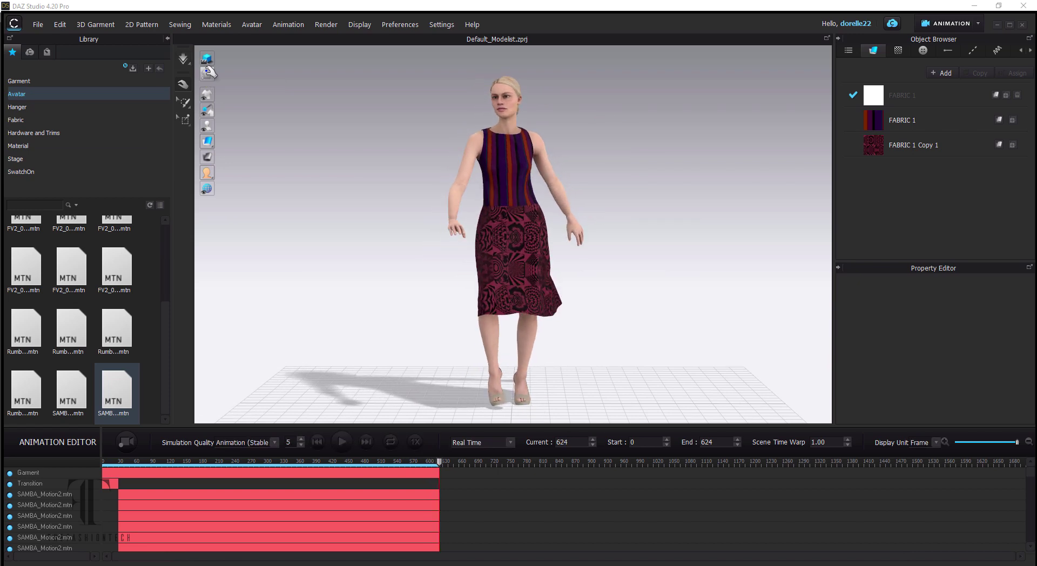
Rewind the samba animation to the first frame and play it back to review the dressed avatar's motion.
click(318, 442)
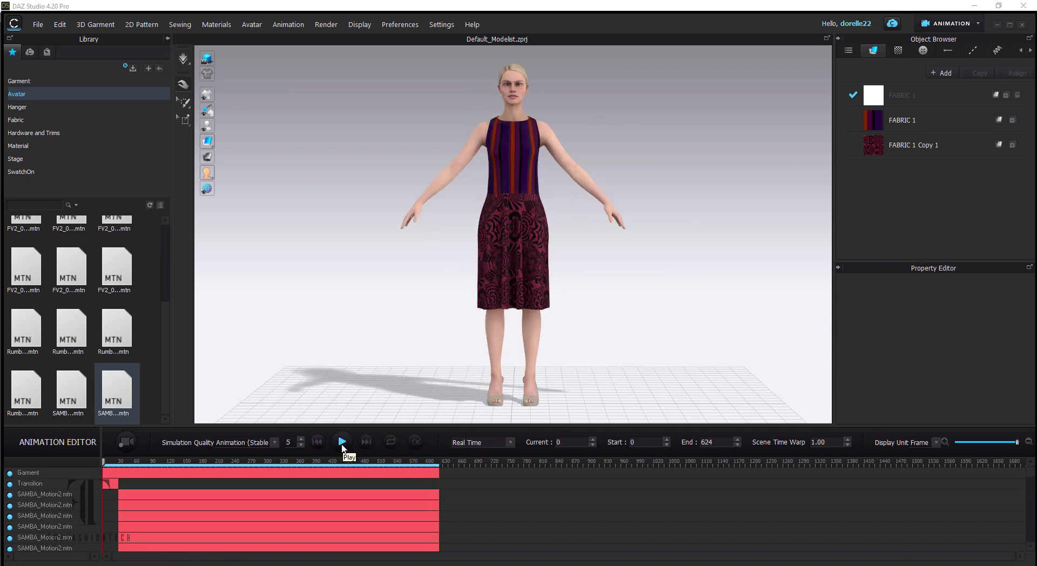
click(342, 442)
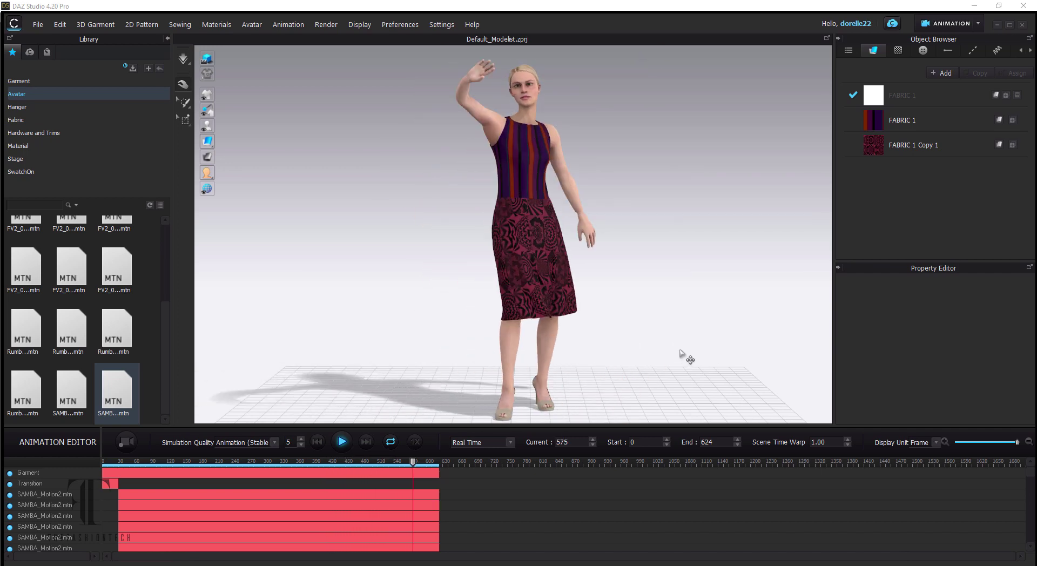
click(343, 442)
drag(135, 463, 2, 473)
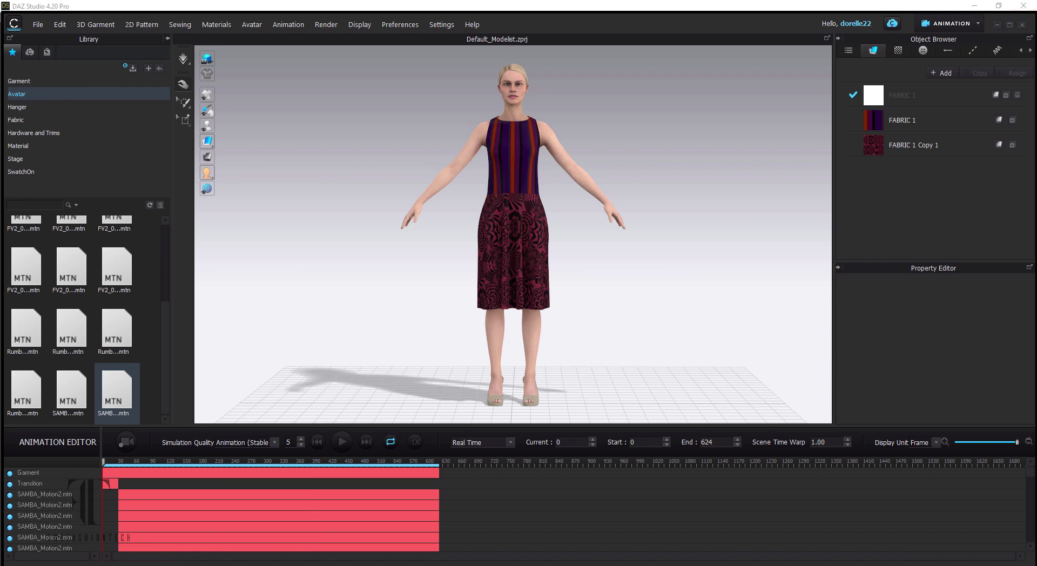
Switch the workspace from Animation to Simulation mode.
click(946, 24)
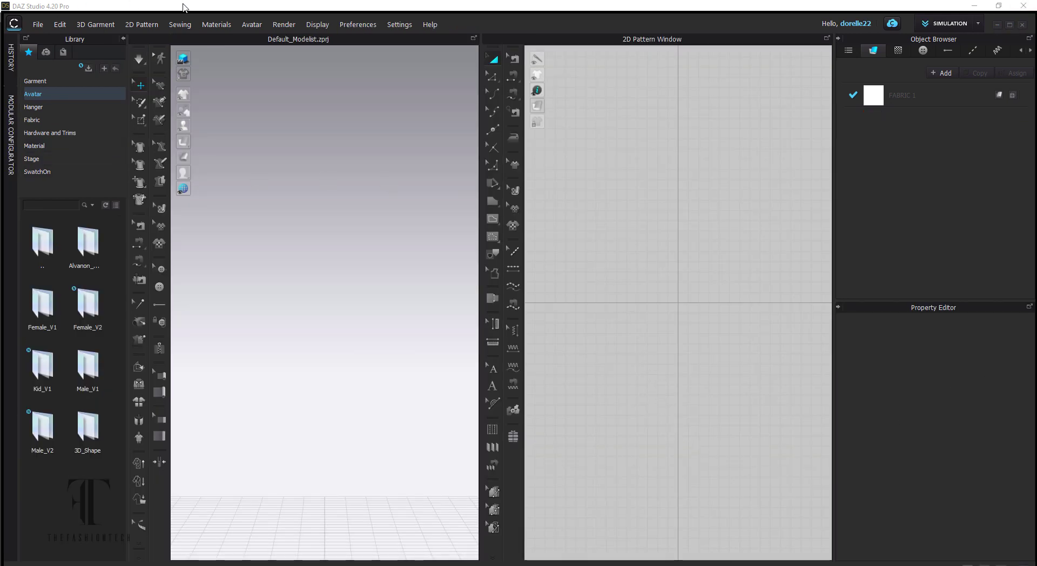
click(1010, 25)
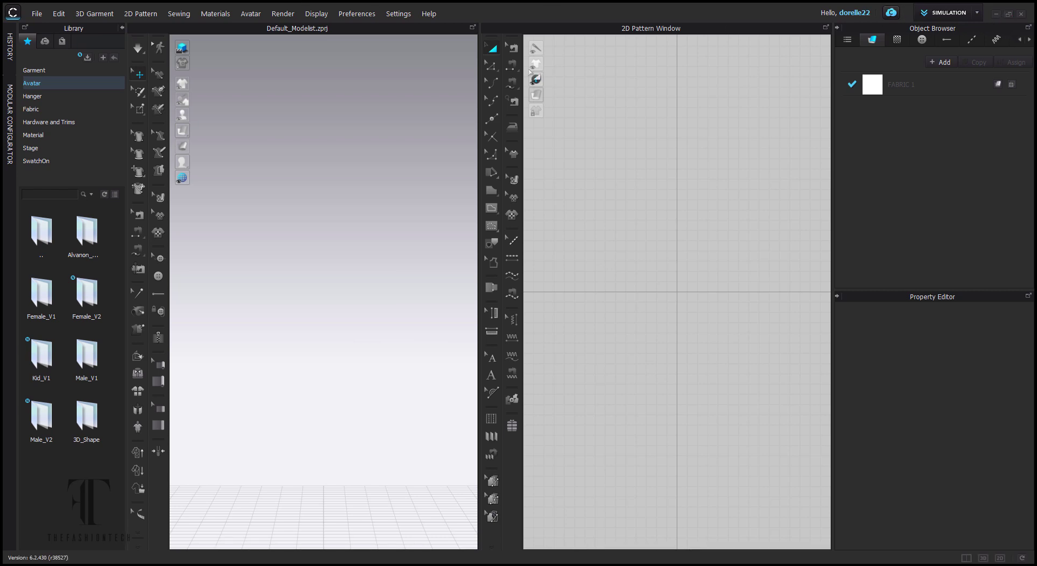
click(36, 15)
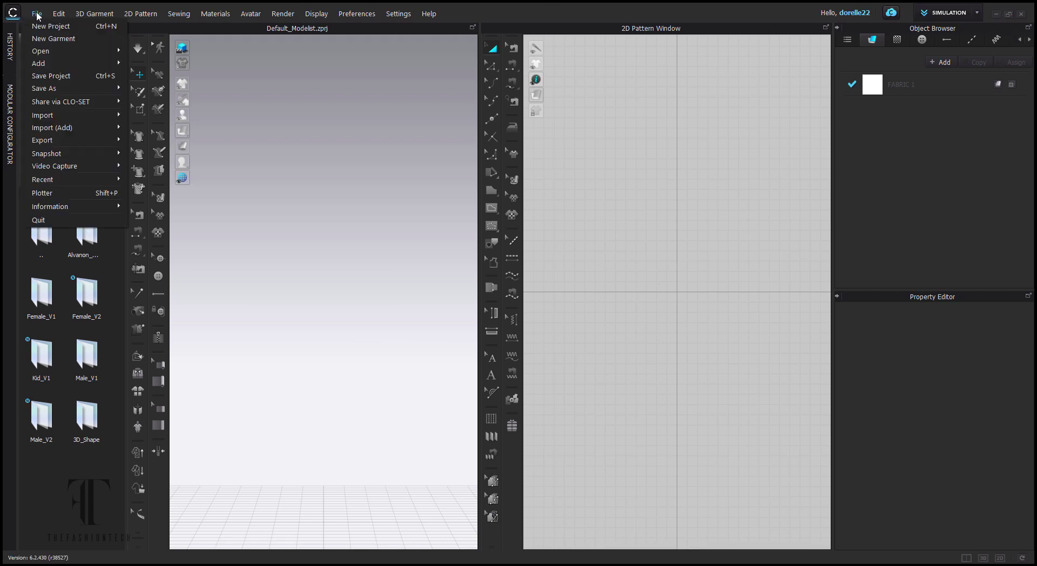
mouse_move(59, 51)
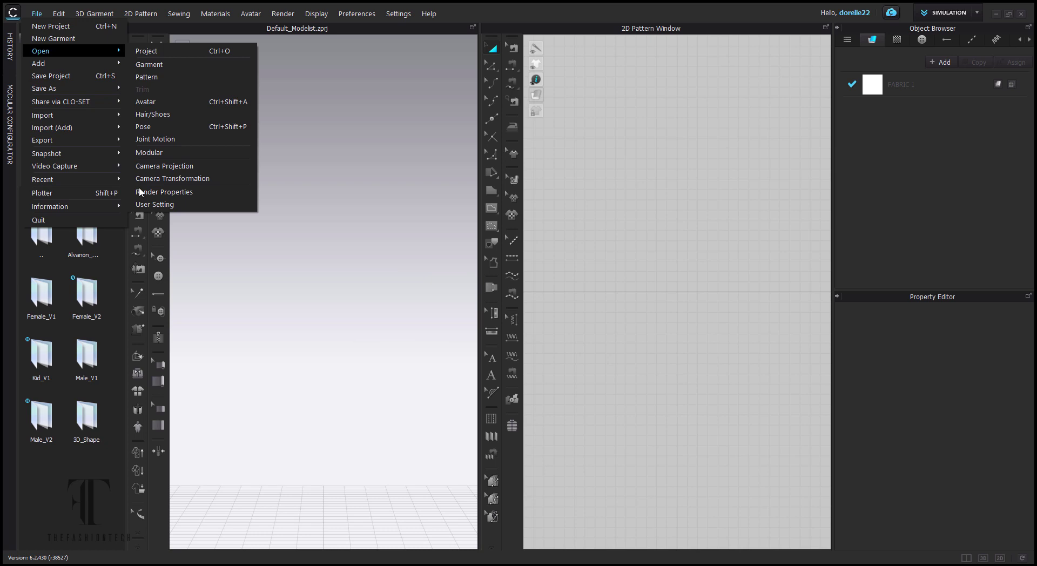
click(204, 292)
double_click(63, 289)
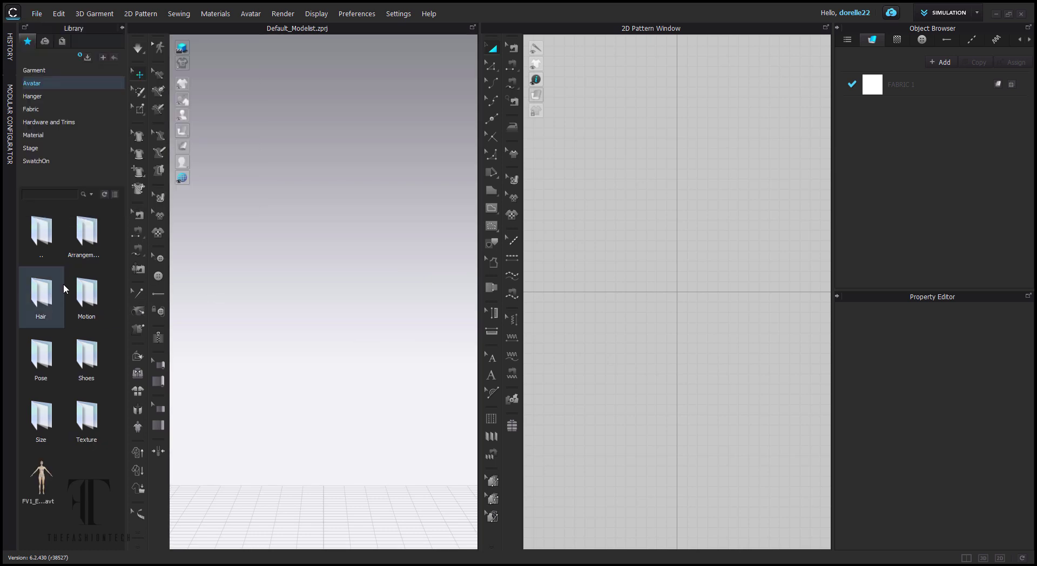
click(37, 15)
click(89, 496)
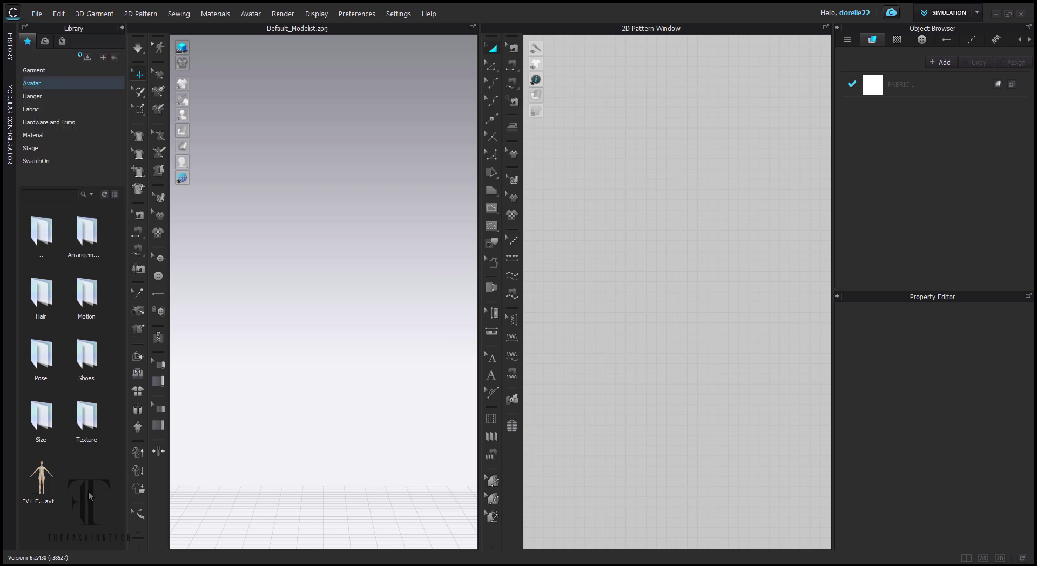
double_click(41, 231)
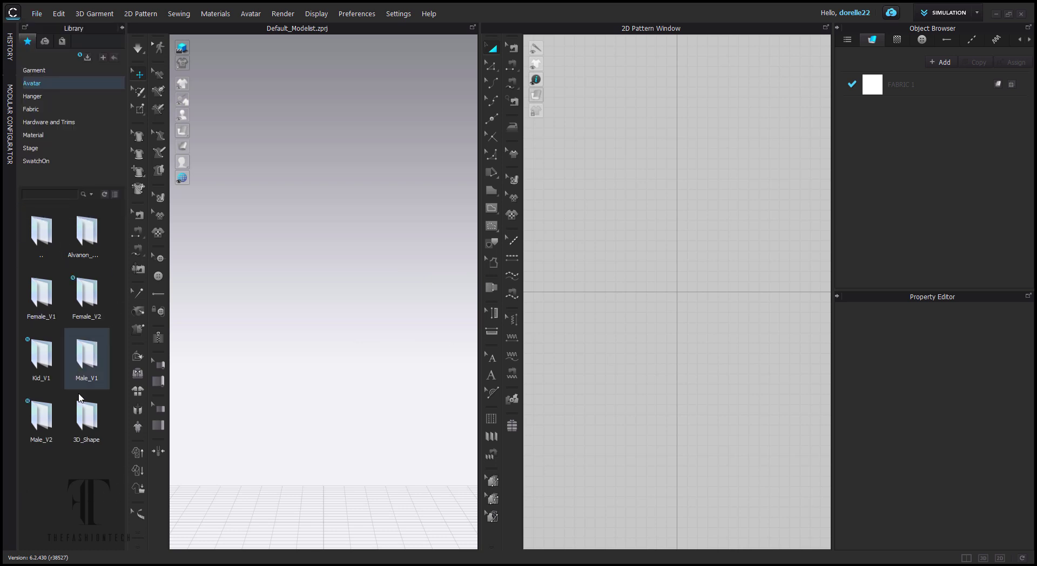
Load the FV2_Feifei avatar from the Female_V2 folder of the avatar library.
double_click(87, 316)
scroll(70, 393, down, 3)
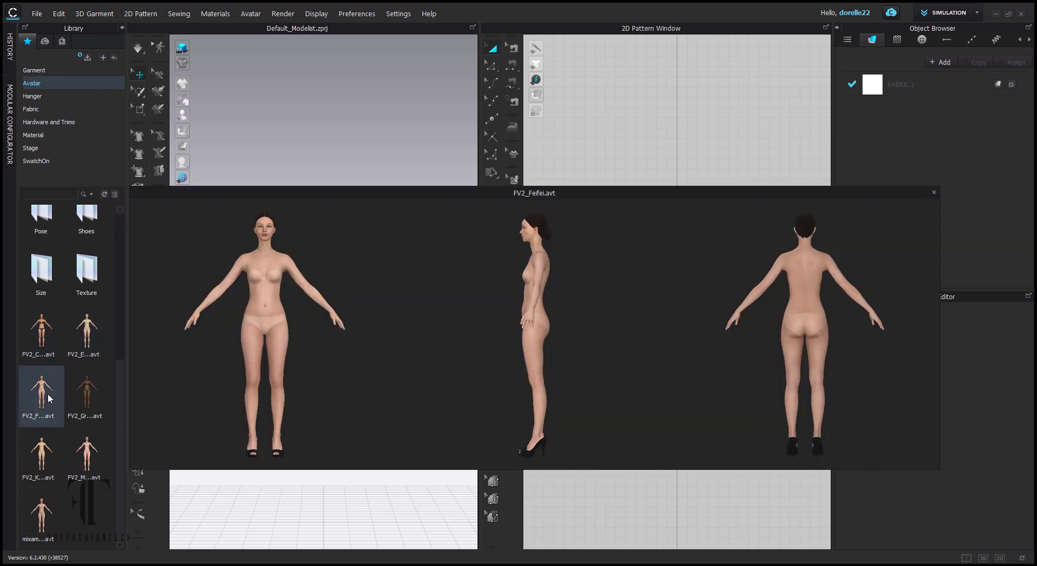
double_click(48, 398)
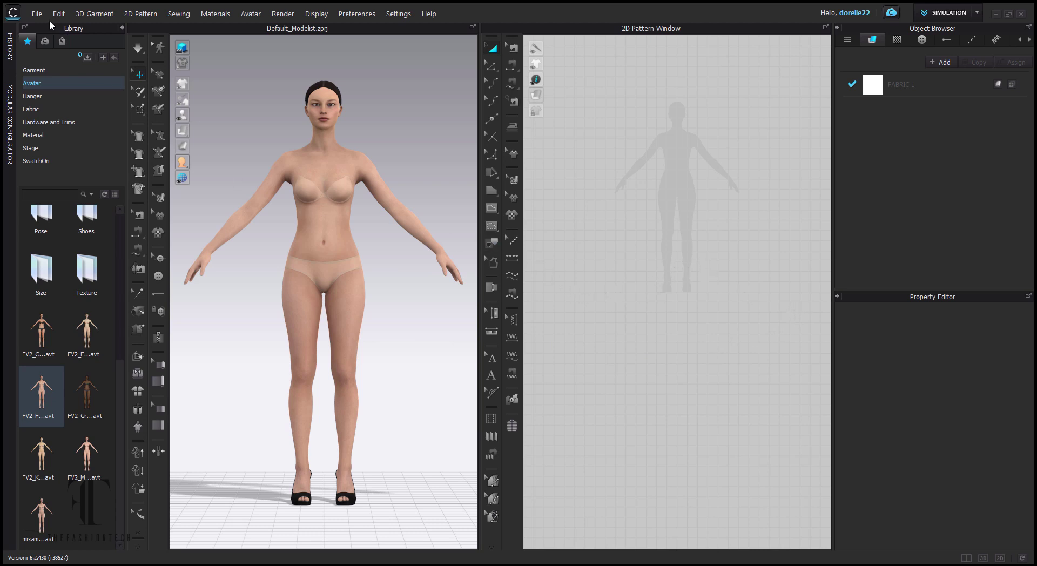
Export the avatar as an FBX file named Mixmo_Fei Fei in Downloads, using the Exclude Rig option.
click(37, 13)
mouse_move(43, 142)
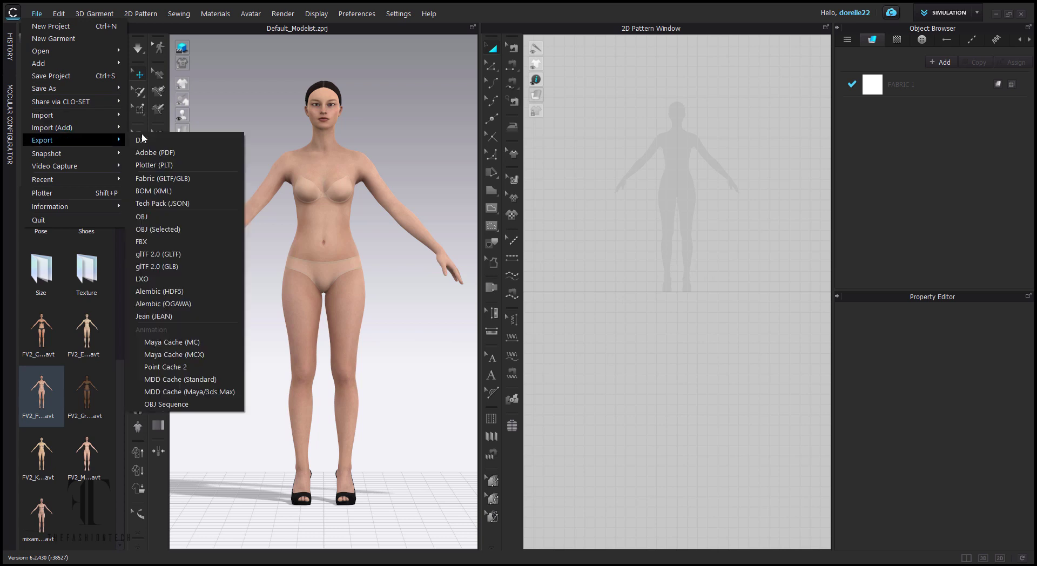
click(183, 241)
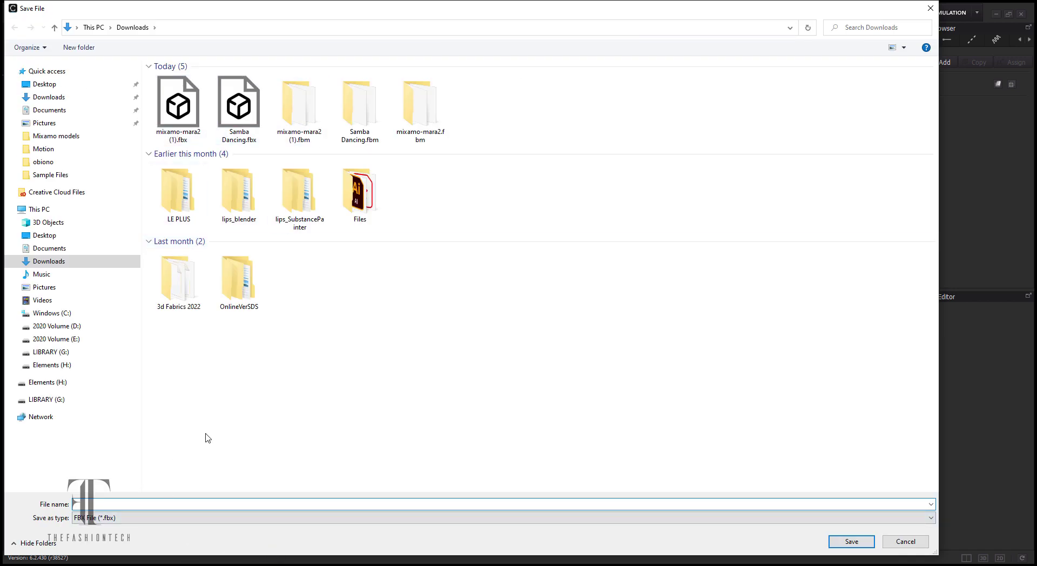
text(Mixmo_Fei Fei)
key(Return)
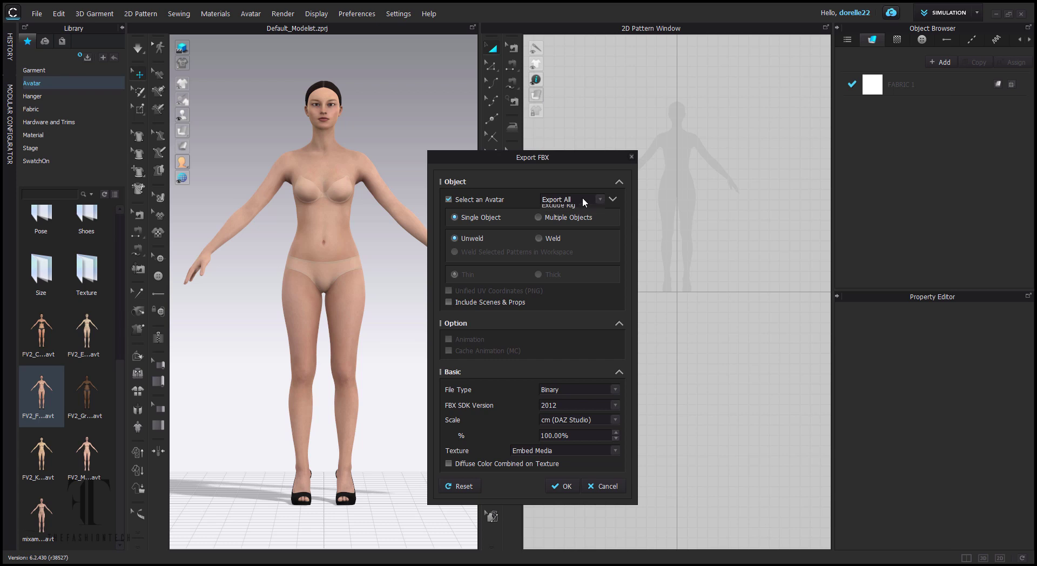
click(582, 216)
click(562, 487)
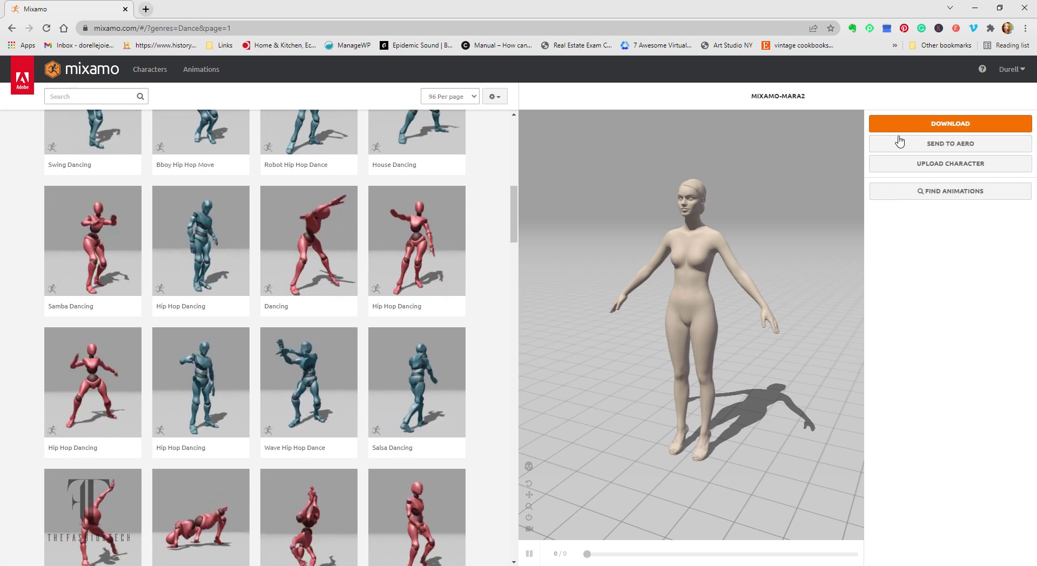
Switch to Mixamo in the browser and upload the Mixmo_Fei Fei FBX file from Downloads as a character.
click(888, 163)
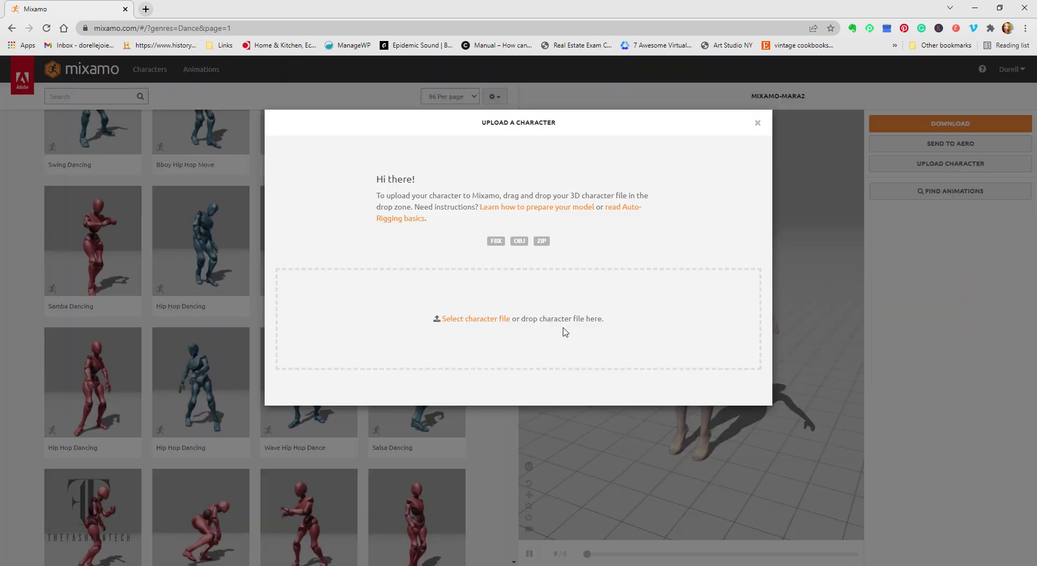
click(477, 319)
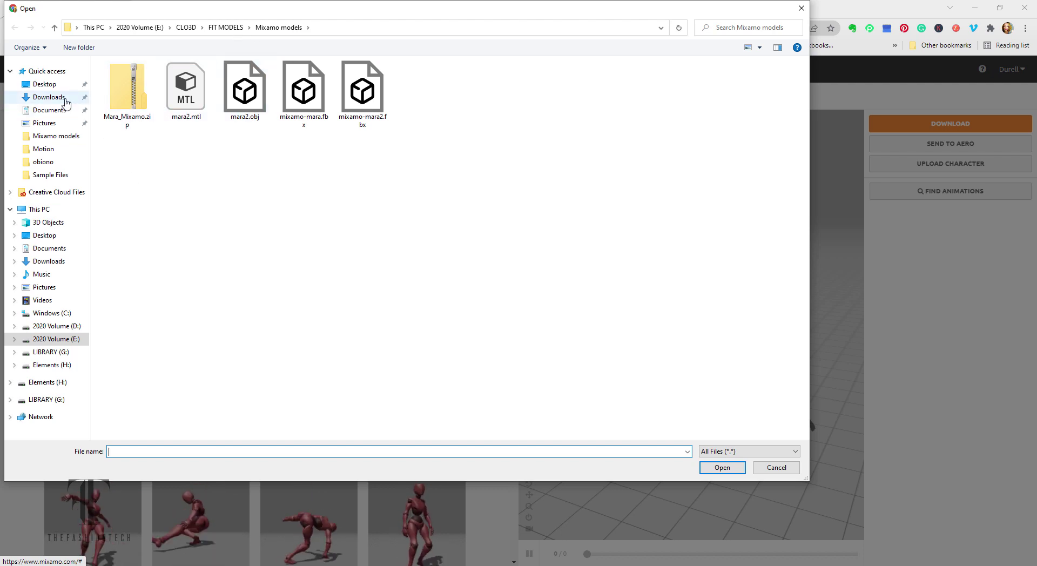
click(49, 97)
double_click(129, 142)
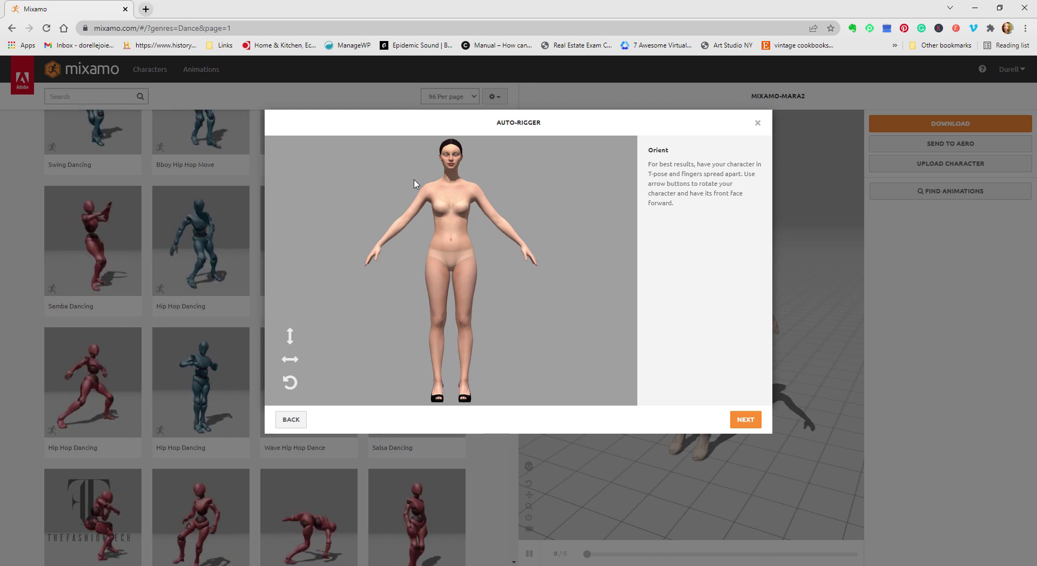
Place the symmetrical auto-rigger markers on the chin, wrists, elbows, knees and groin, and start auto-rigging with the Standard Skeleton (65).
click(752, 424)
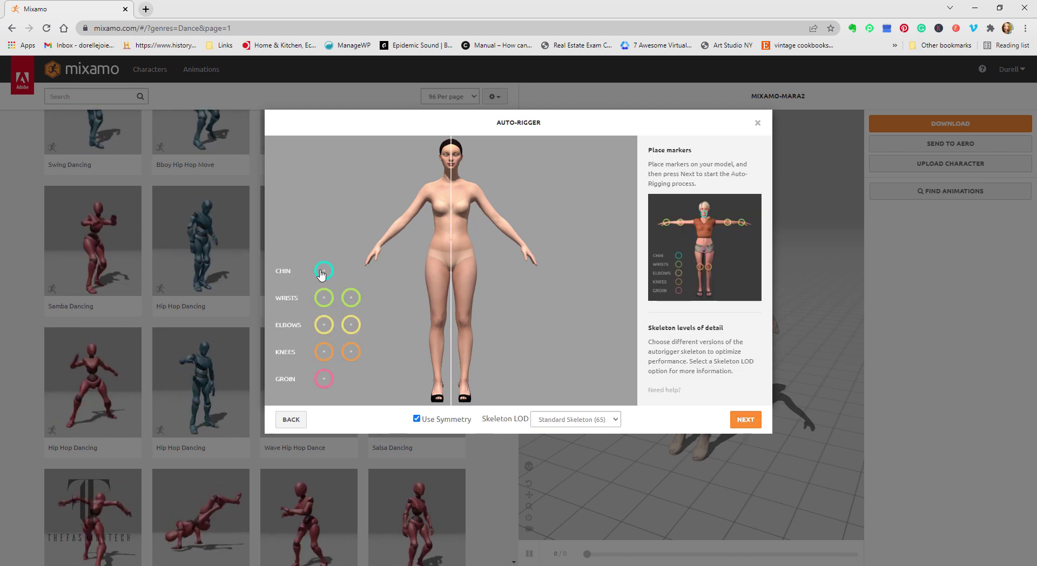
mouse_move(322, 275)
mouse_down()
mouse_move(356, 259)
mouse_move(452, 172)
mouse_up()
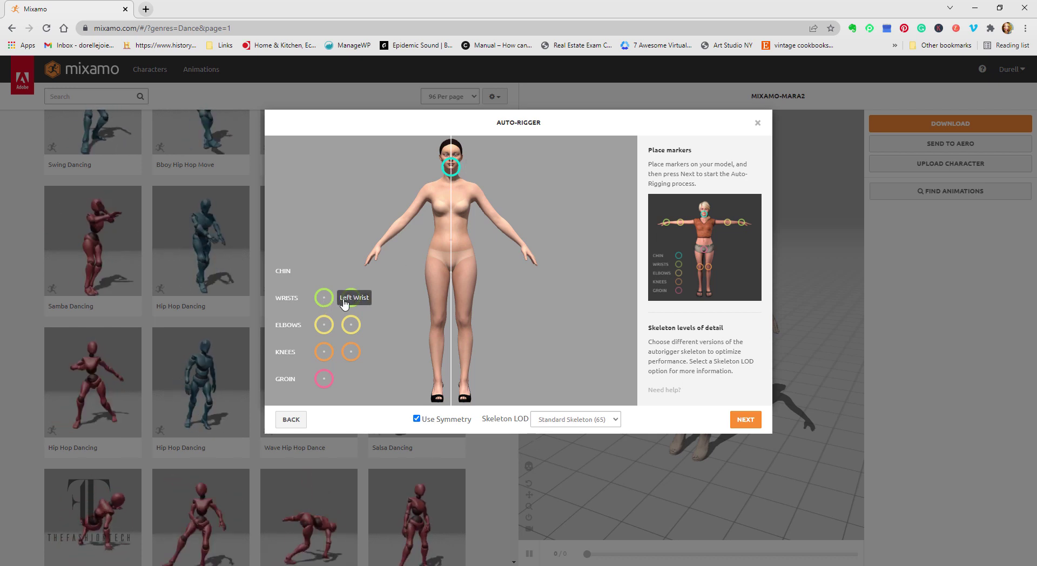
mouse_move(350, 301)
mouse_down()
mouse_move(365, 244)
mouse_move(381, 248)
mouse_up()
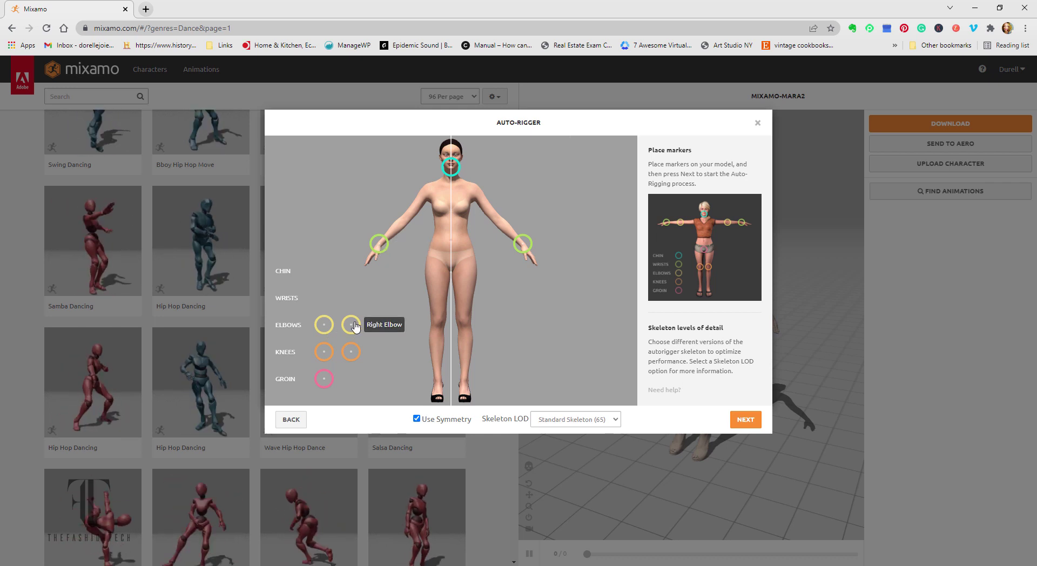
mouse_move(352, 328)
mouse_down()
mouse_move(373, 313)
mouse_move(406, 226)
mouse_up()
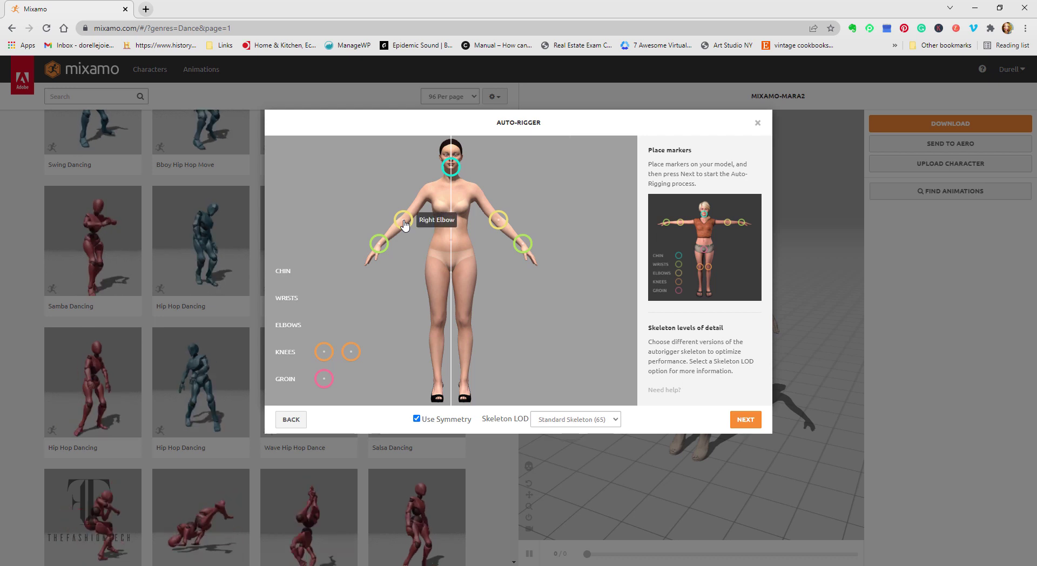
drag(358, 352, 438, 324)
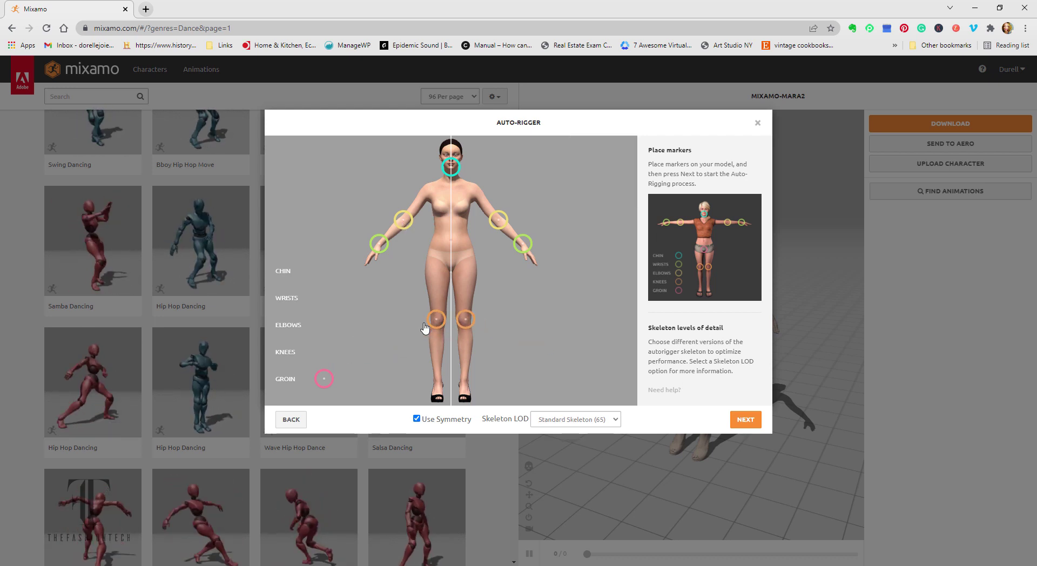
drag(324, 380, 452, 268)
click(755, 422)
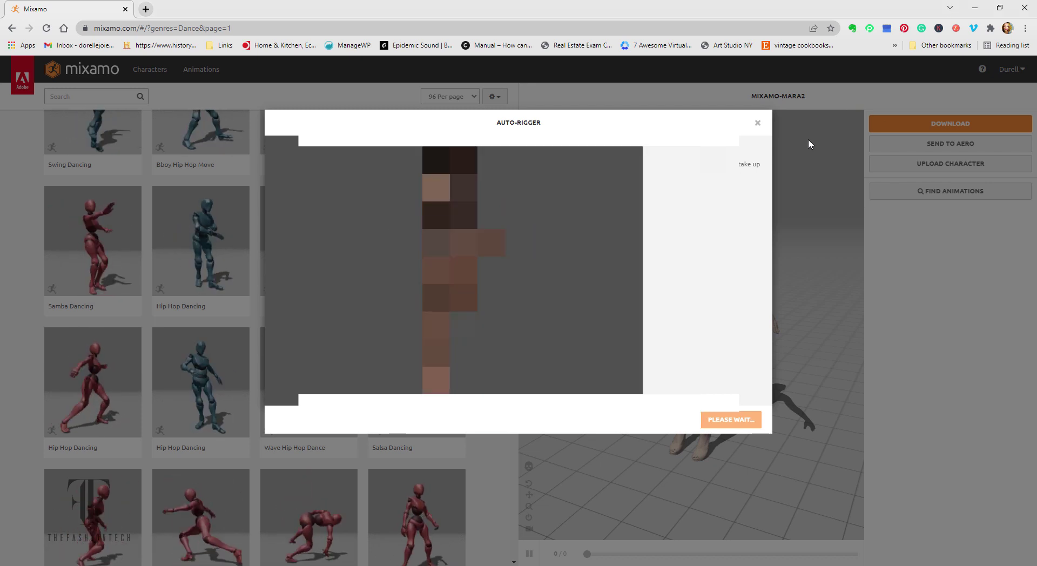
Accept the reviewed auto-rig and make the rigged avatar the current character.
mouse_move(674, 561)
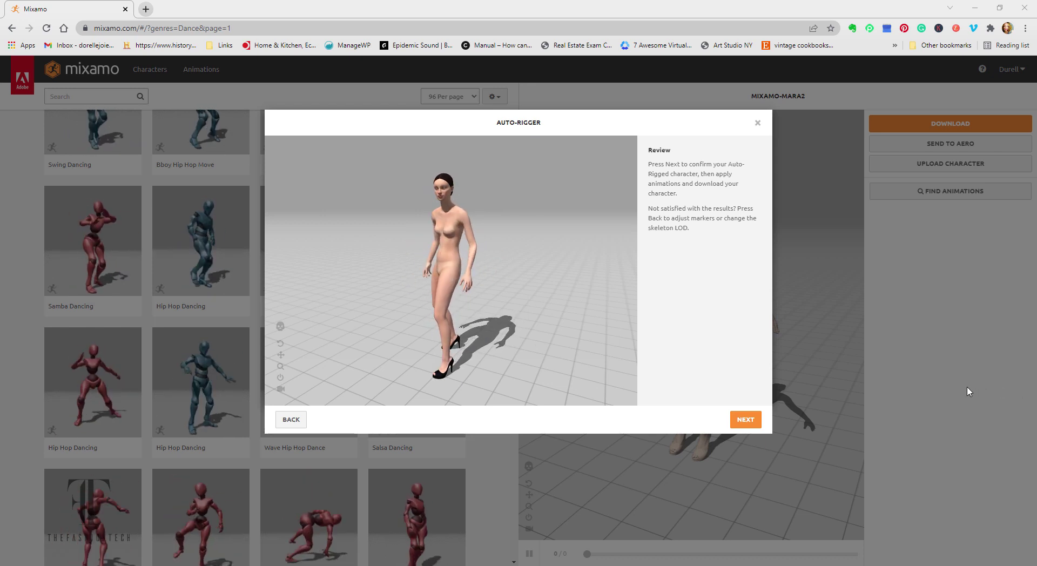
click(740, 421)
click(744, 421)
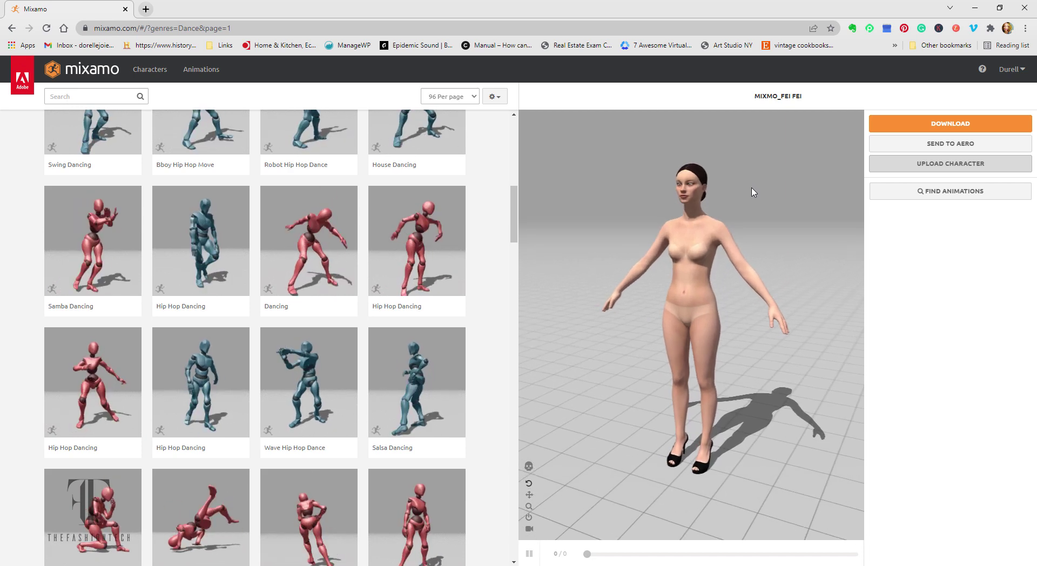
Download the rigged character in FBX 6.1 format with the Original Pose setting.
click(969, 124)
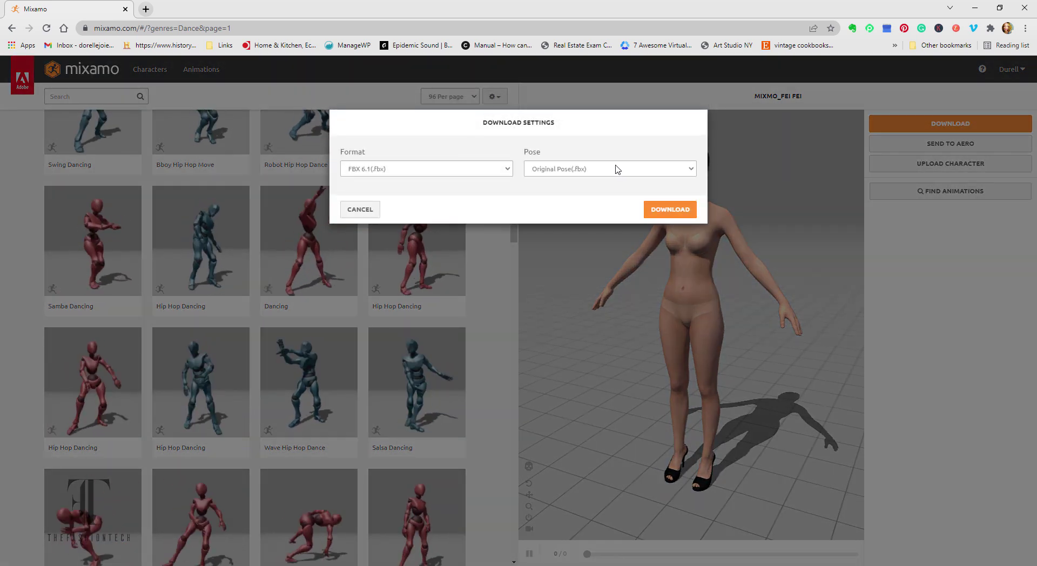
click(430, 172)
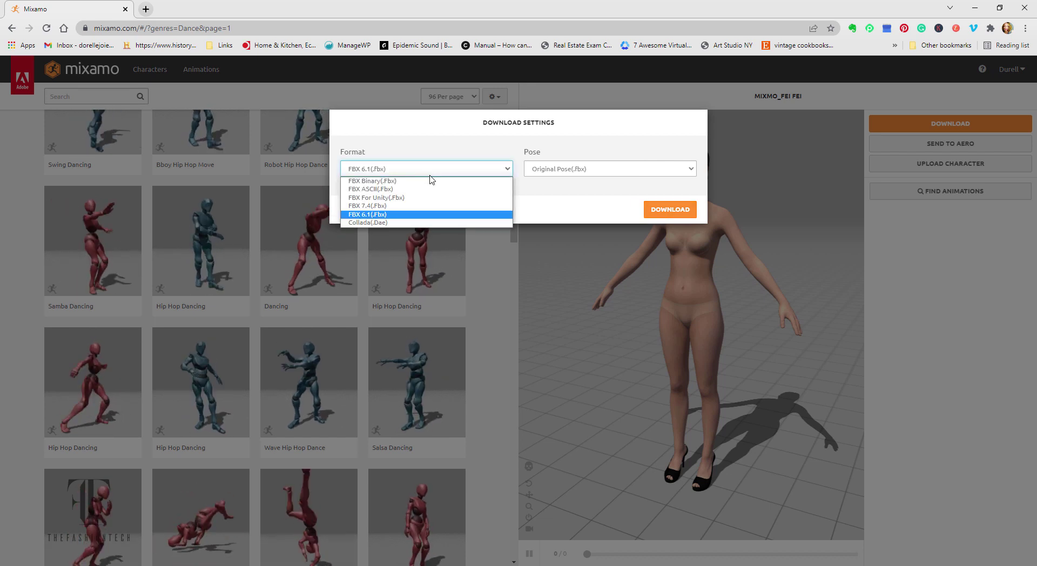
click(591, 214)
click(648, 214)
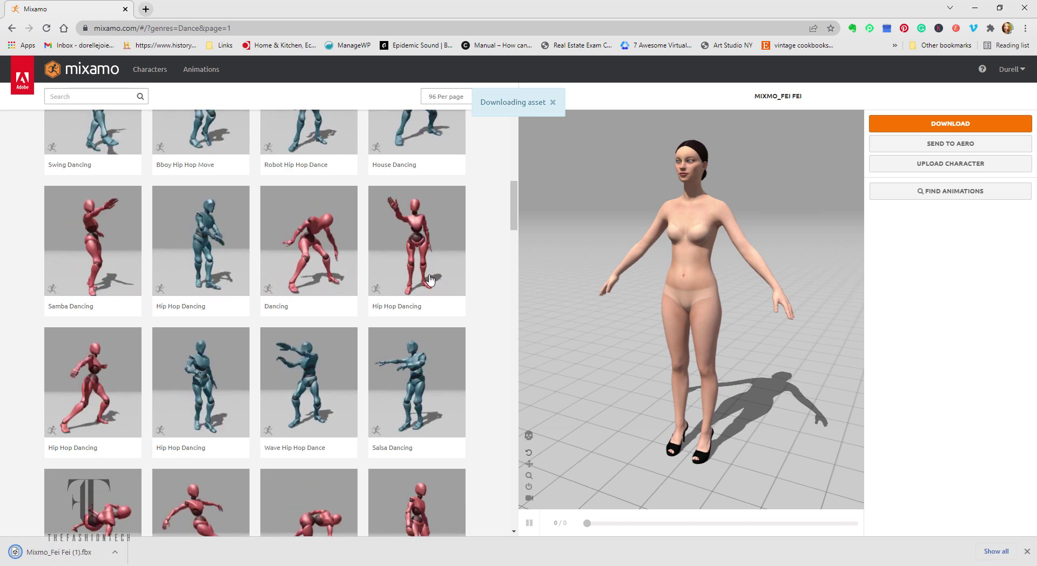
Preview the Dancing animation on the character and replace it with Female Dance Pose.
click(351, 200)
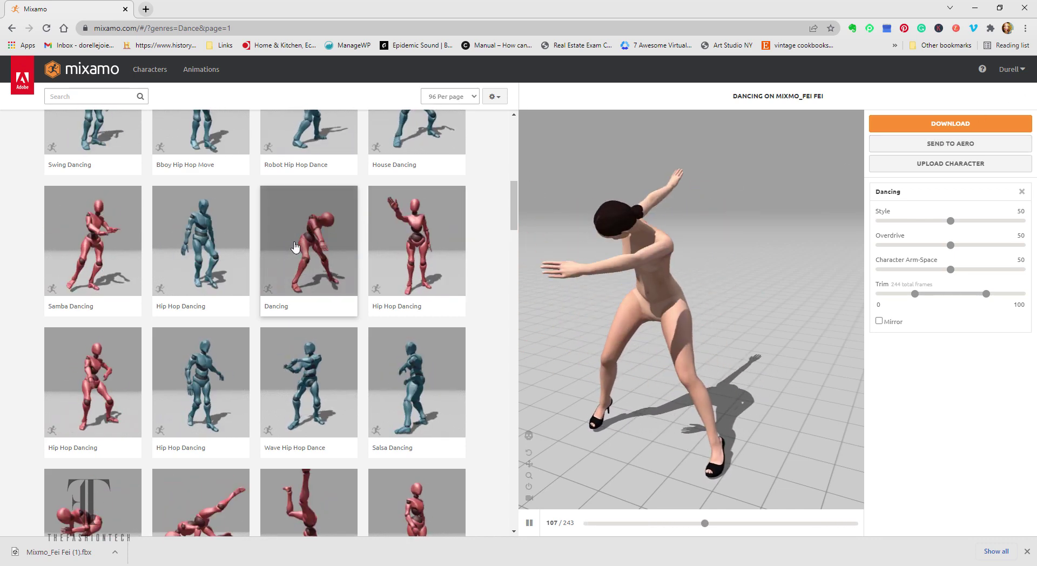
scroll(299, 275, down, 6)
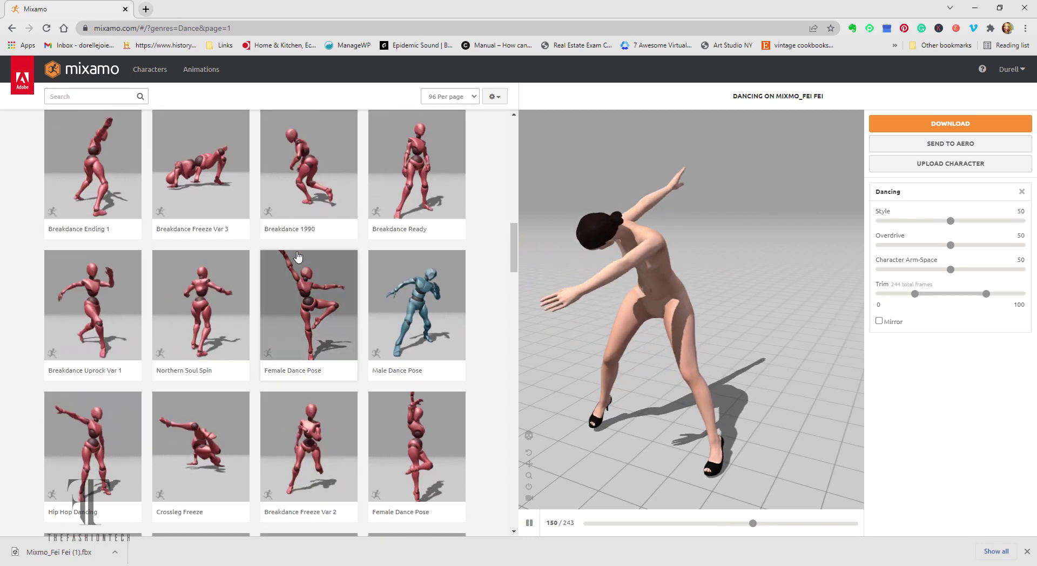
click(304, 312)
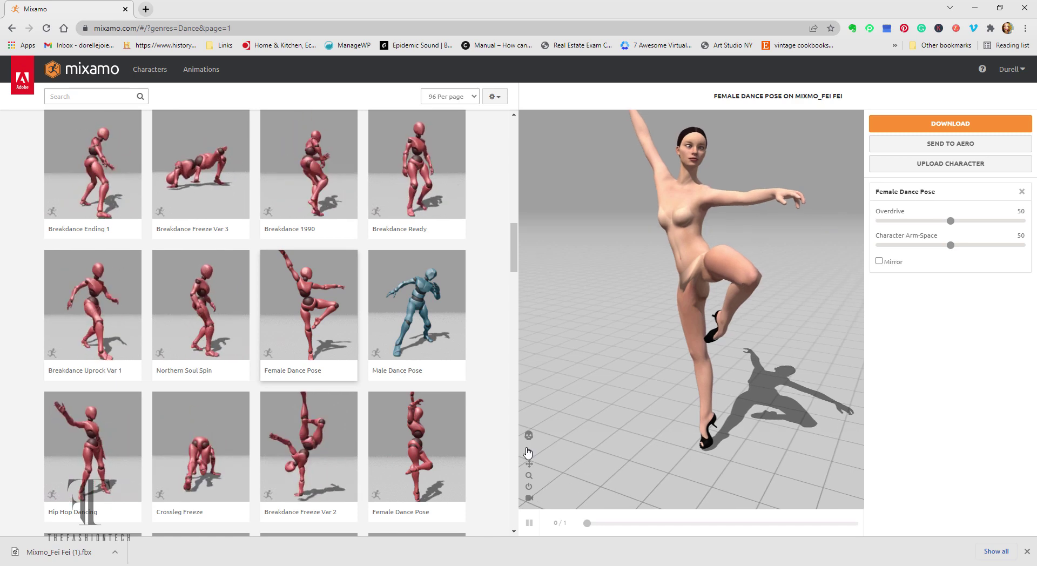
Rotate the view around the posed character and display its skeleton.
drag(559, 450, 549, 485)
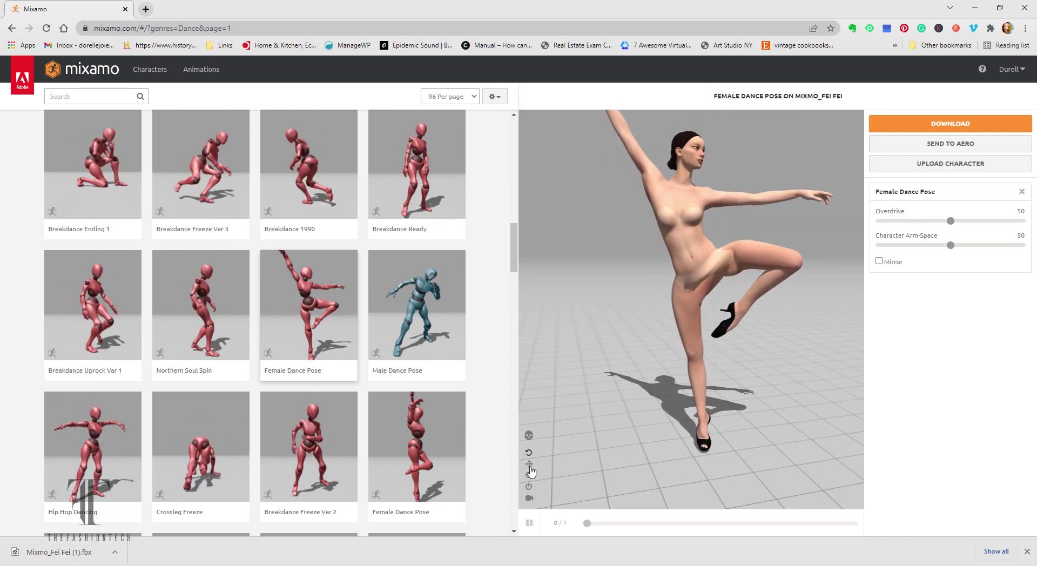
click(528, 436)
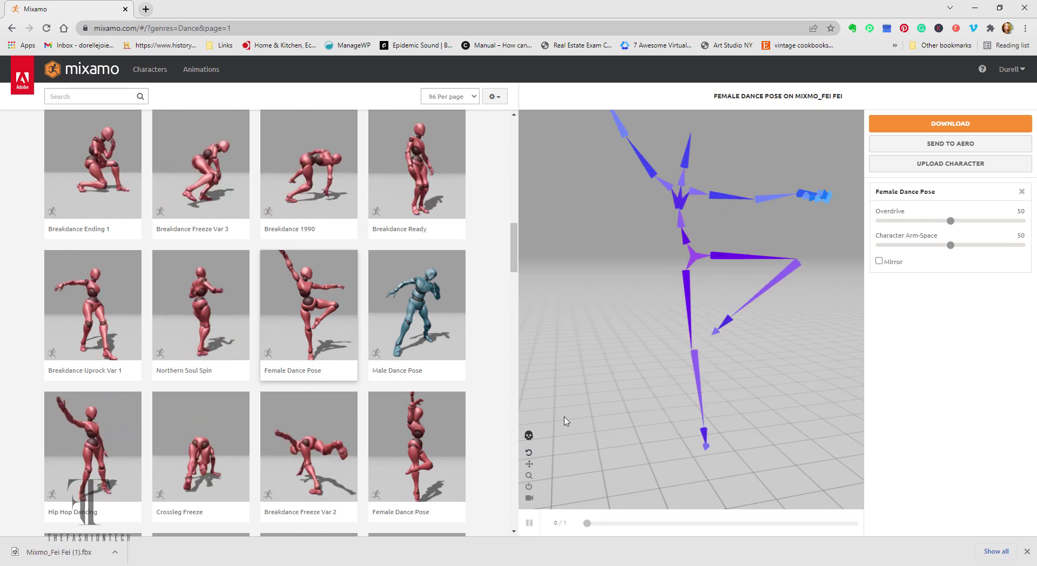
Hide the character's skeleton and preview the Northern Soul Spin and Breakdance Ending 2 animations.
click(529, 436)
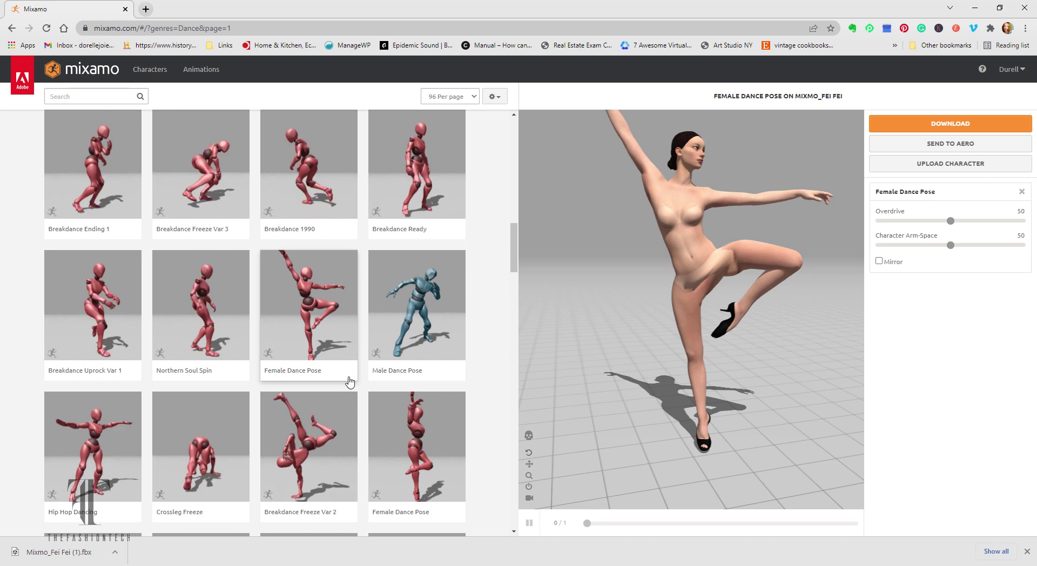
click(218, 329)
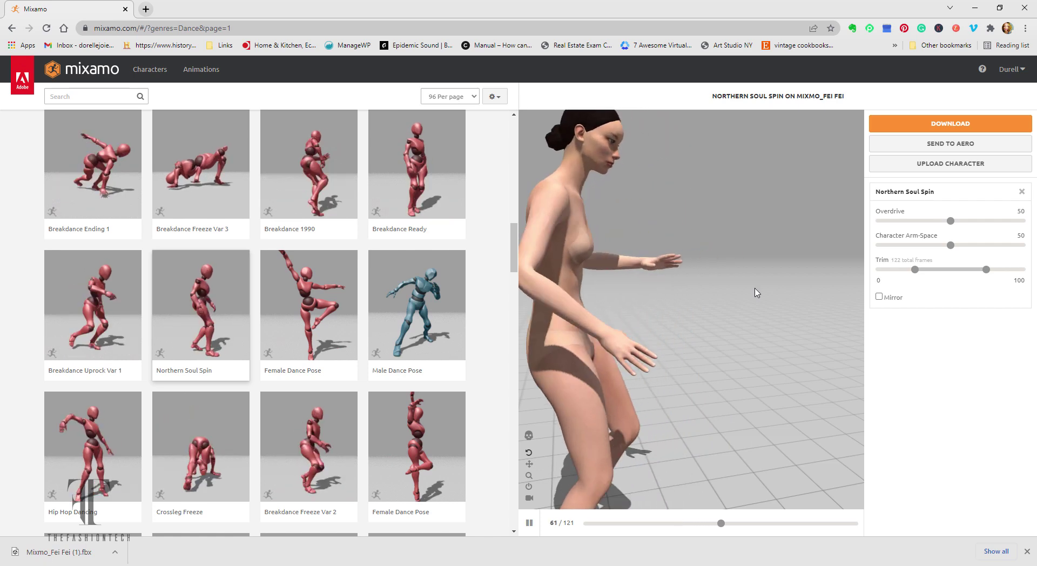
scroll(341, 388, down, 1)
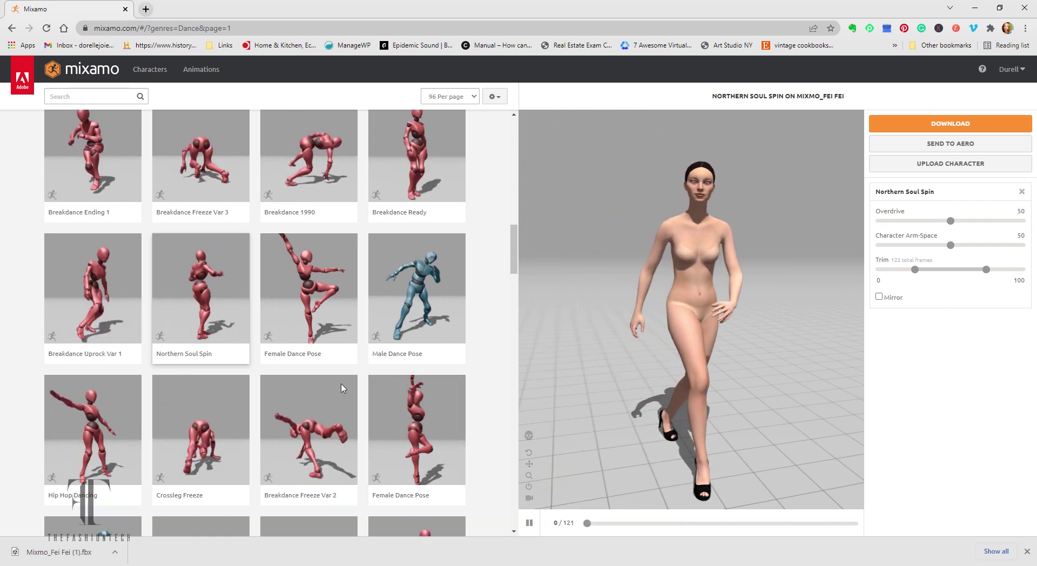
scroll(346, 389, down, 3)
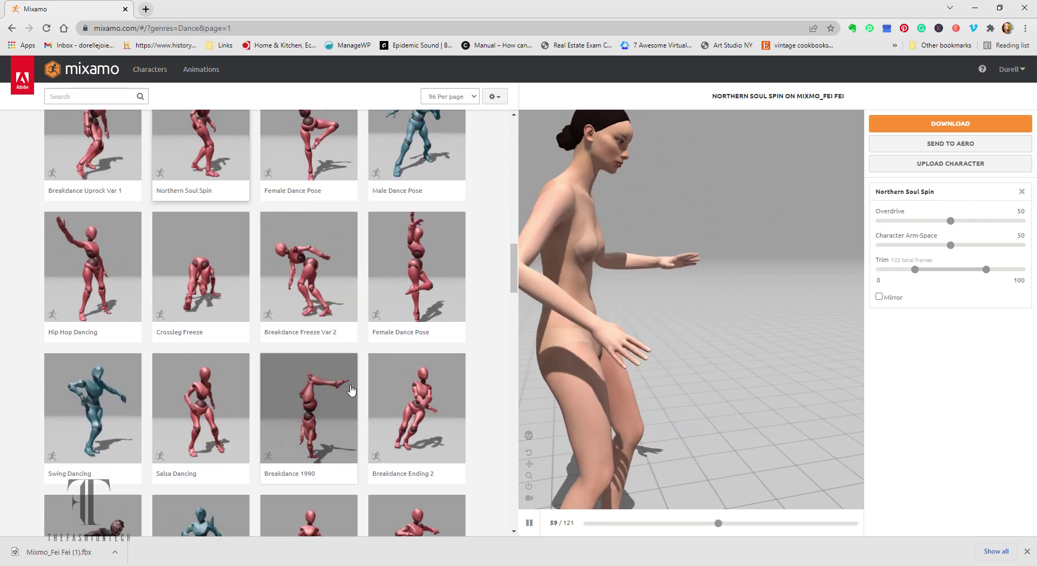
click(413, 435)
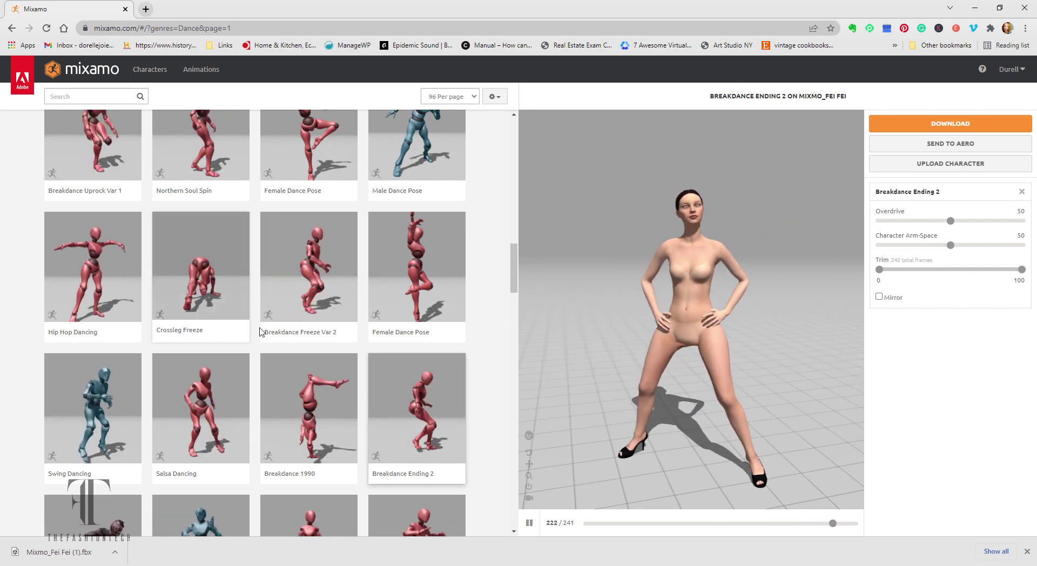
Preview the Dancing Maraschino Step, Jazz Dancing, Flair and Dancing animations on the character.
scroll(260, 332, down, 3)
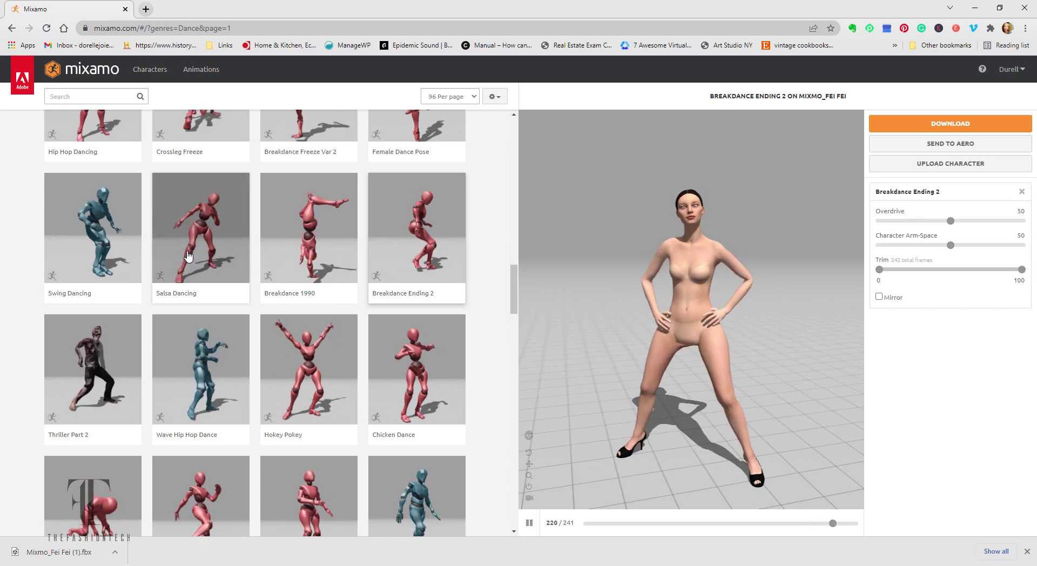
scroll(188, 256, down, 3)
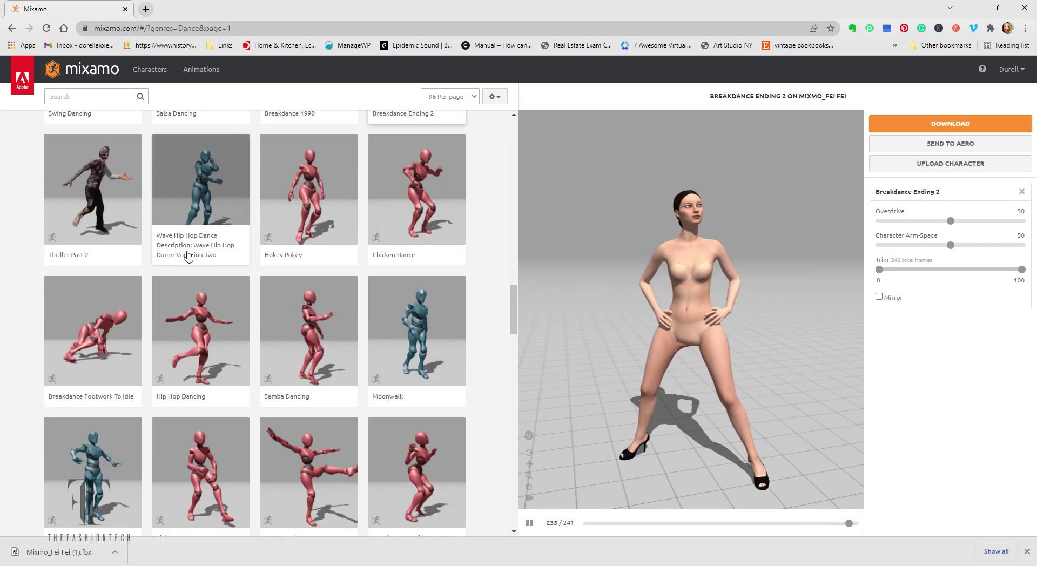
click(74, 96)
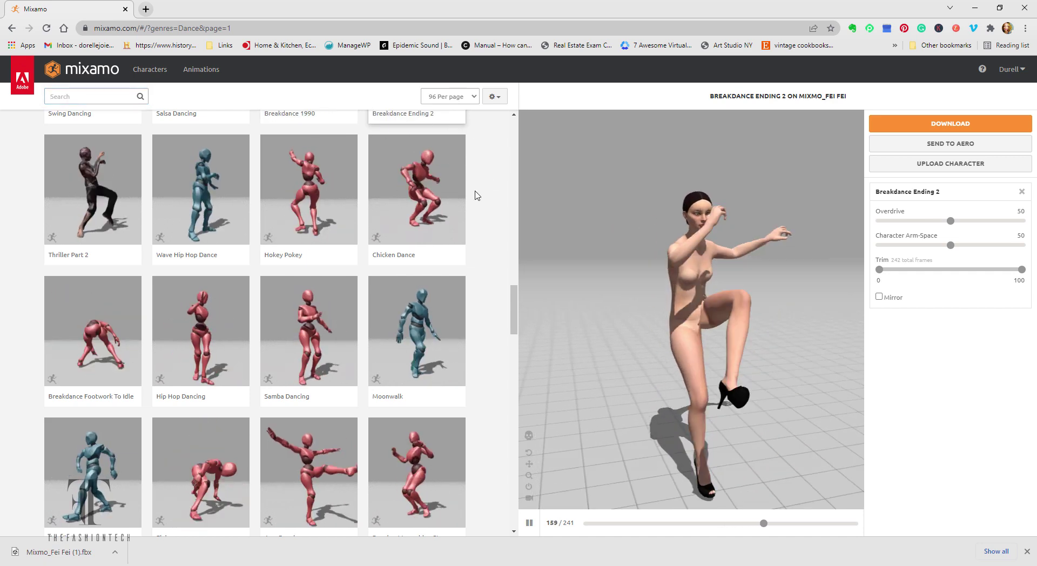
scroll(406, 247, down, 3)
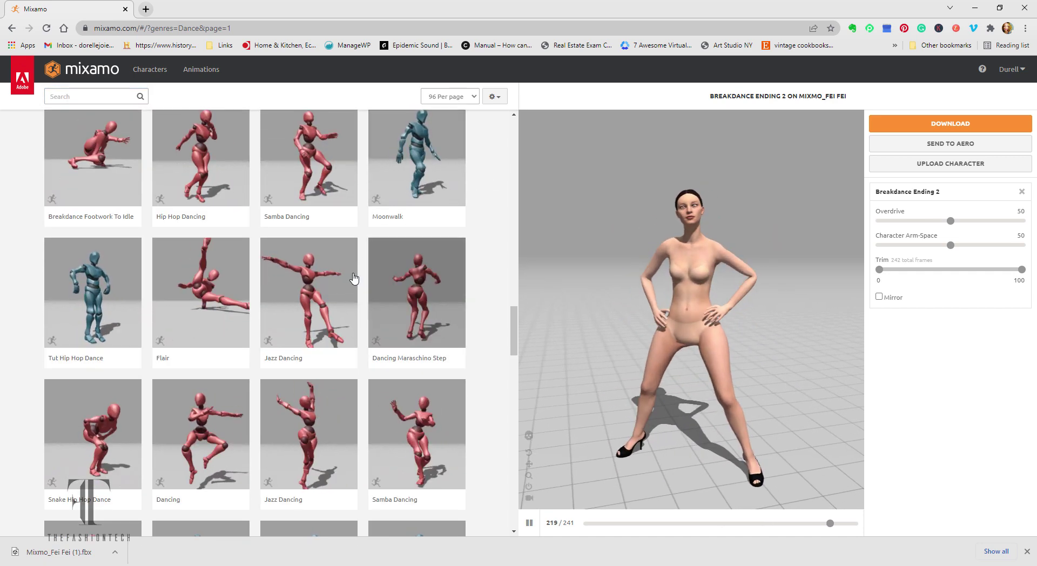
click(408, 279)
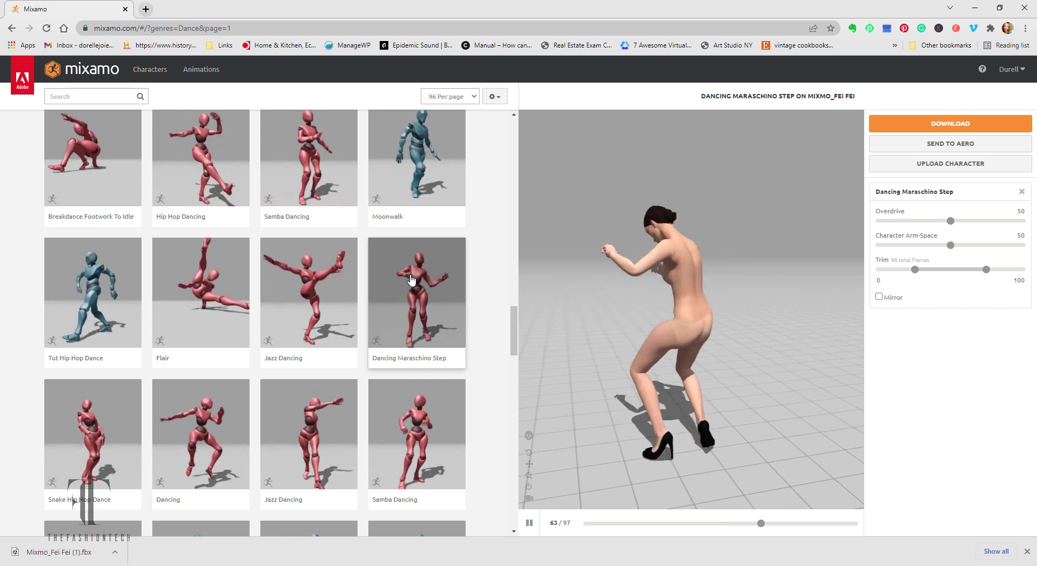
click(320, 279)
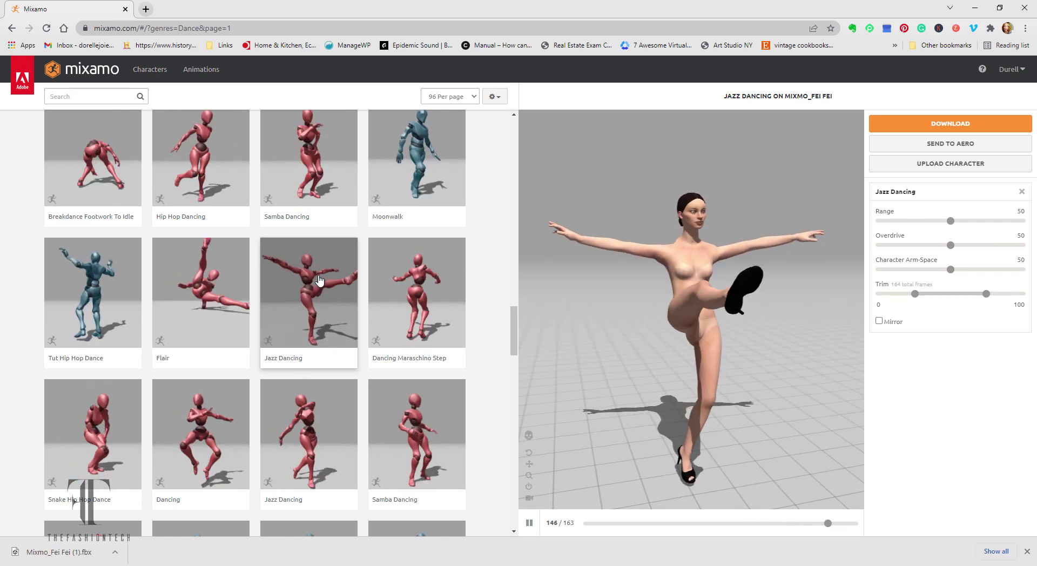
click(234, 302)
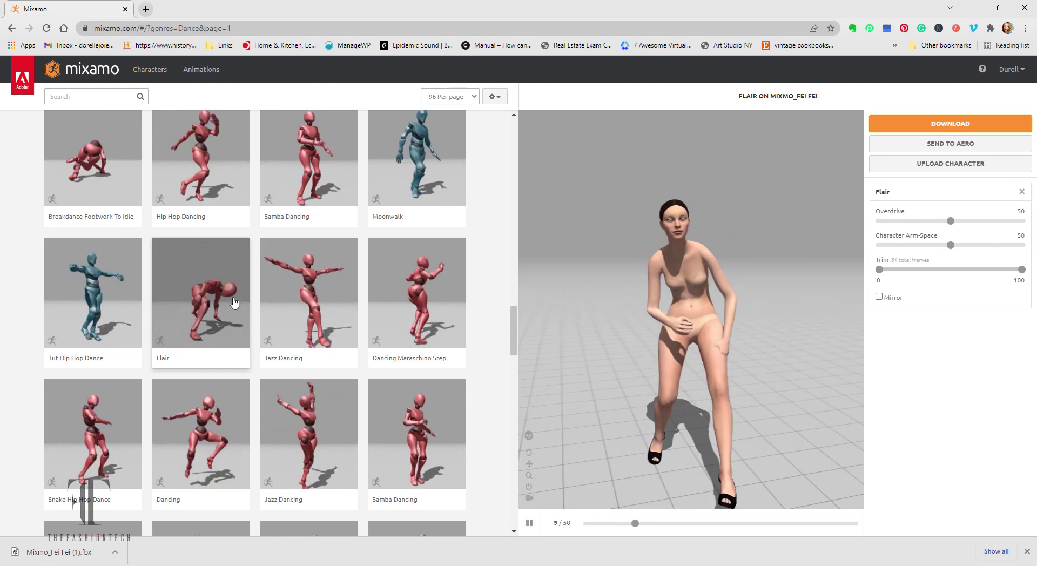
click(212, 452)
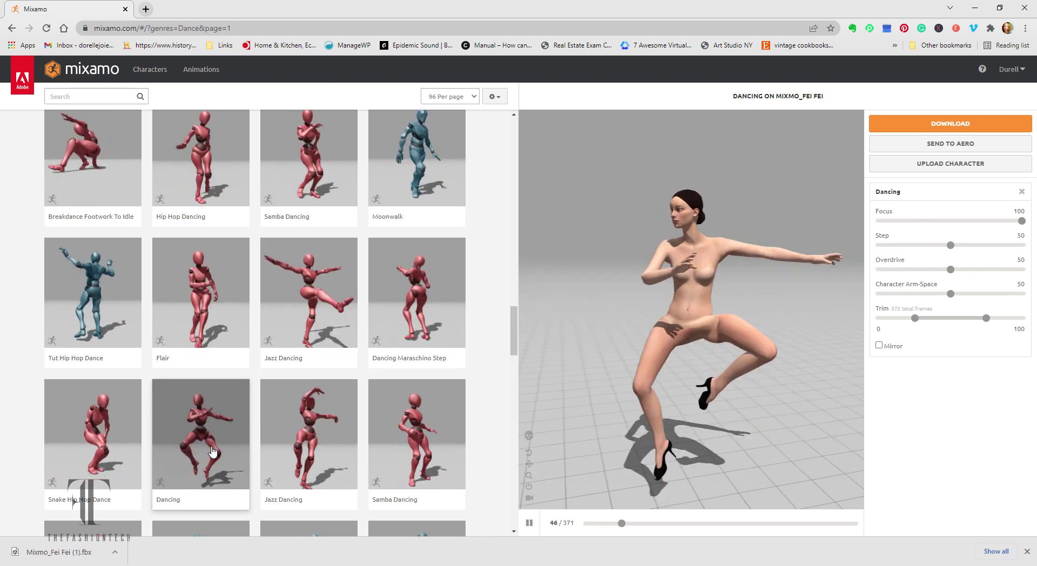
Apply the Samba Dancing animation and download it as FBX 6.1 with skin, 30 frames per second and no keyframe reduction.
scroll(139, 423, down, 3)
click(103, 405)
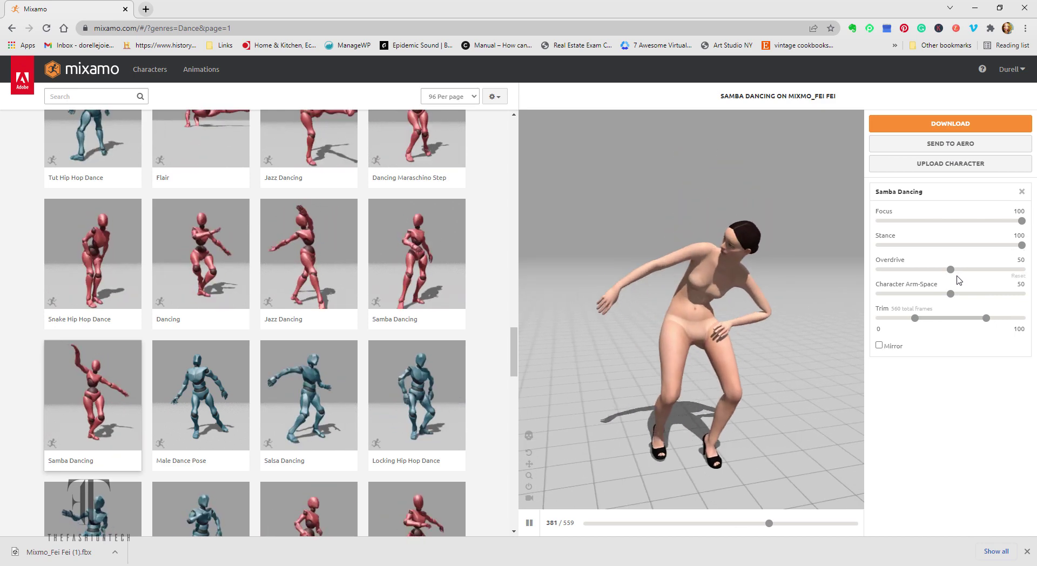
click(947, 126)
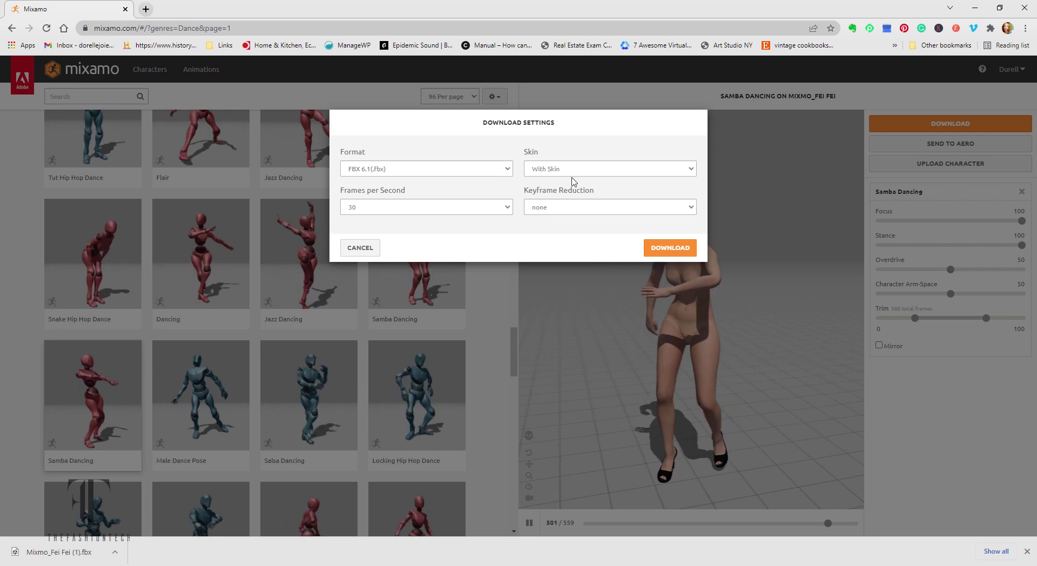
click(667, 248)
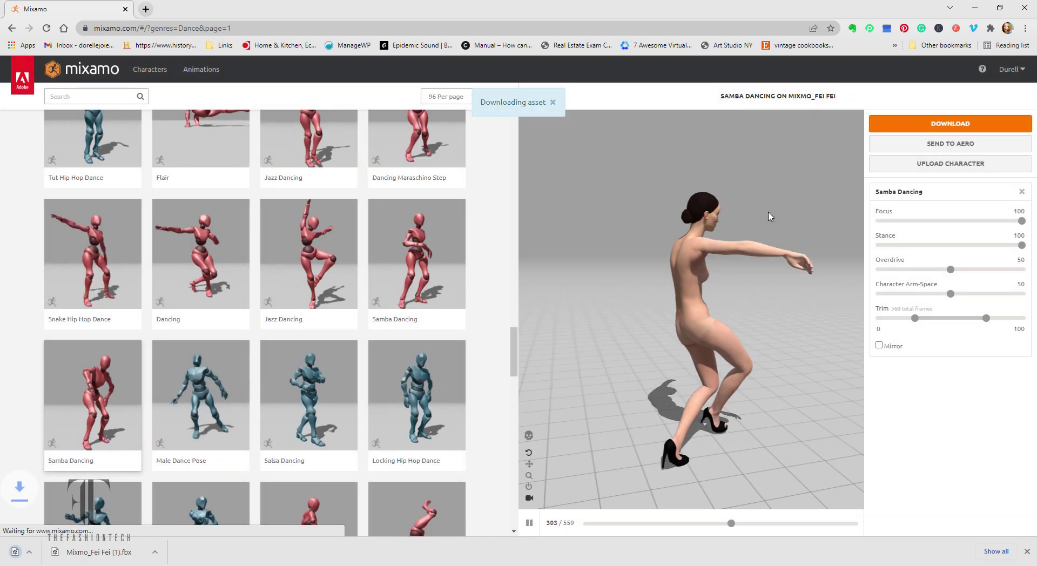
Apply the Step Hip Hop Dance animation and download it as FBX 6.1 with skin at 30 frames per second.
scroll(347, 291, down, 3)
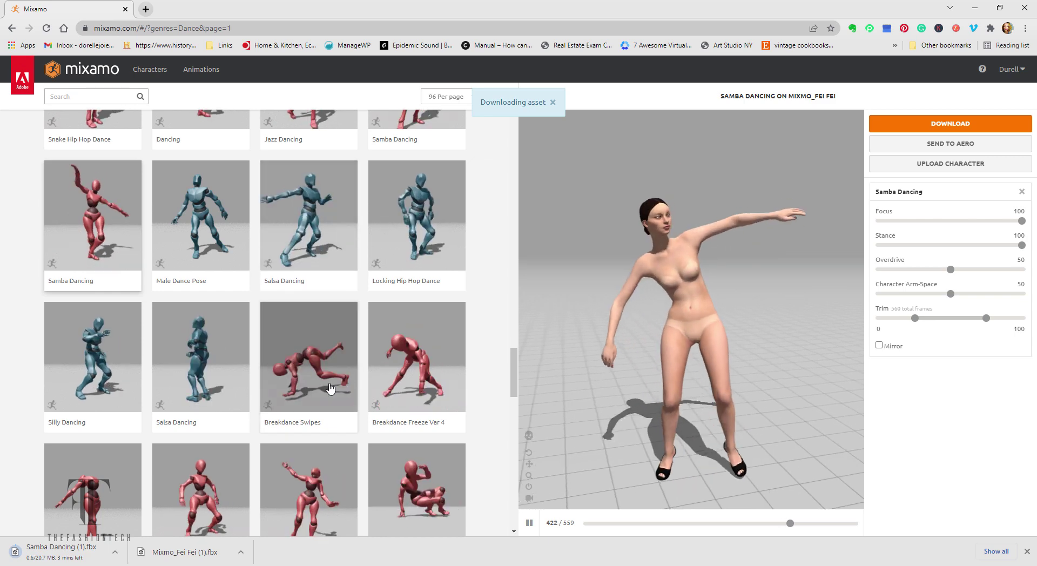
scroll(337, 367, down, 3)
scroll(337, 365, down, 3)
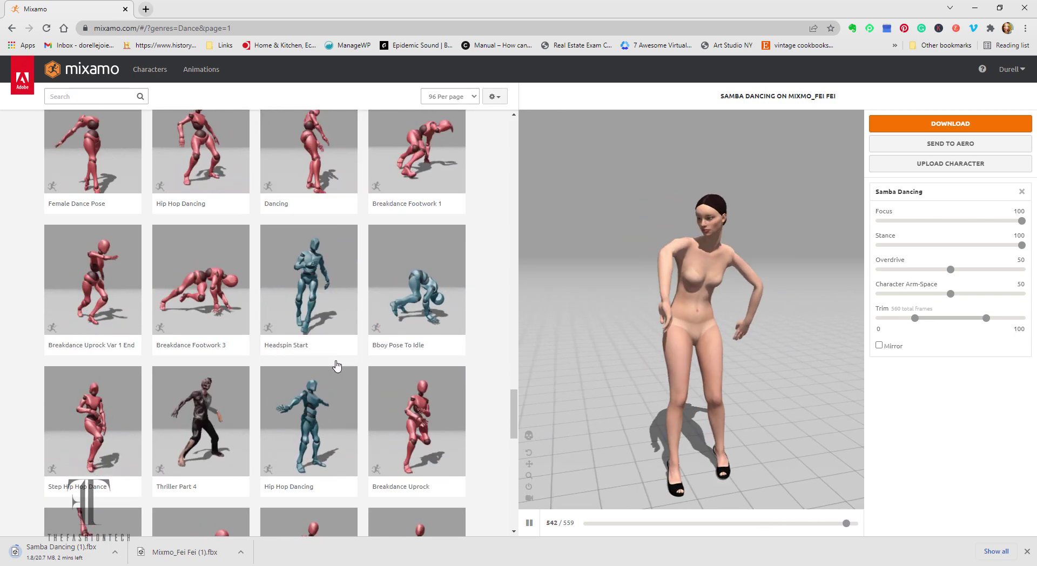
click(92, 416)
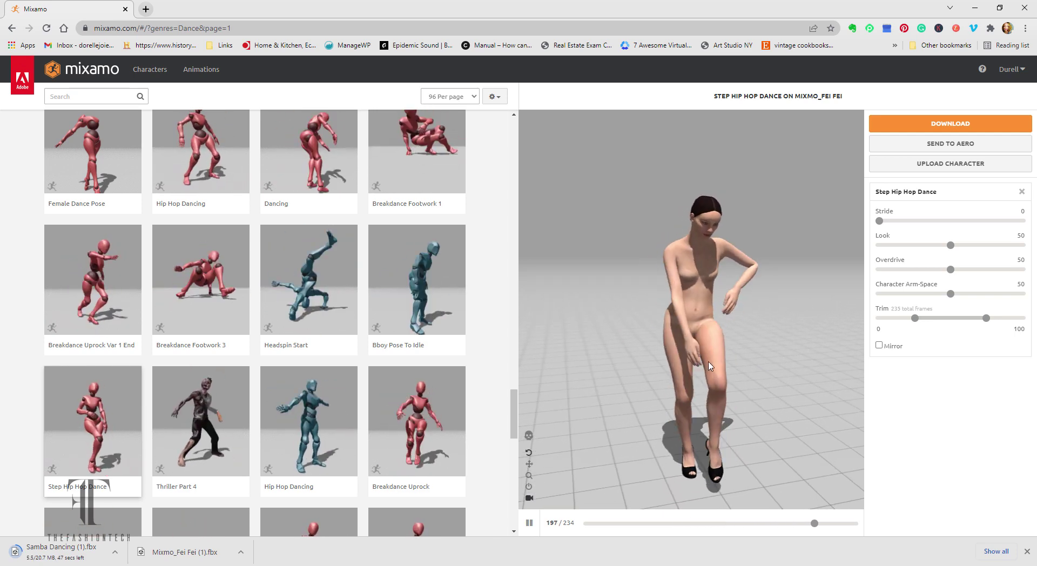
click(938, 125)
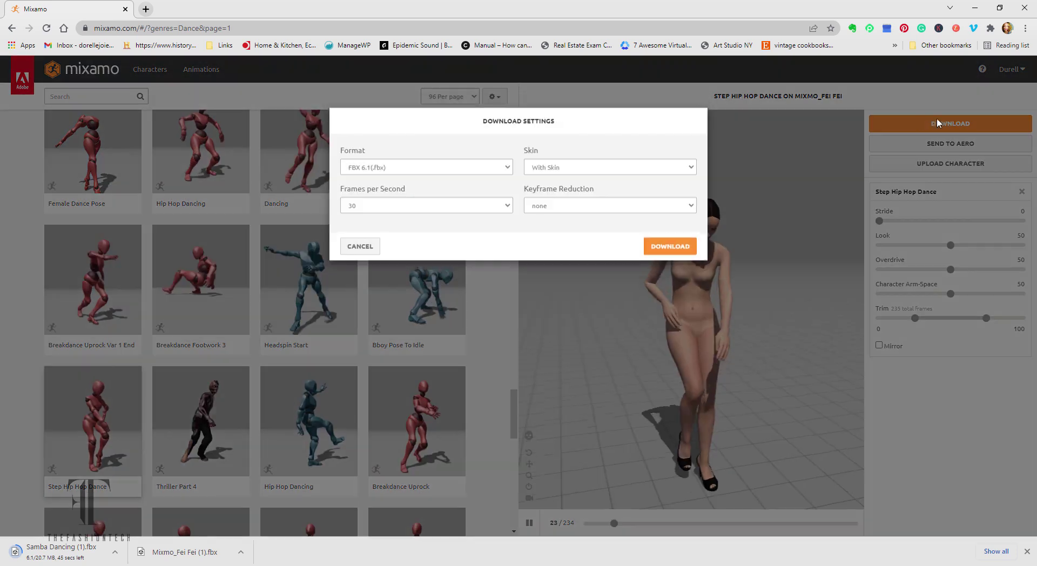
click(664, 249)
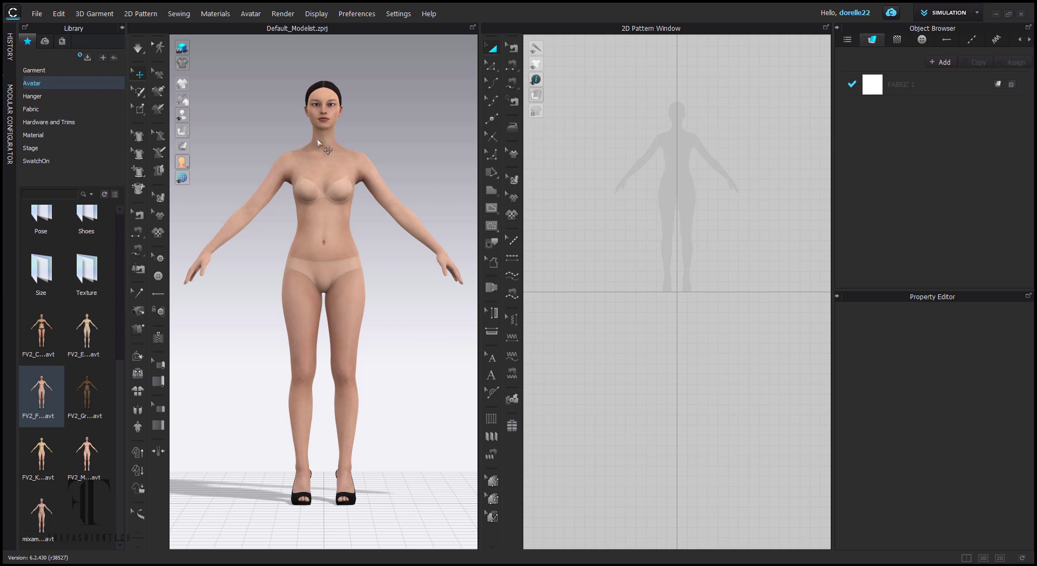
Switch to CLO and delete all avatars from the 3D scene.
click(37, 15)
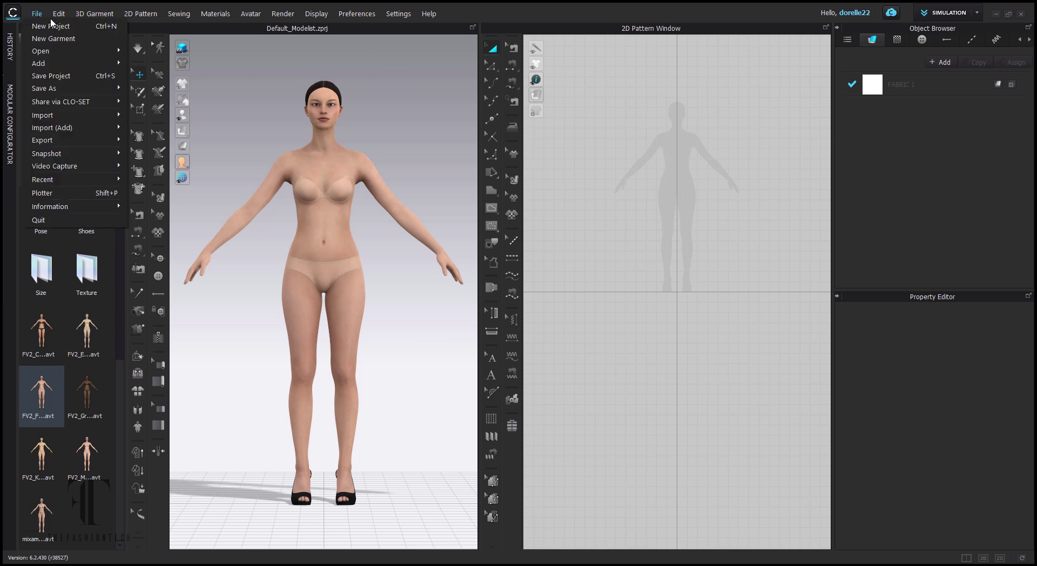
click(331, 176)
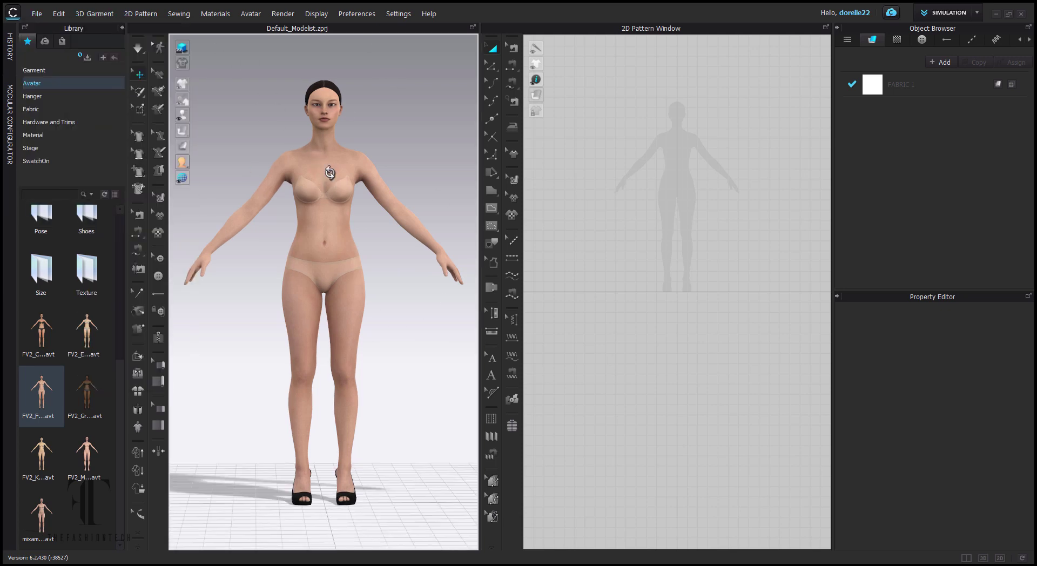
right_click(329, 173)
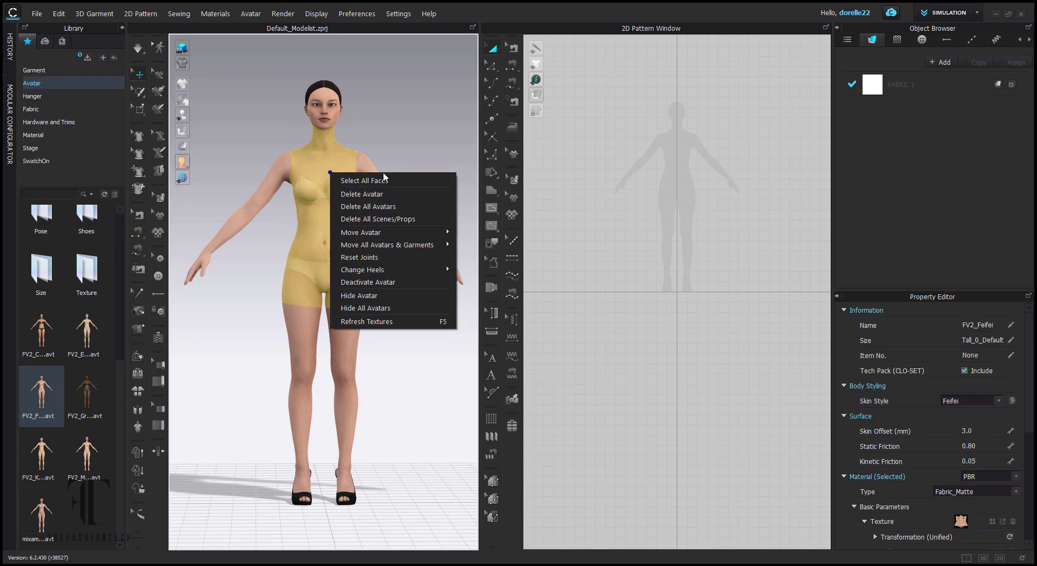
click(389, 211)
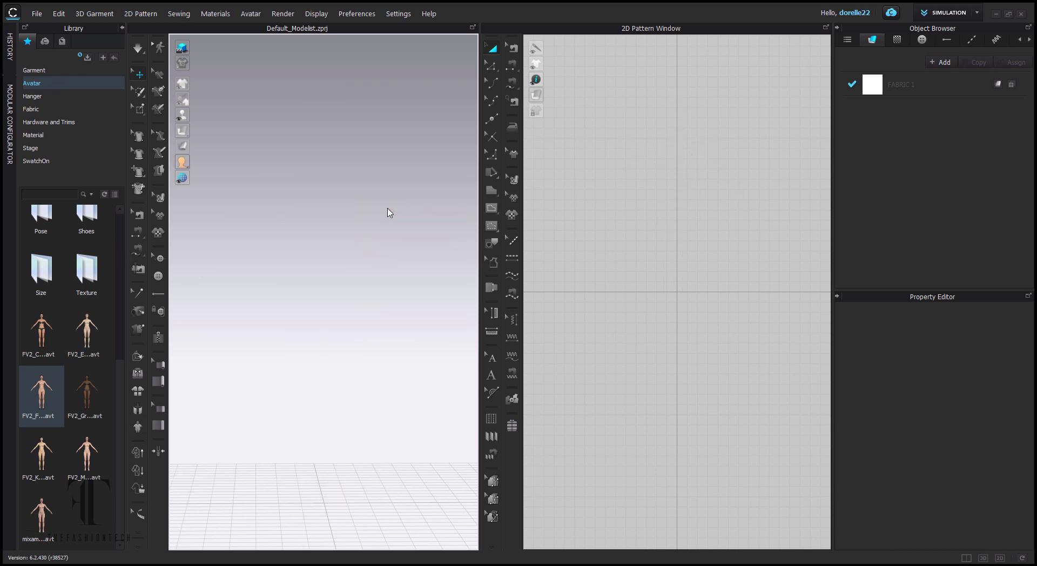
click(37, 14)
mouse_move(64, 63)
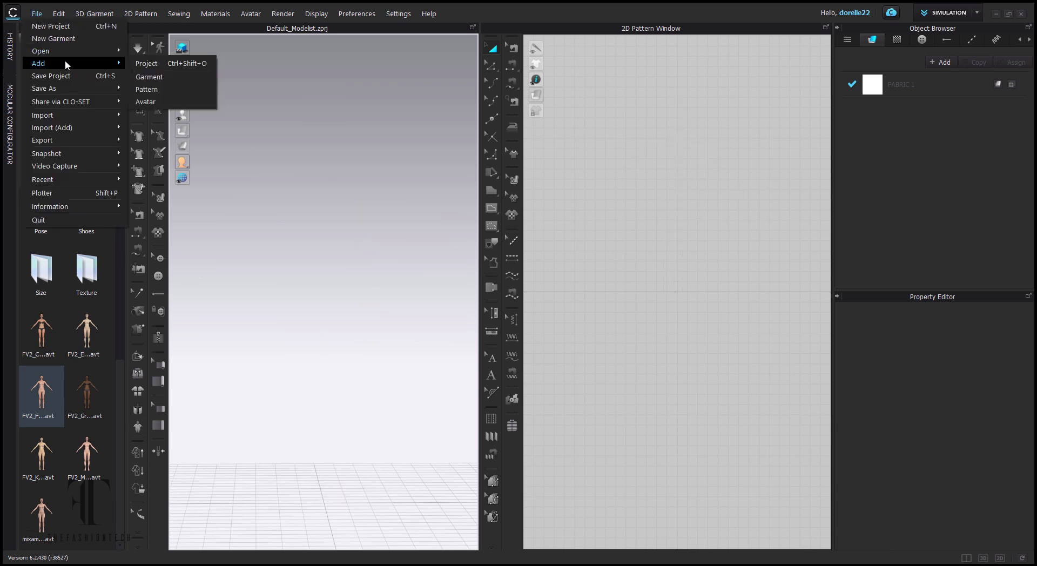
click(159, 97)
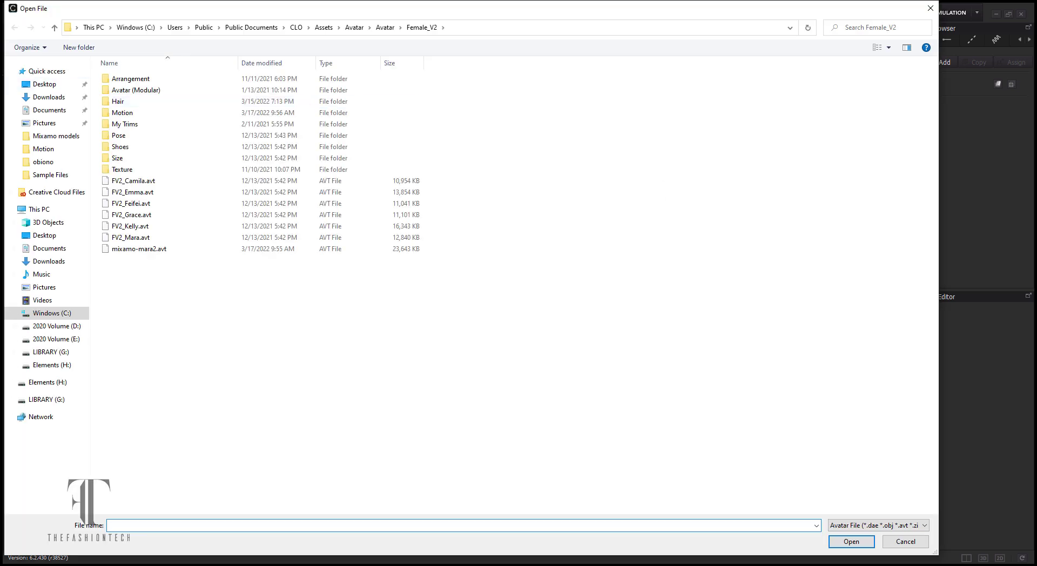
click(906, 541)
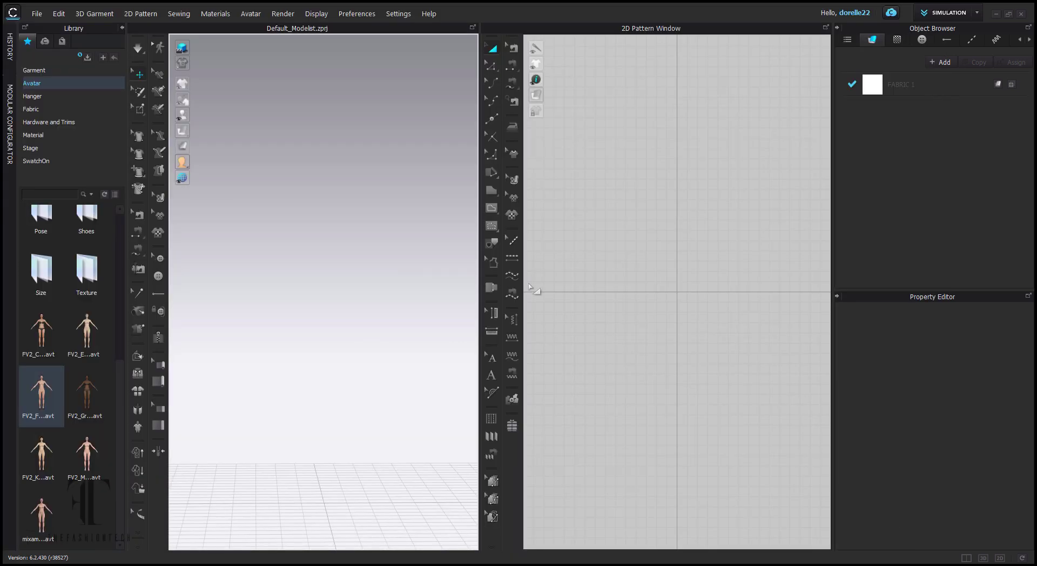
Import Mixmo_Fei Fei (1).fbx from Downloads as an avatar with automatic arrangement points, cm (DAZ Studio) scale at 100% and animation included.
click(35, 16)
mouse_move(74, 120)
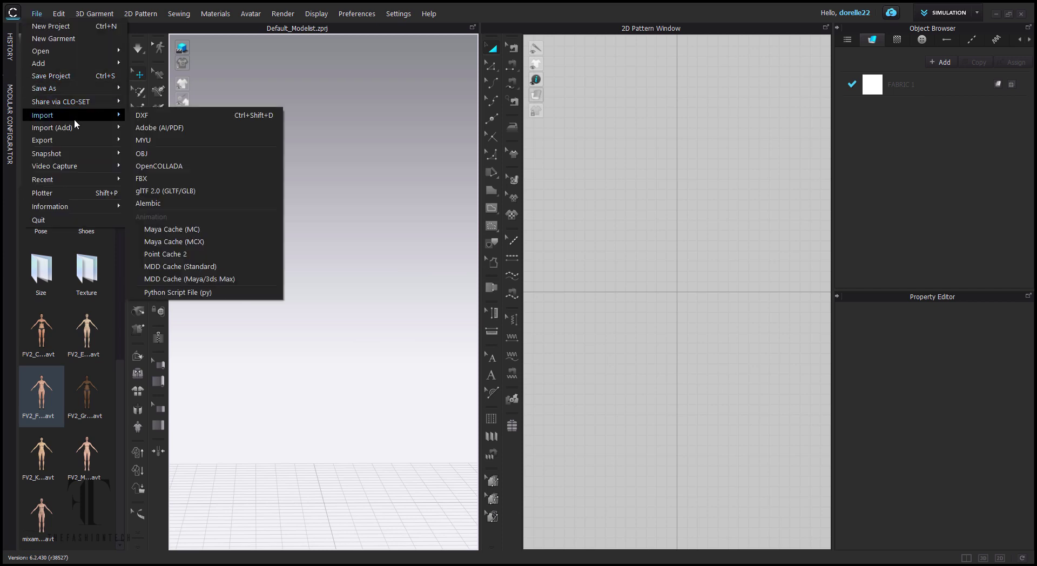
click(157, 178)
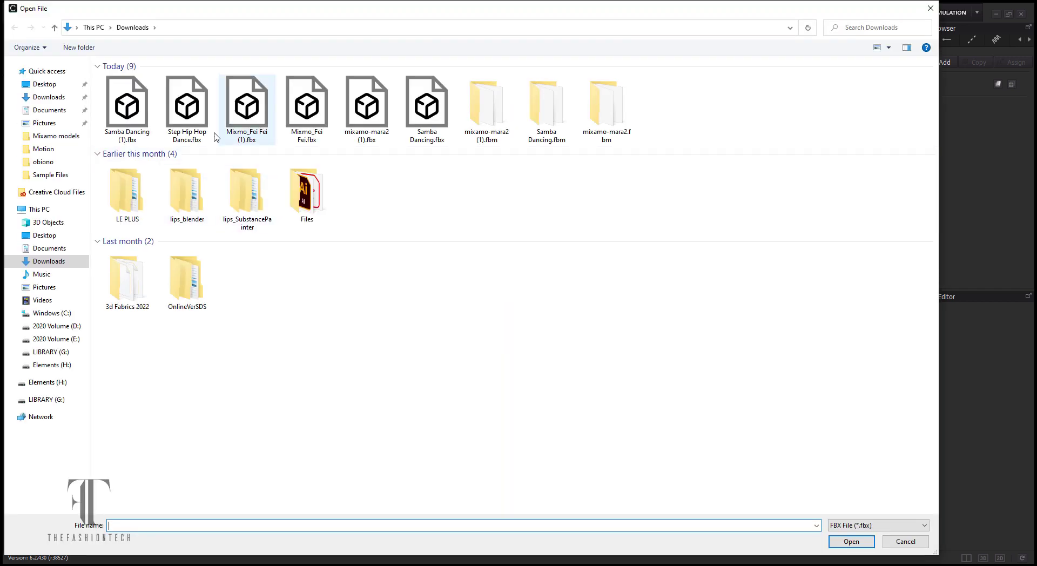
click(263, 118)
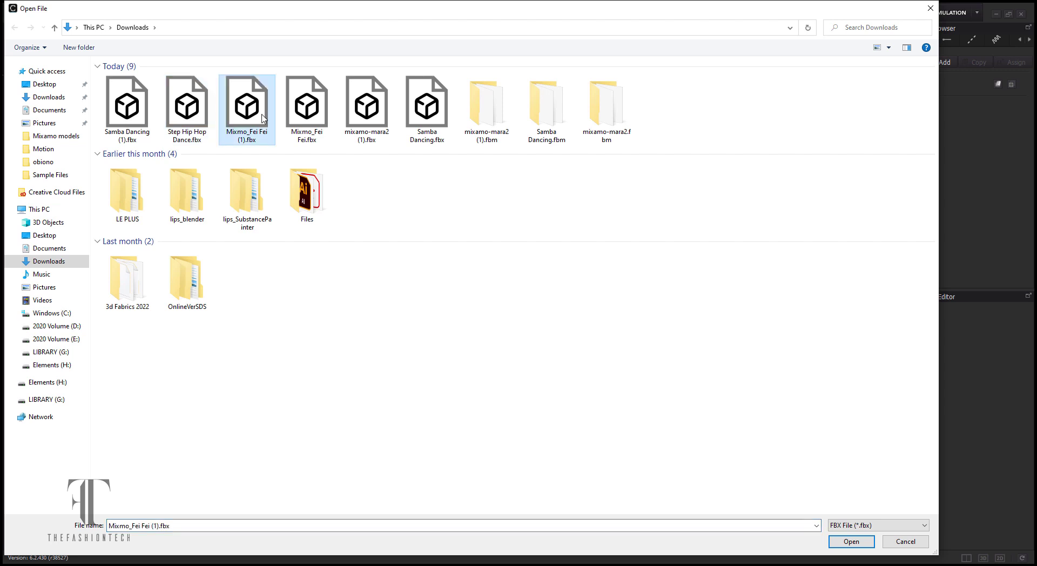
double_click(263, 118)
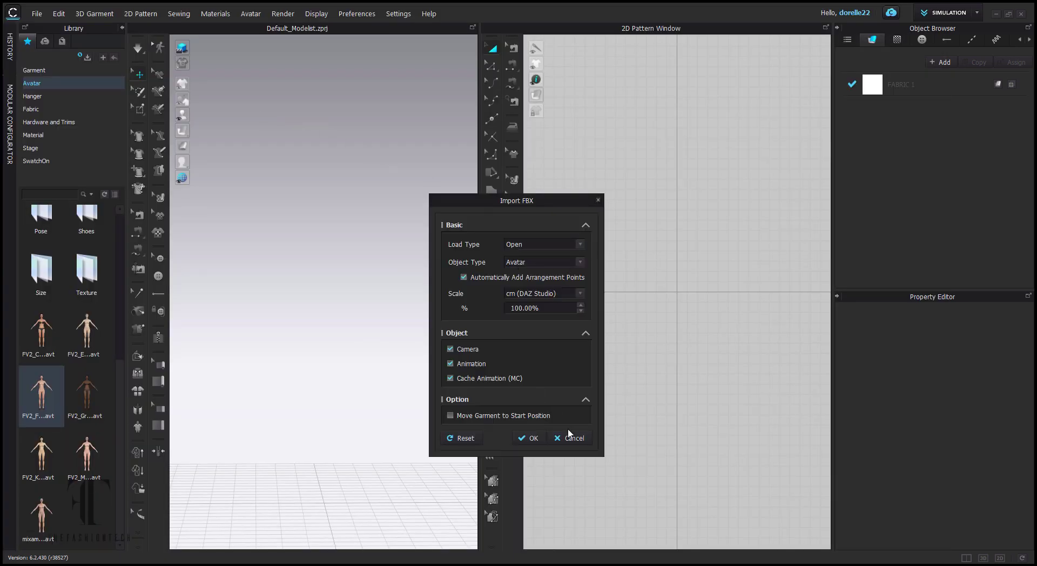
click(530, 439)
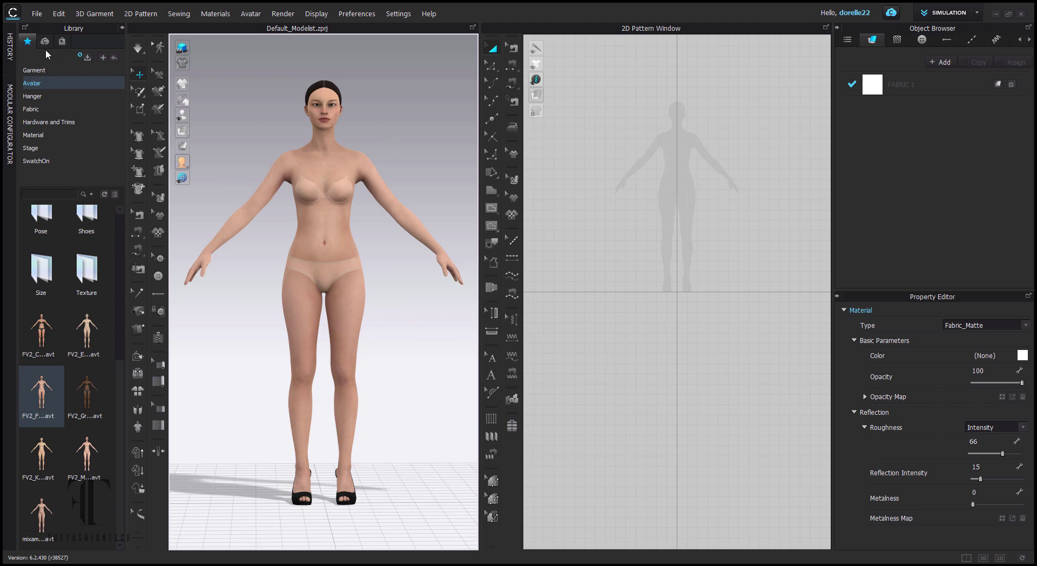
Save the avatar as Mixmo_Fei Fei (mixamo).avt in the Female_V2 folder.
click(34, 15)
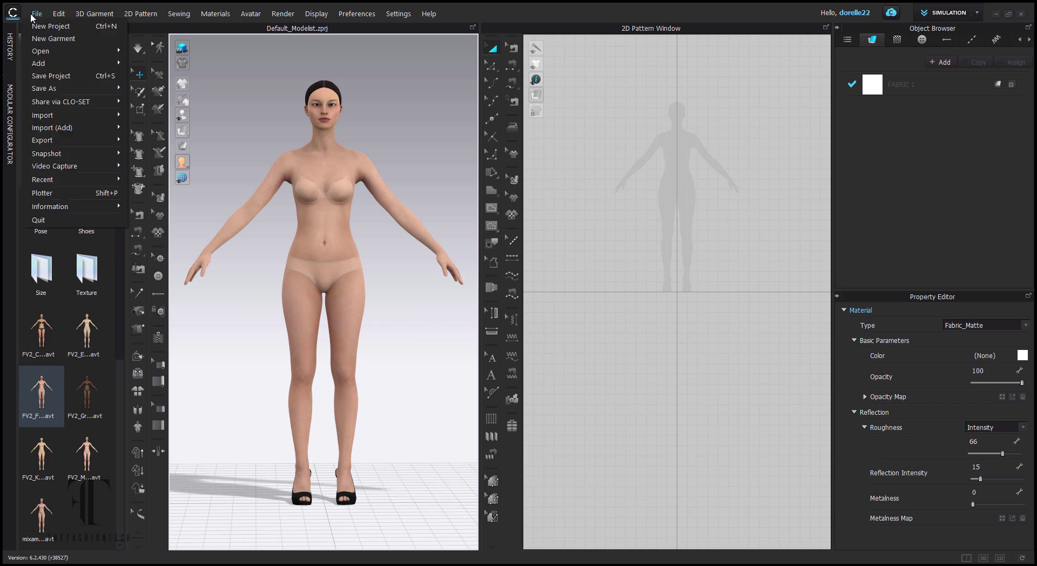
mouse_move(85, 92)
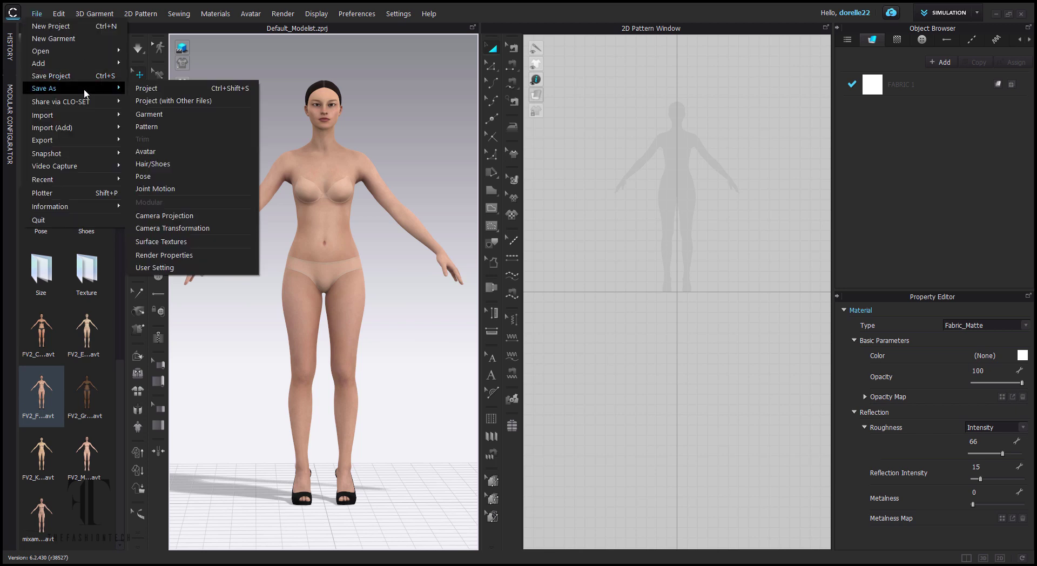
click(184, 154)
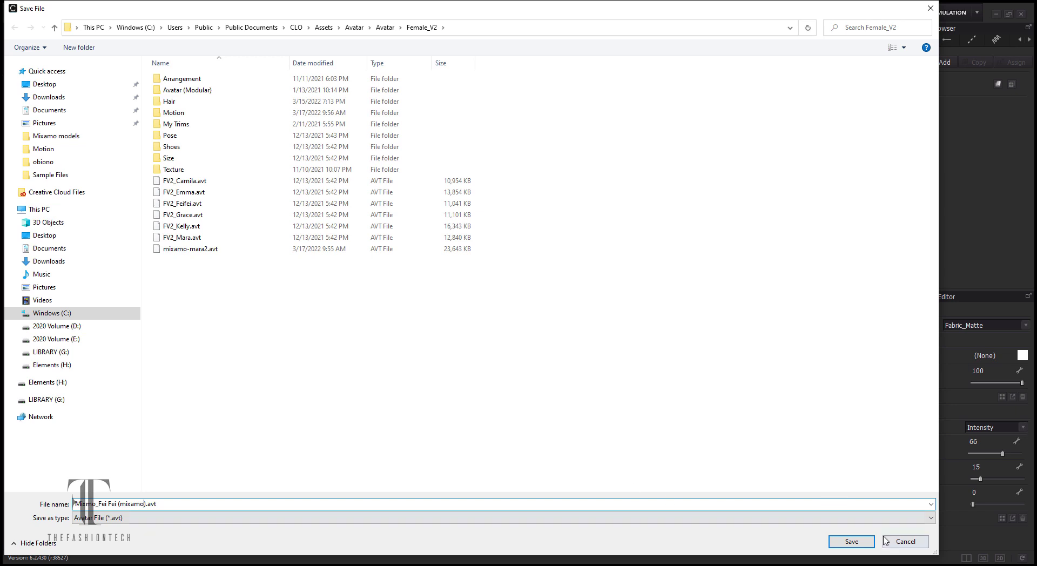
click(854, 541)
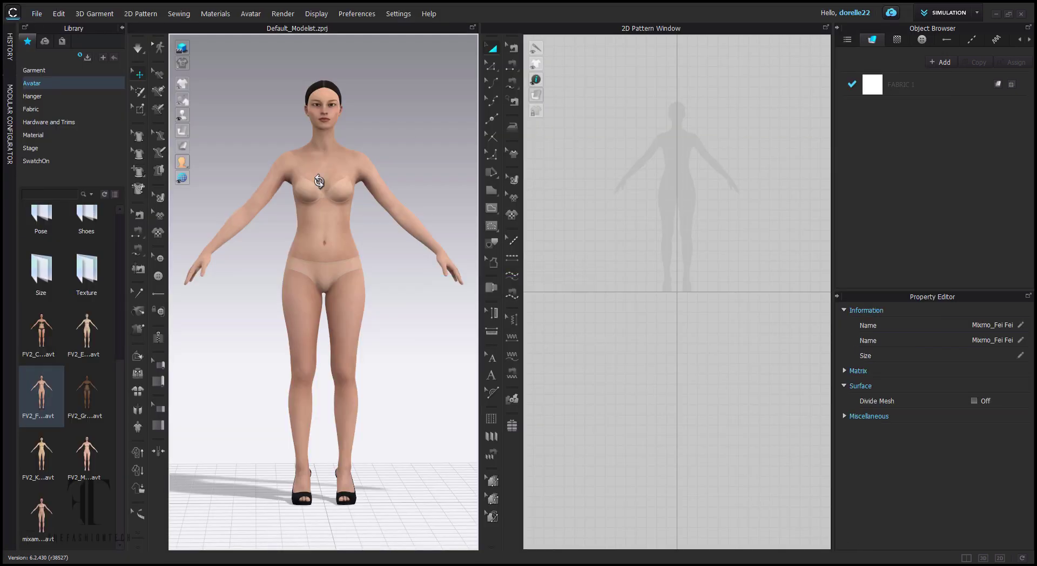
Delete the current avatar and import Samba Dancing (1).fbx as an avatar at cm (DAZ Studio) scale, 100%, with animation and automatic arrangement points.
right_click(319, 181)
click(351, 204)
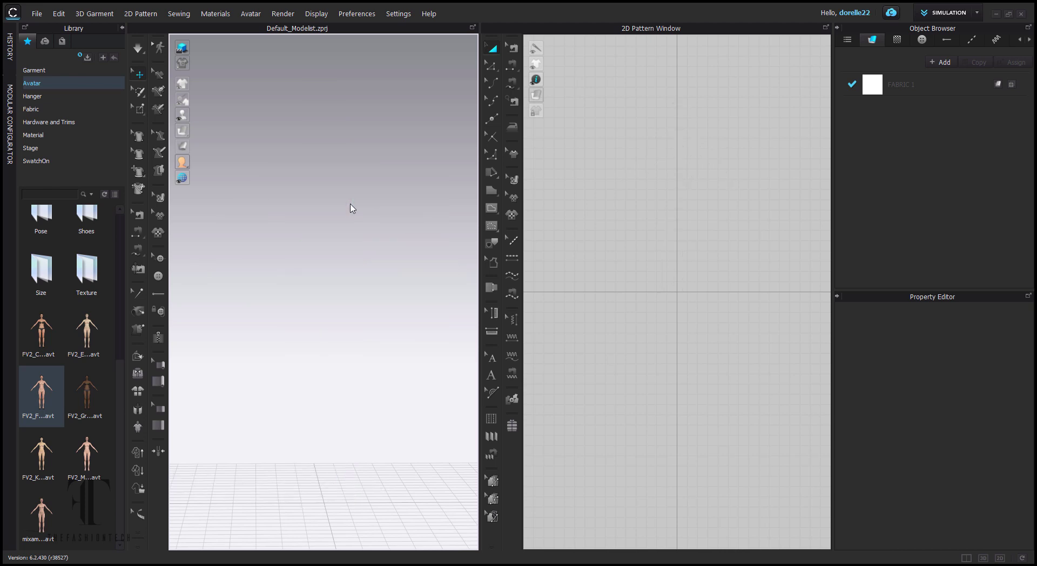
click(35, 14)
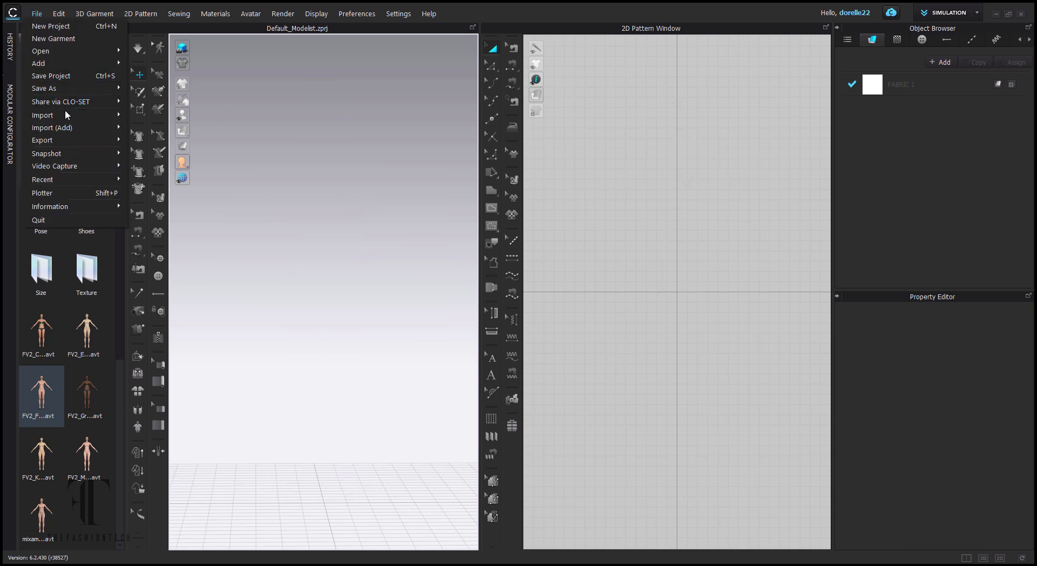
mouse_move(65, 112)
click(216, 178)
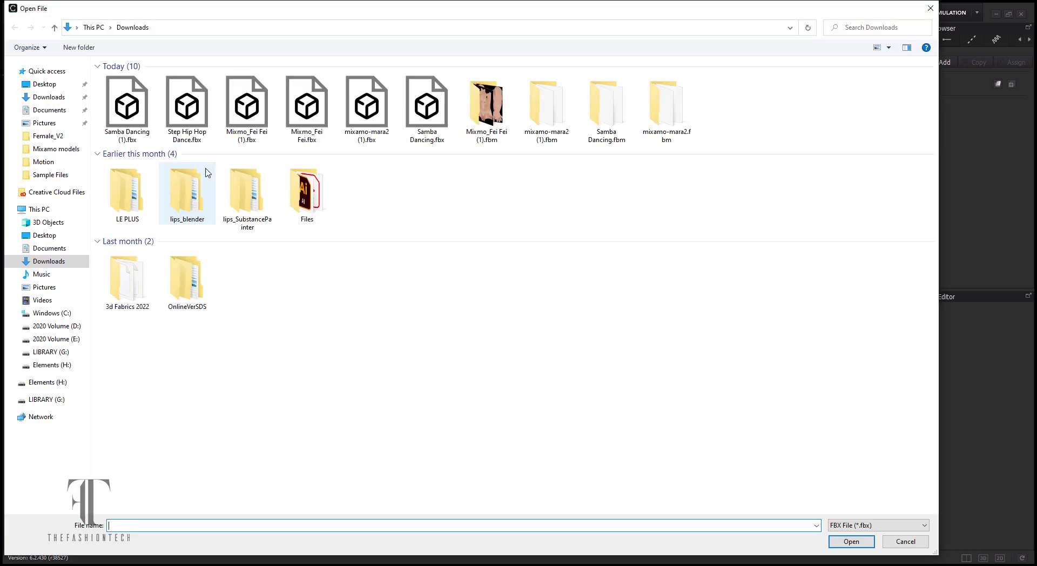
double_click(141, 121)
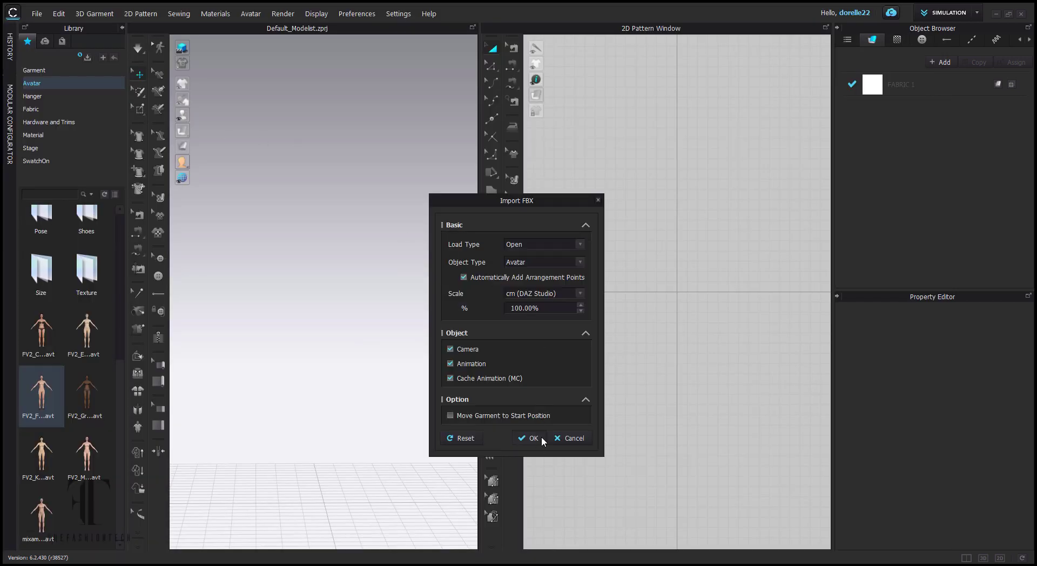
click(532, 438)
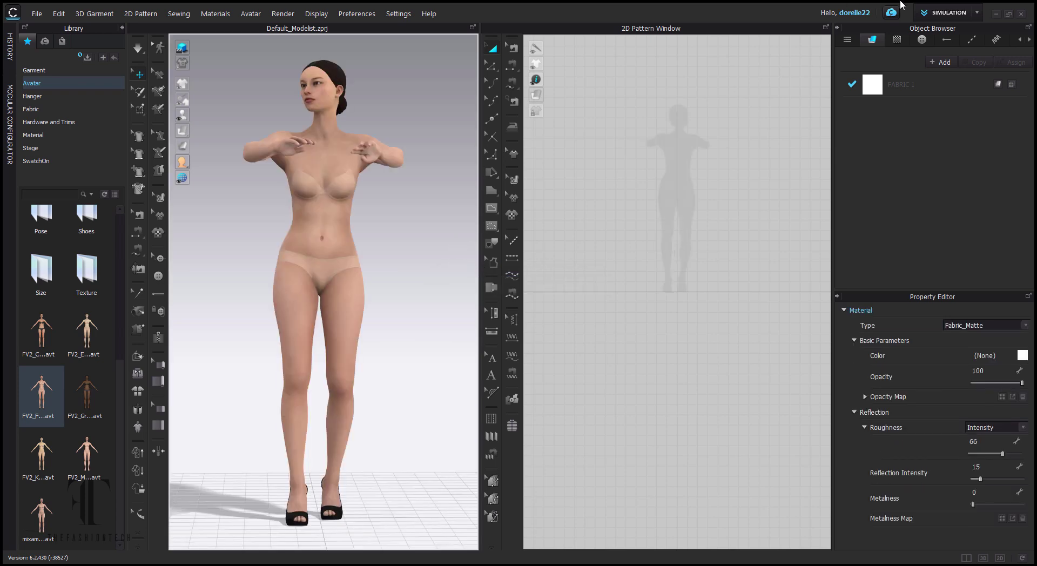
Switch to the Animation workspace, play the imported samba motion, and return playback to the start.
click(955, 16)
click(954, 52)
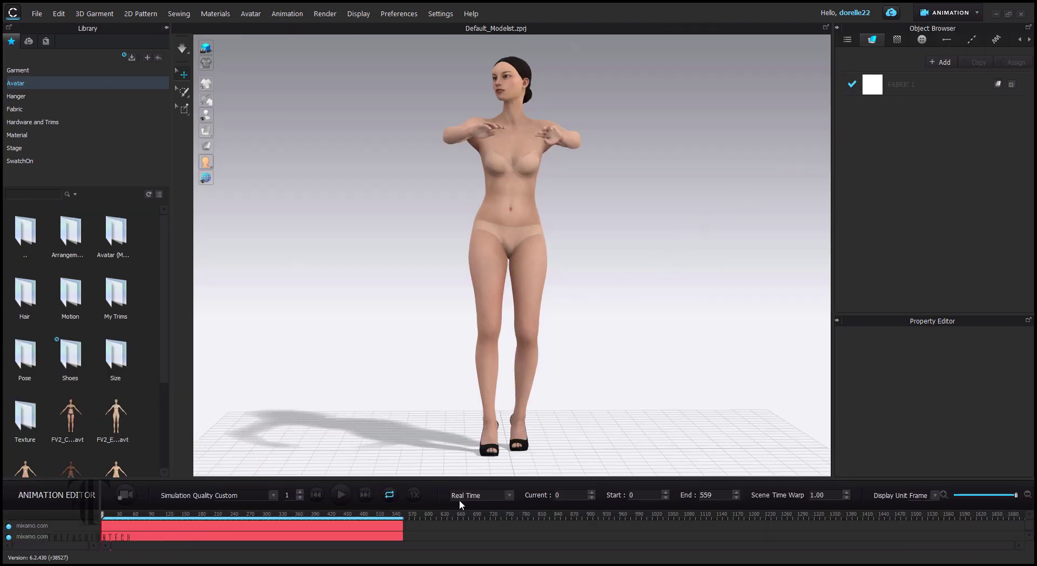
click(622, 401)
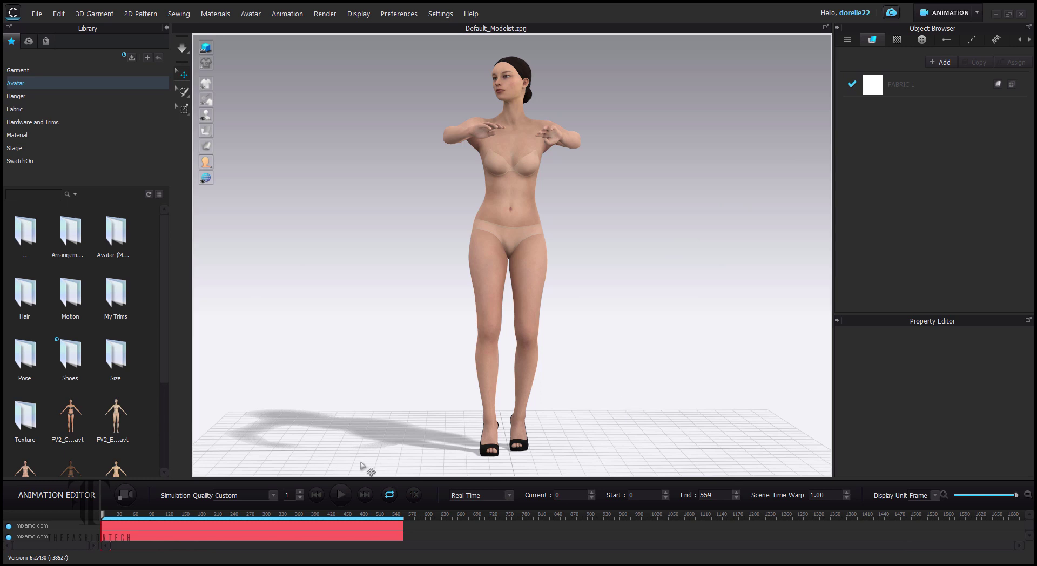
click(339, 495)
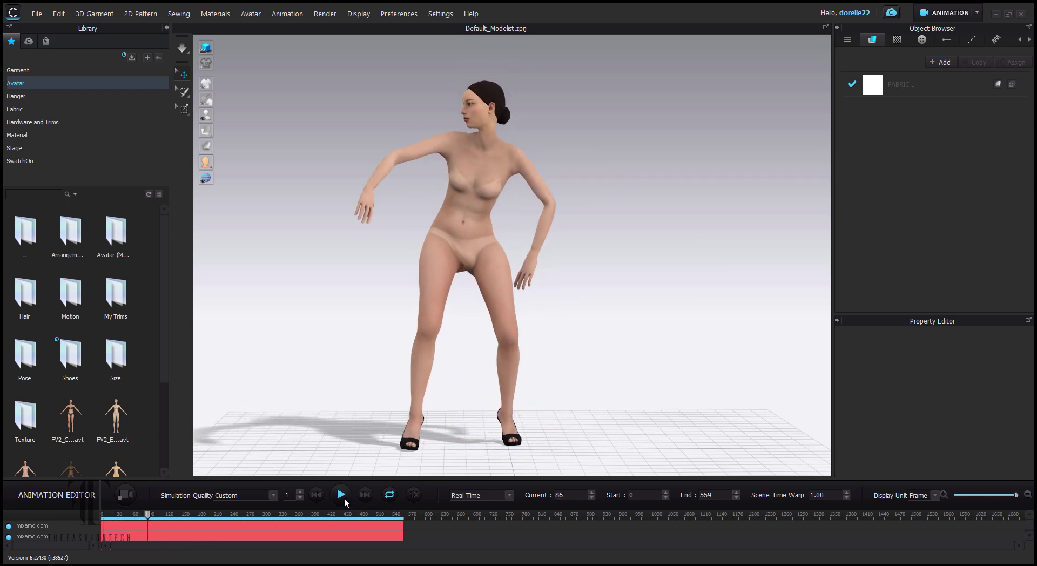
click(316, 494)
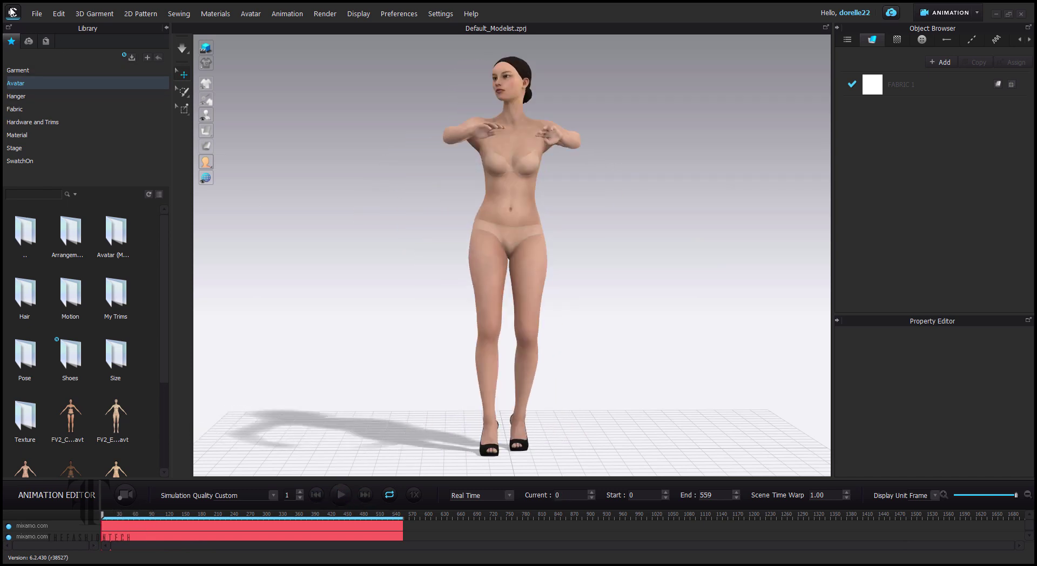
Save the avatar's joint motion for the entire region as SAMBA_Motion_fei_fei.mtn in the Motion folder.
click(36, 14)
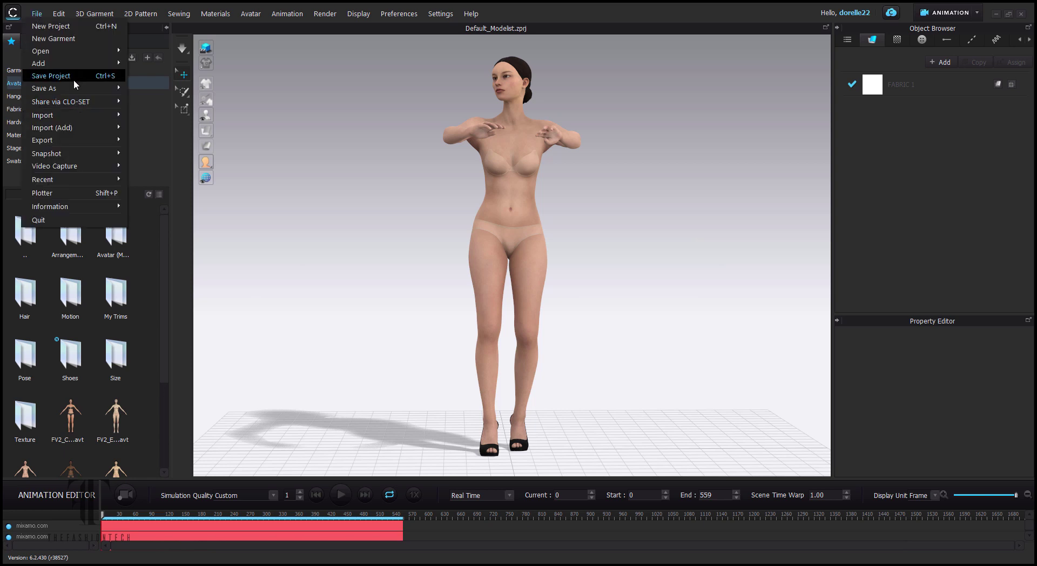
mouse_move(74, 89)
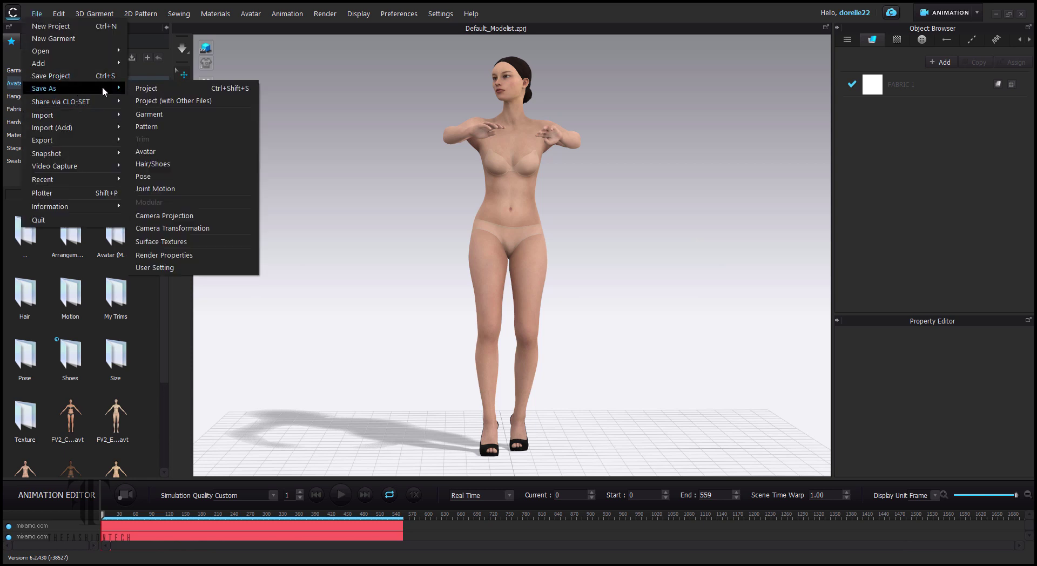
click(203, 189)
click(215, 227)
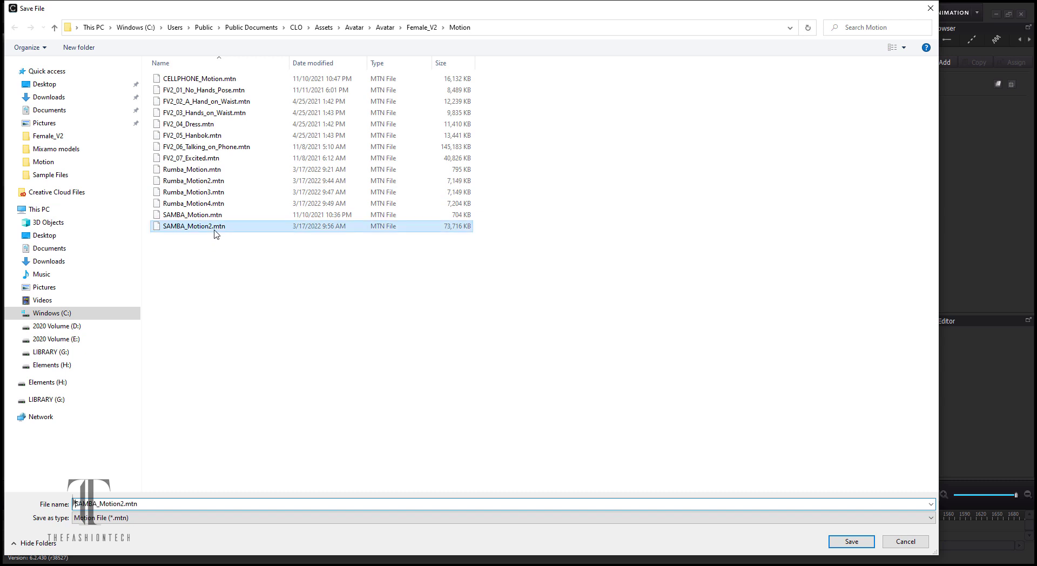
click(121, 504)
key(BackSpace)
text(_fe)
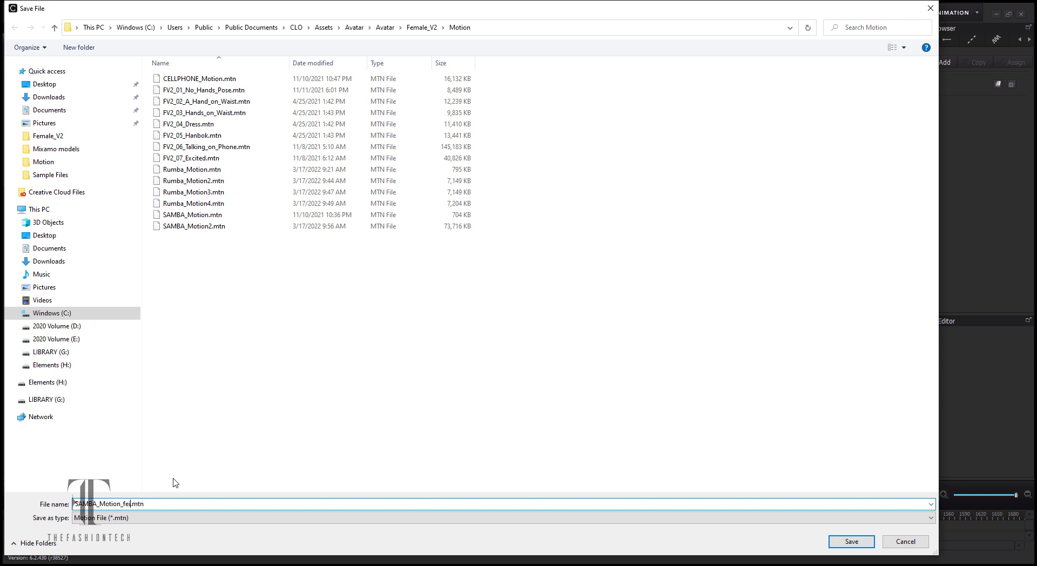
text(i+fe)
key(BackSpace)
key(BackSpace)
key(Return)
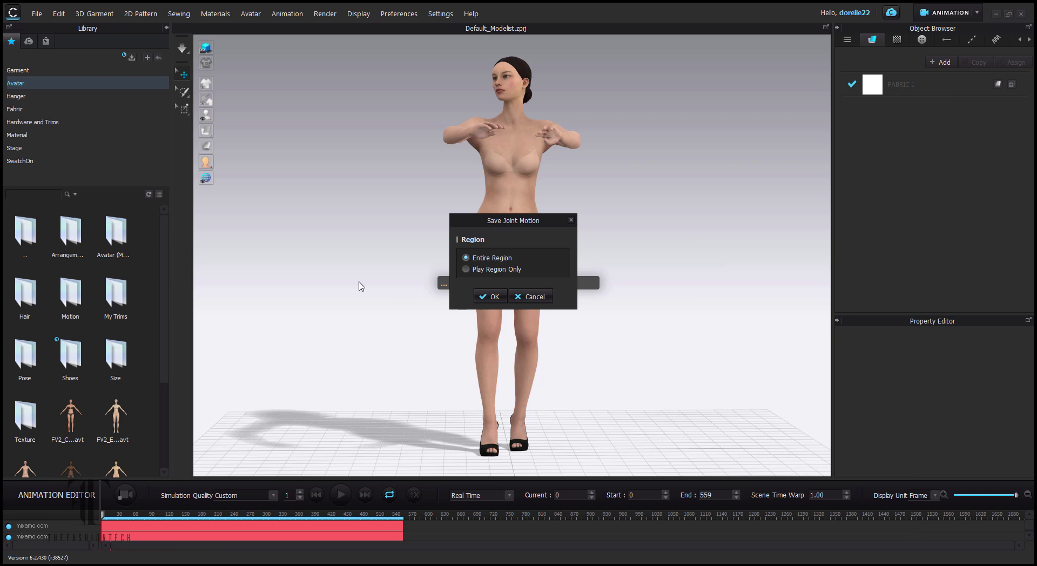
click(485, 296)
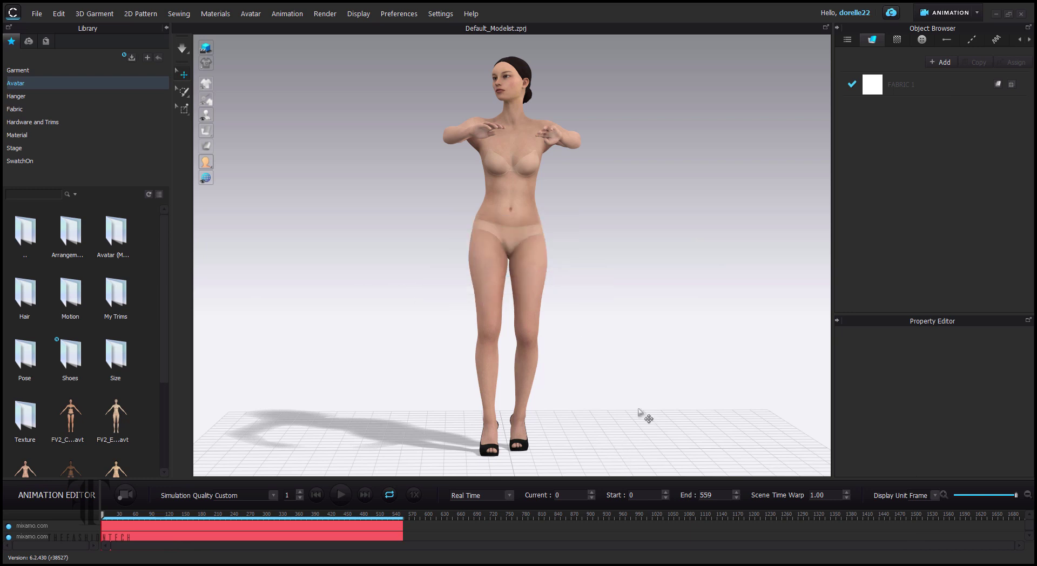
Delete the samba-dancing avatar from the 3D scene.
click(37, 14)
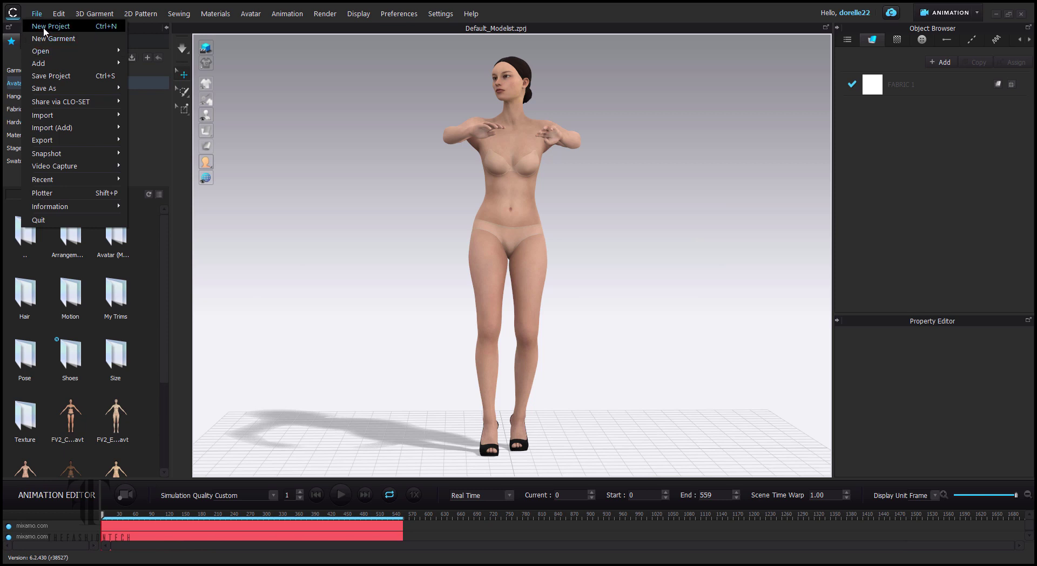
right_click(516, 189)
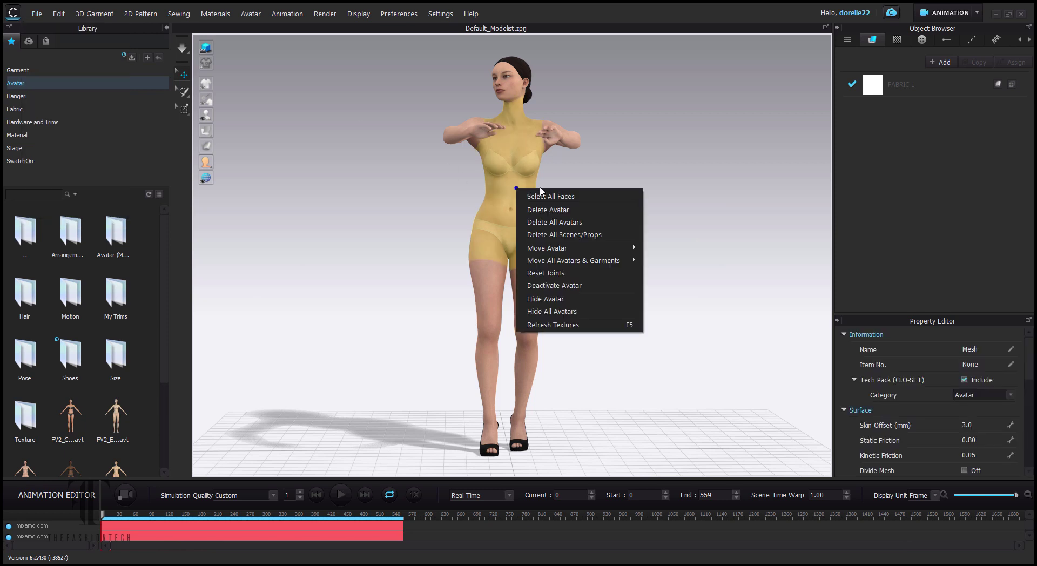
click(573, 211)
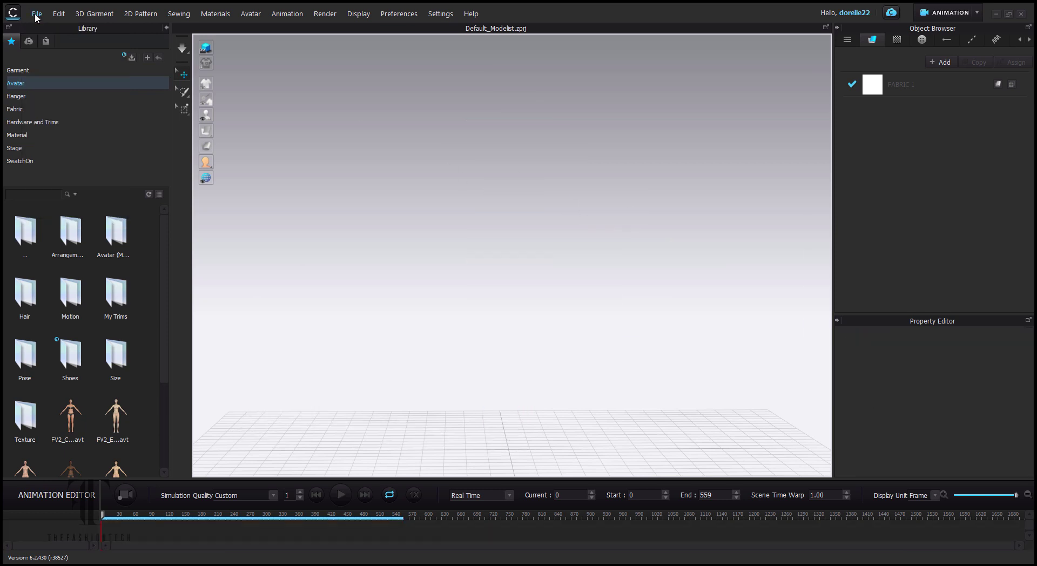
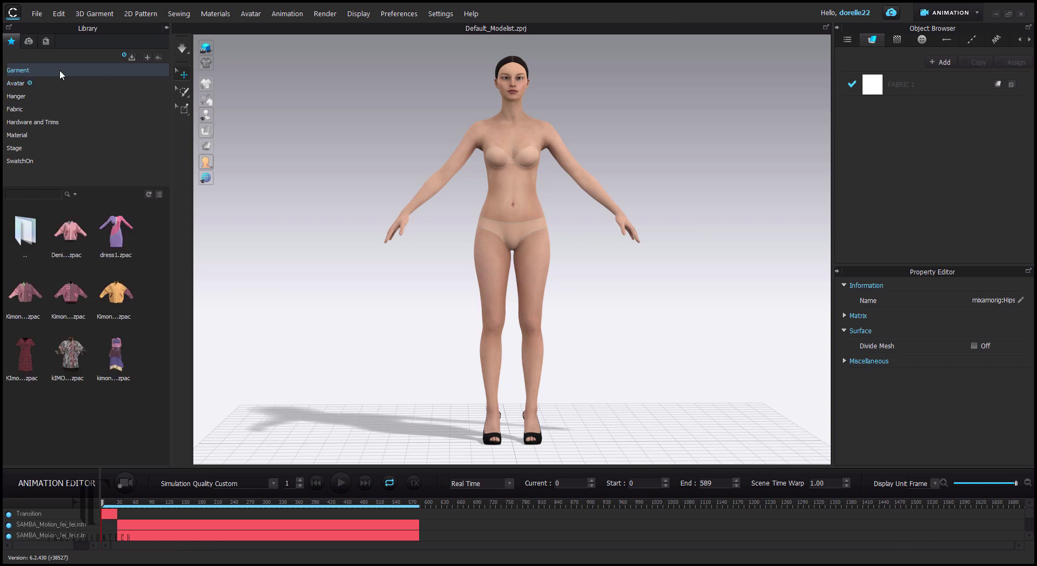
Browse the library's garment folders and open the Project folder containing the saved garment projects.
double_click(26, 231)
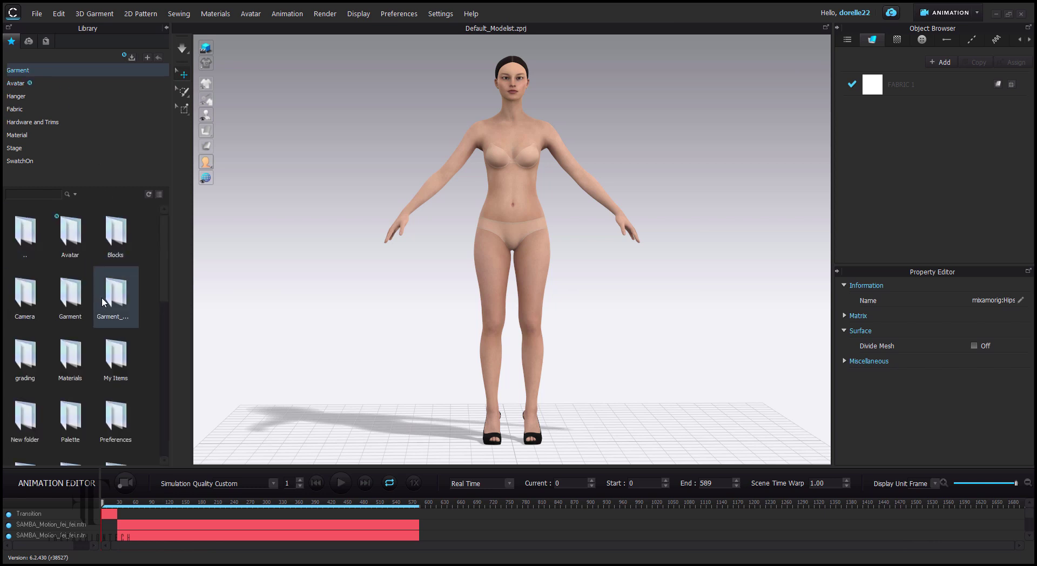
double_click(69, 302)
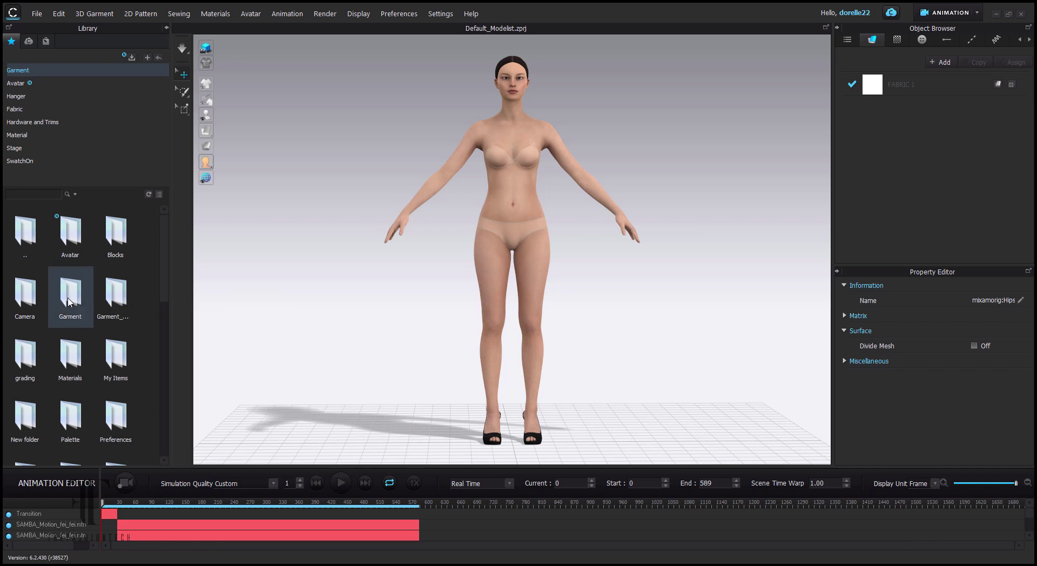
double_click(37, 244)
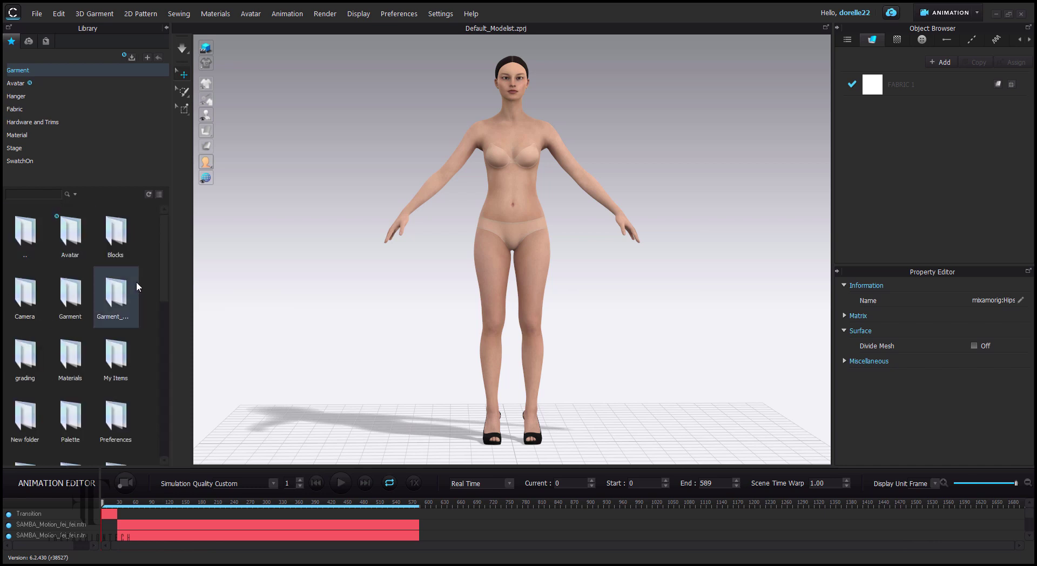
double_click(134, 283)
double_click(30, 238)
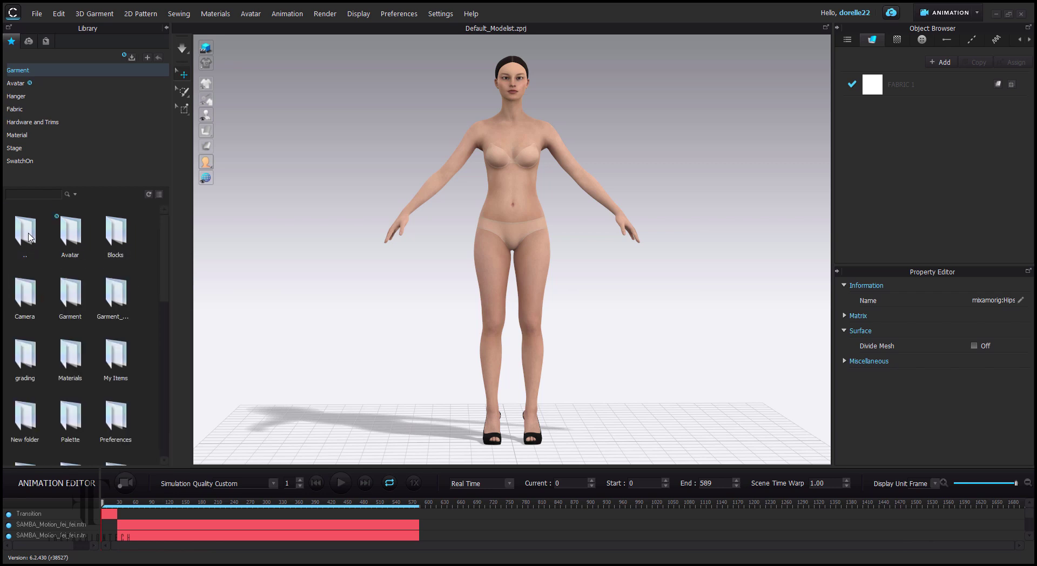
scroll(108, 297, down, 3)
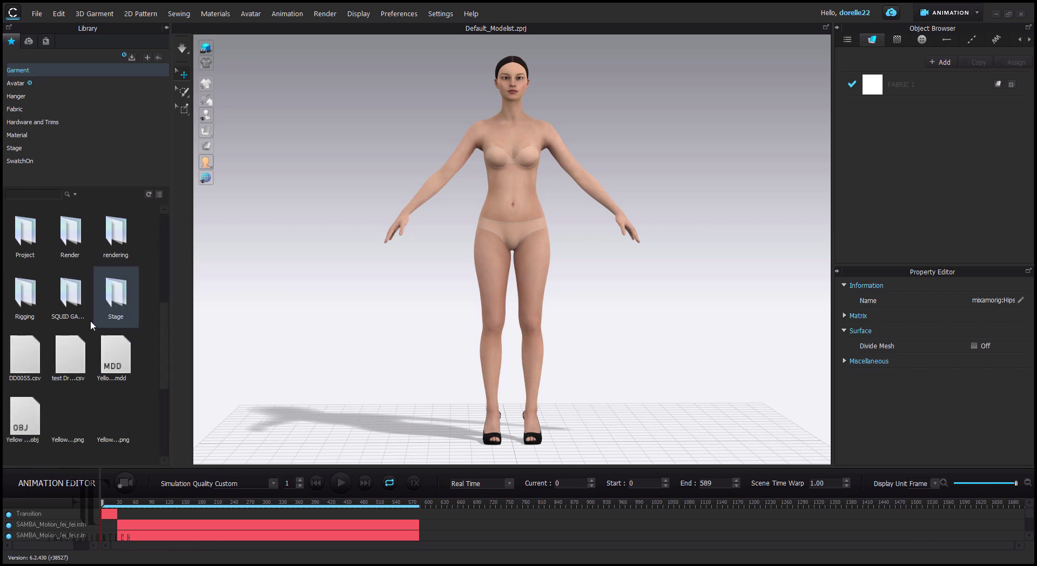
double_click(34, 252)
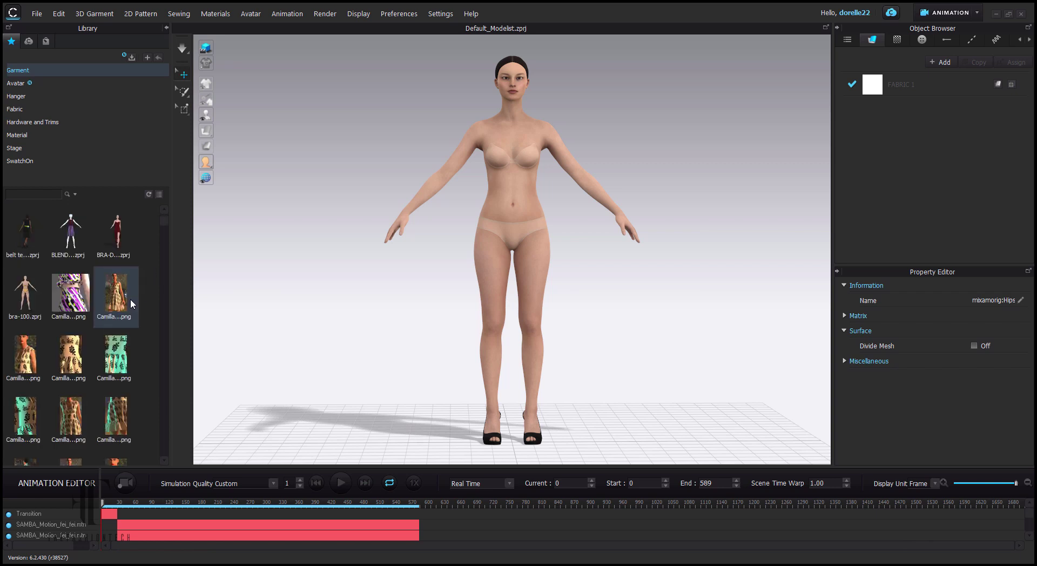
double_click(131, 299)
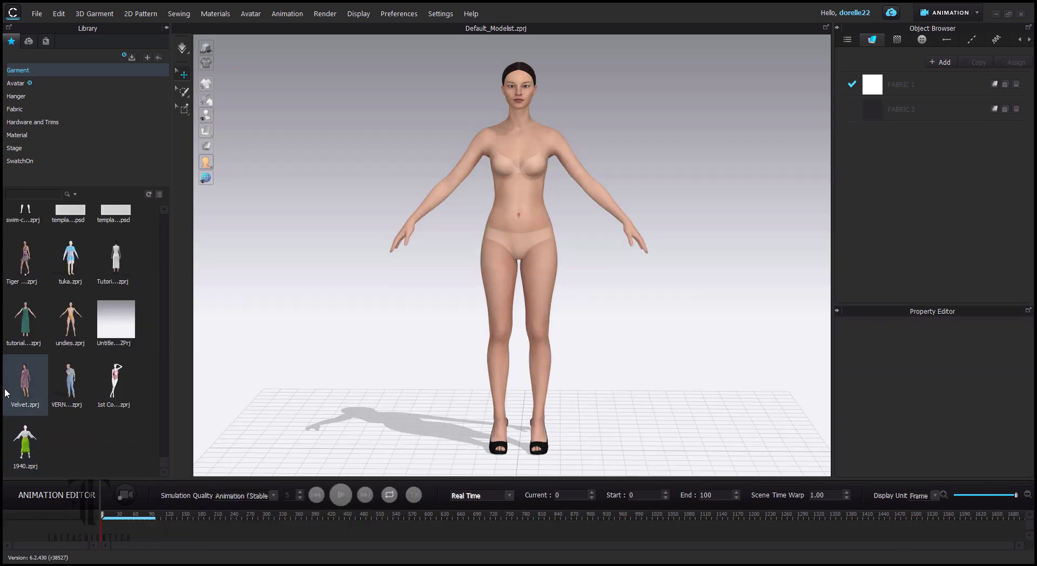
mouse_move(16, 386)
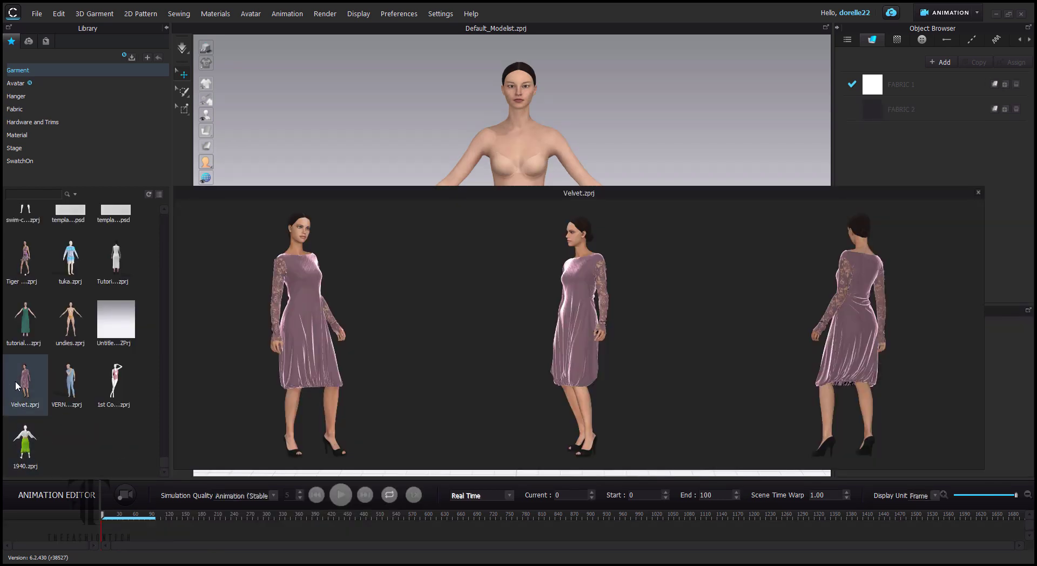
double_click(16, 386)
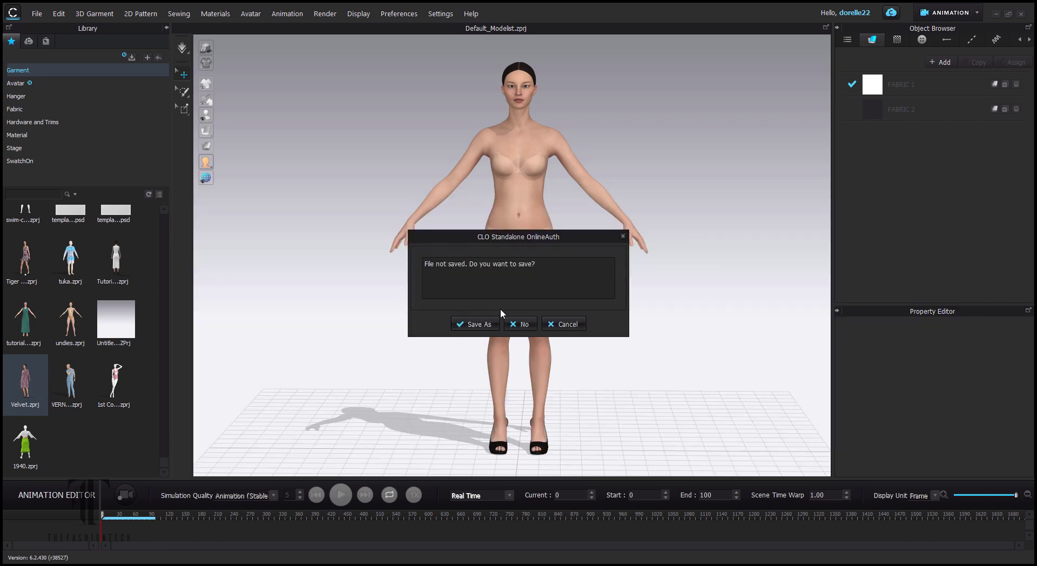
click(568, 325)
mouse_move(25, 384)
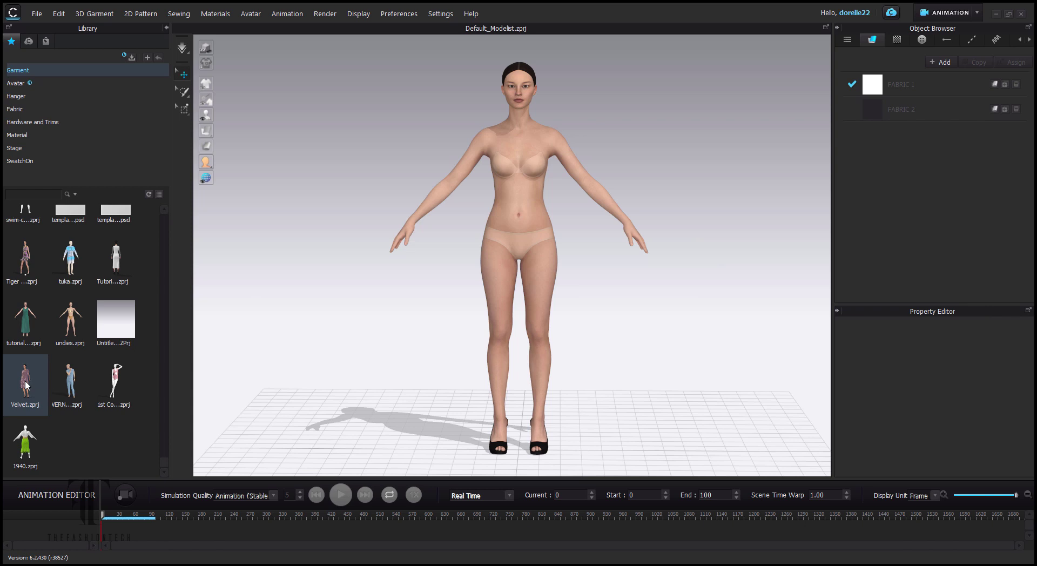
double_click(26, 384)
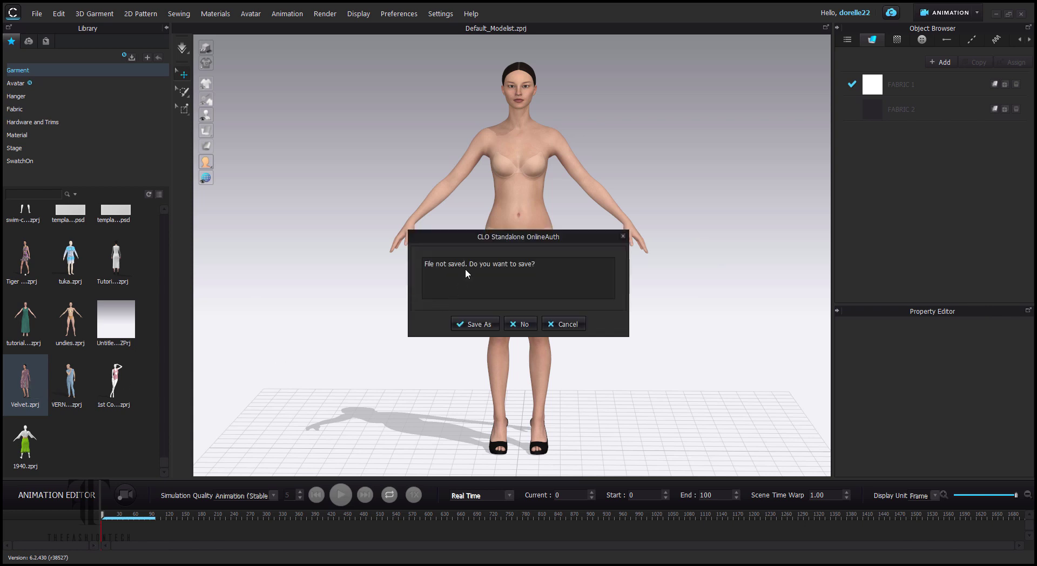
click(557, 323)
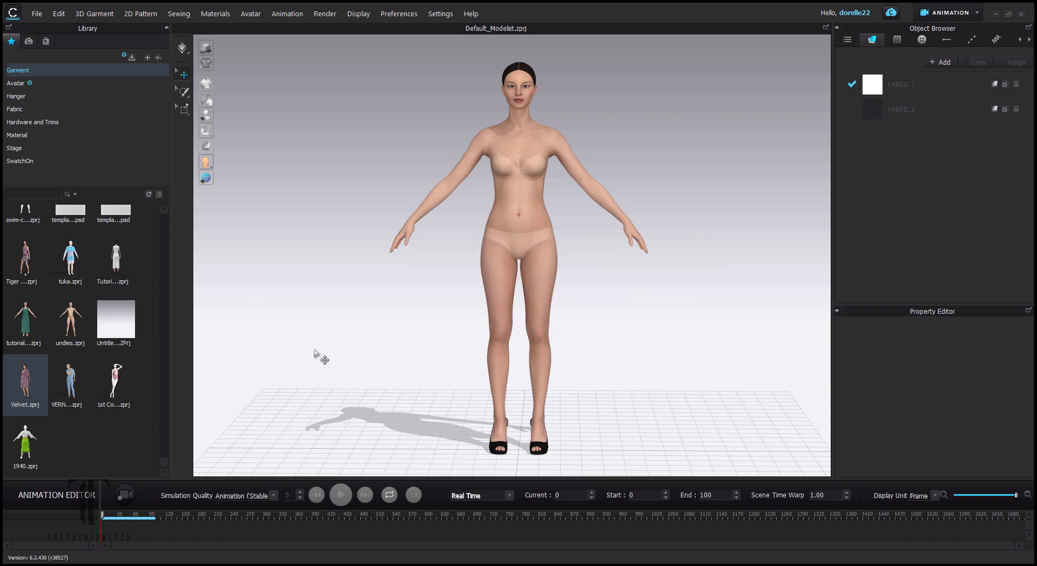
Add only the garment from the Velvet.zprj project to the scene, excluding its avatar and custom view, without saving the current file.
double_click(33, 386)
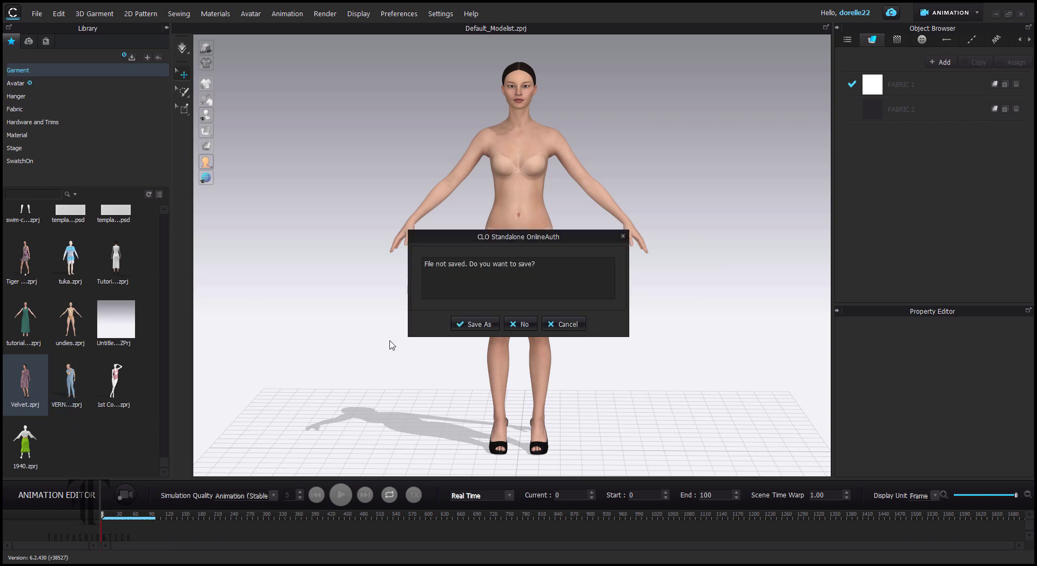
click(527, 325)
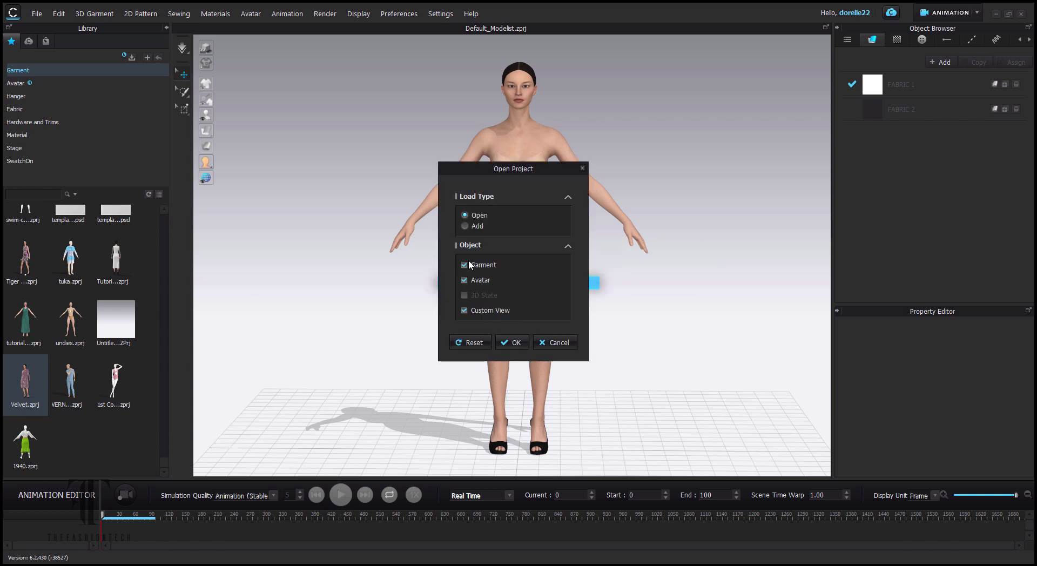
click(475, 308)
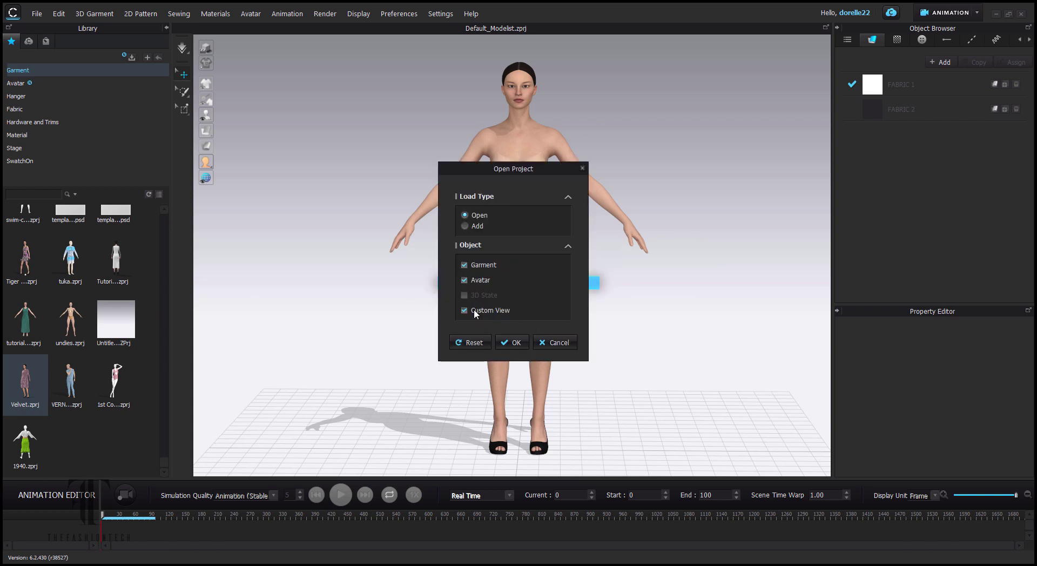
click(482, 265)
click(476, 280)
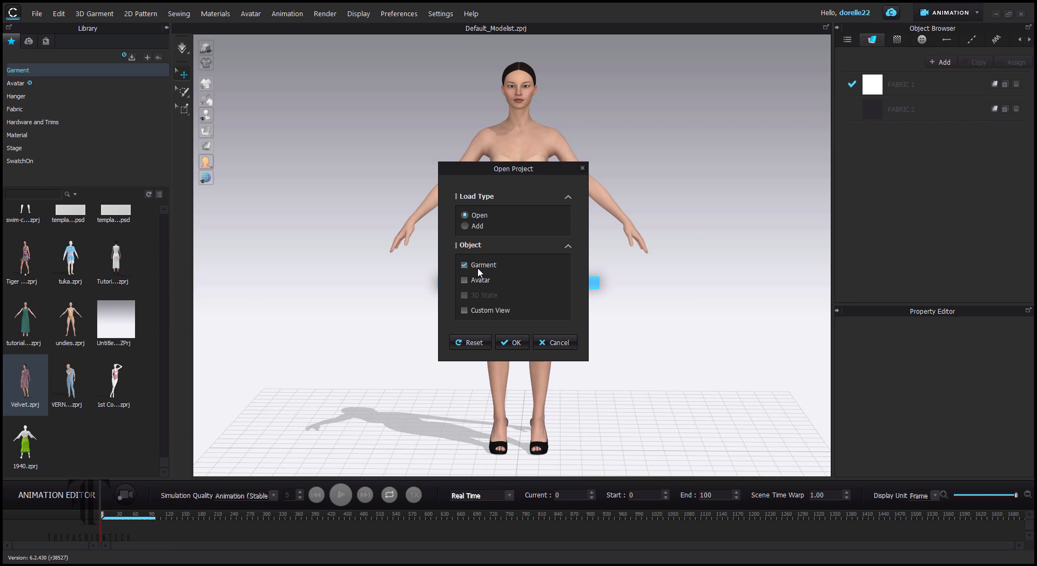
click(477, 227)
click(516, 426)
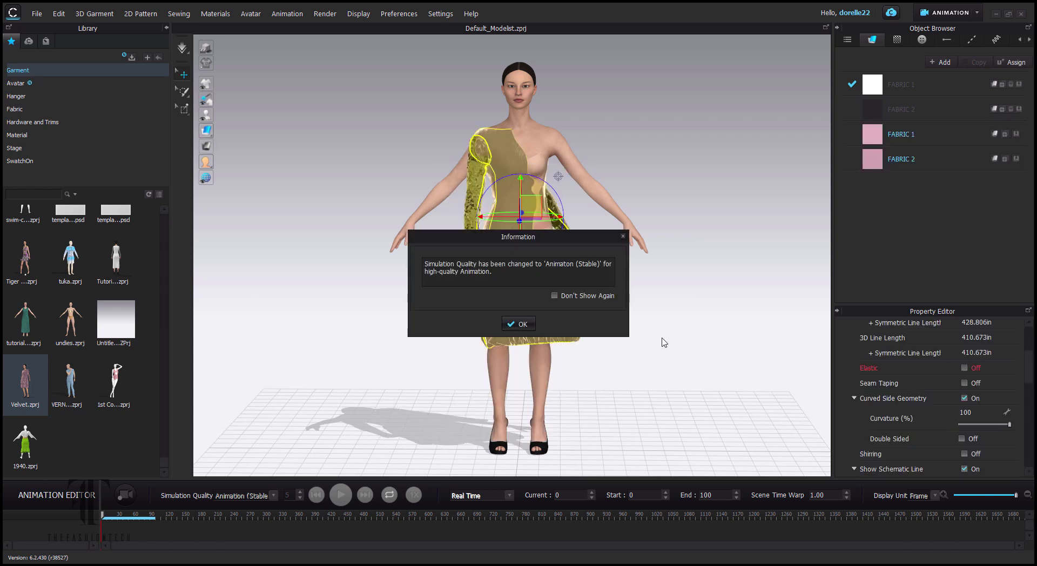
click(528, 323)
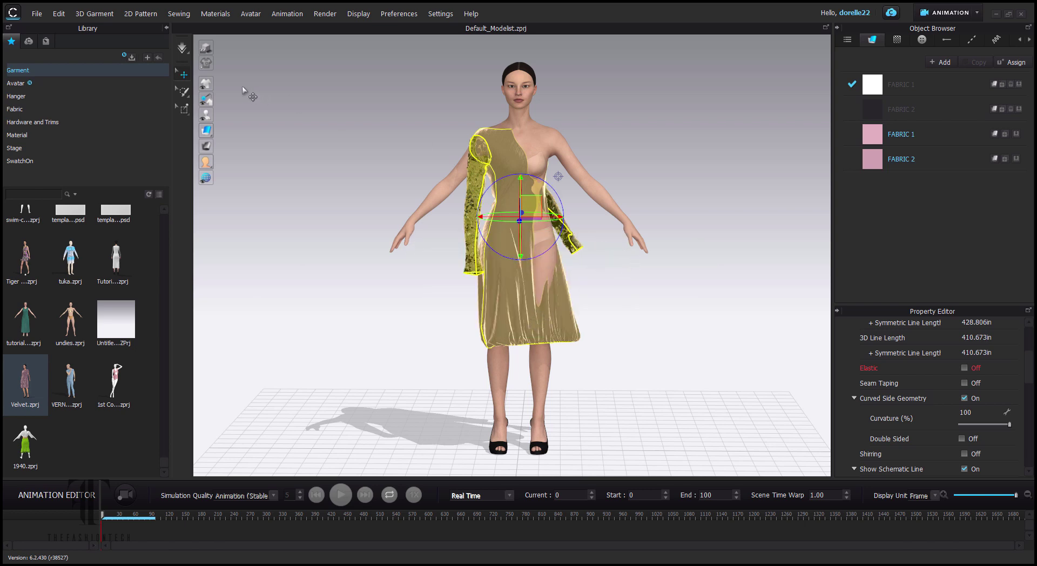
Display the avatar's arrangement points and place the lace sleeves around its arms.
click(240, 116)
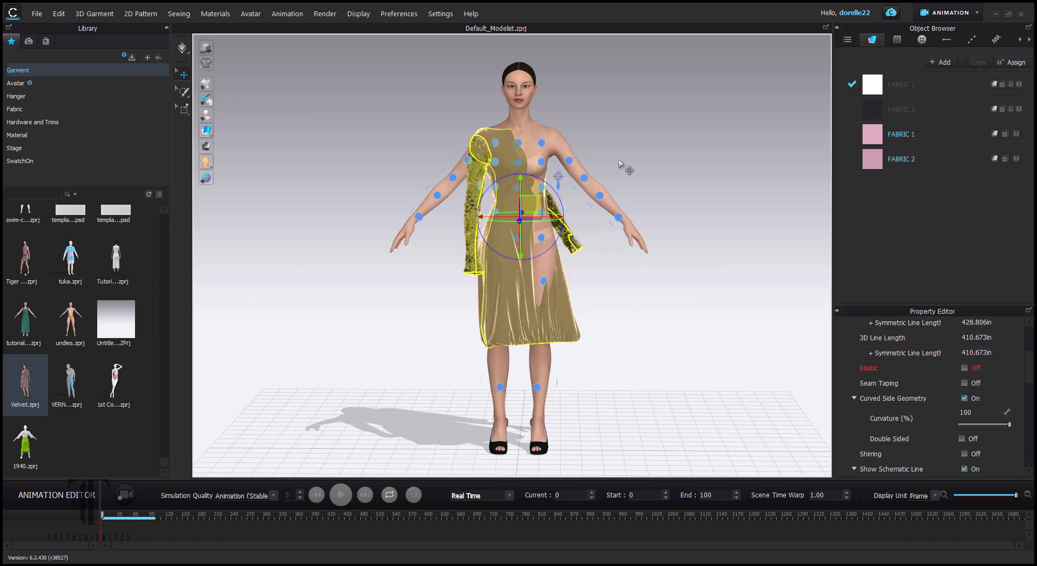
right_drag(629, 167, 776, 174)
click(764, 187)
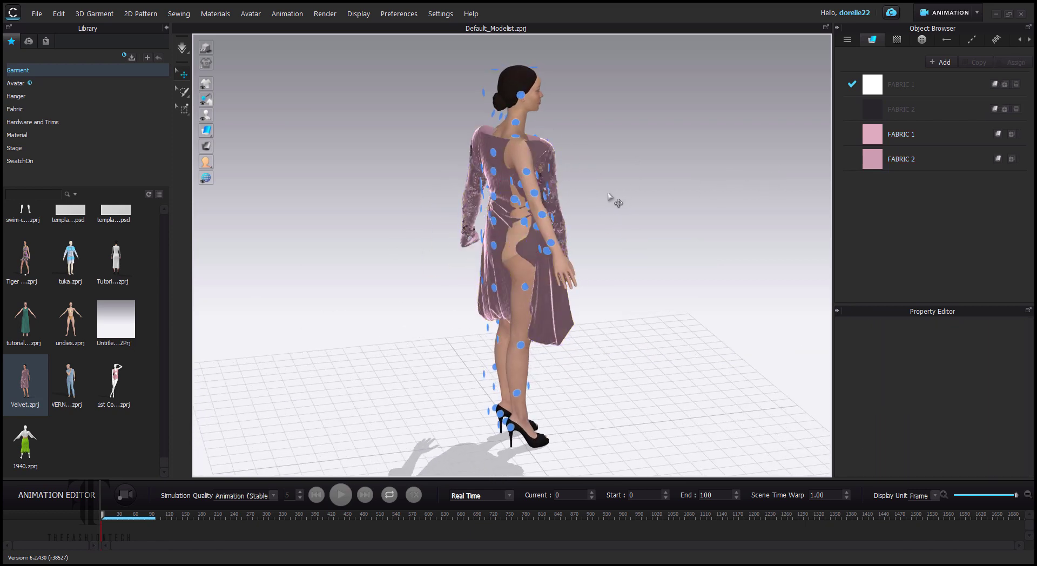
click(557, 215)
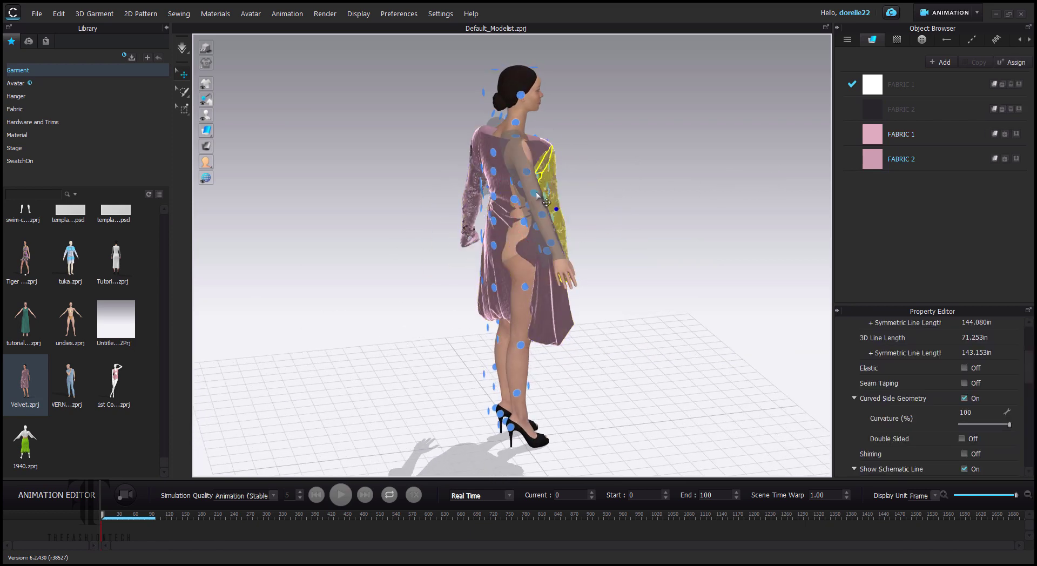
click(536, 190)
right_drag(669, 231, 505, 216)
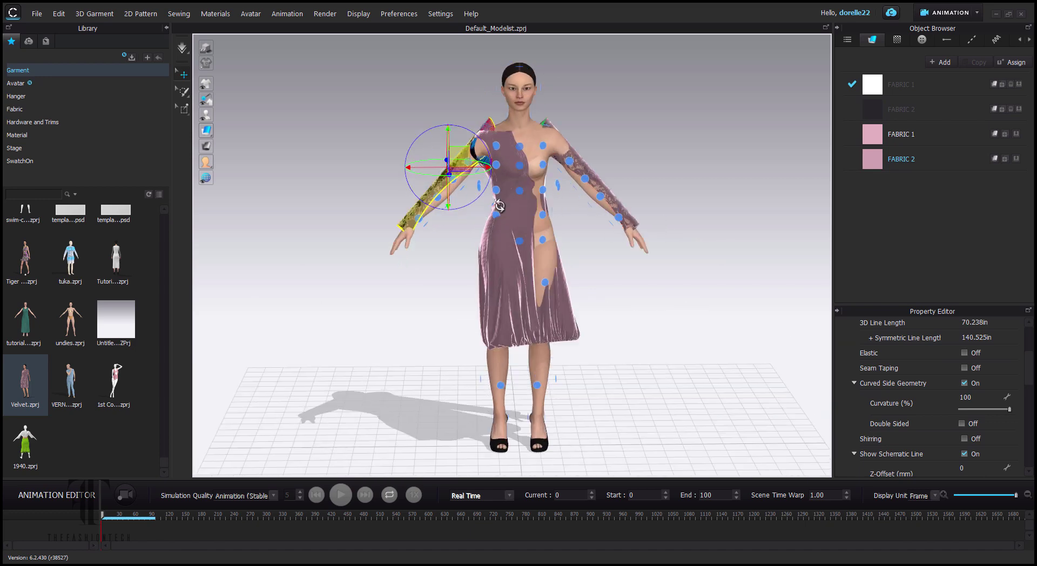
Arrange the dress's front panel around the avatar using the centre-front arrangement point at hip level.
click(511, 234)
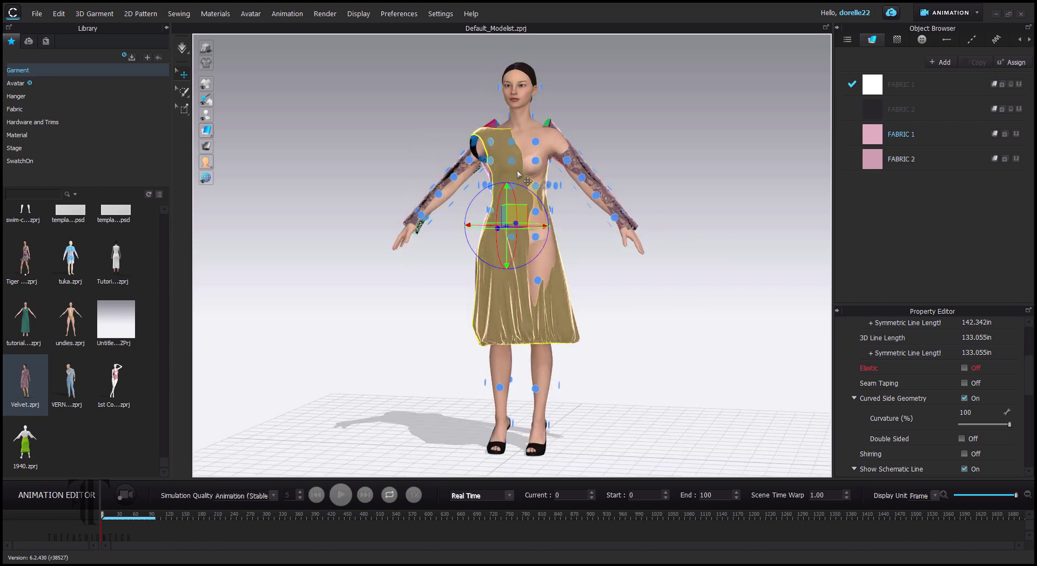
click(513, 162)
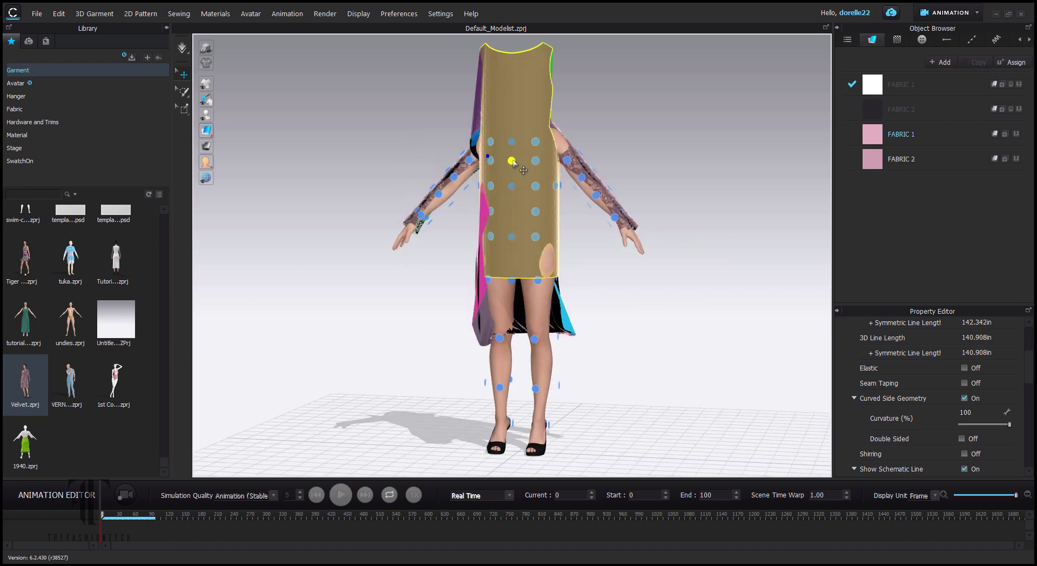
click(511, 238)
right_drag(685, 318, 449, 328)
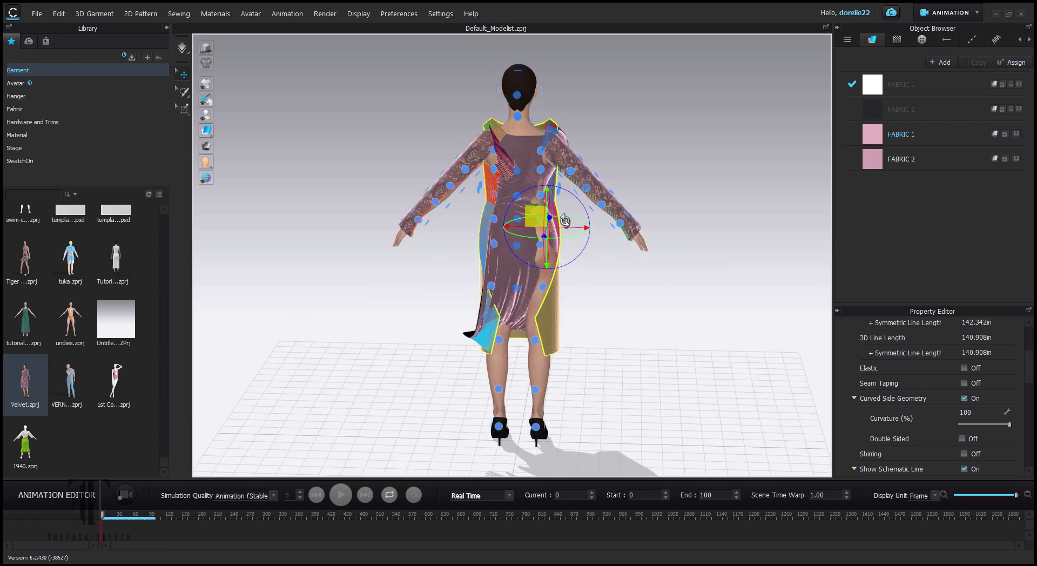
click(726, 267)
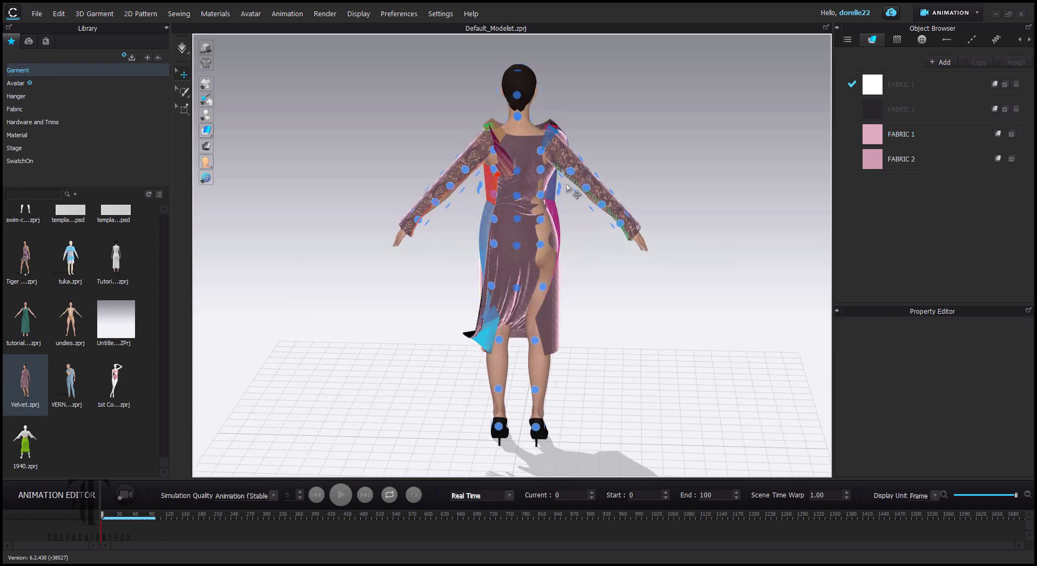
Arrange the dress's back panel around the avatar using a lower centre-back arrangement point.
click(531, 181)
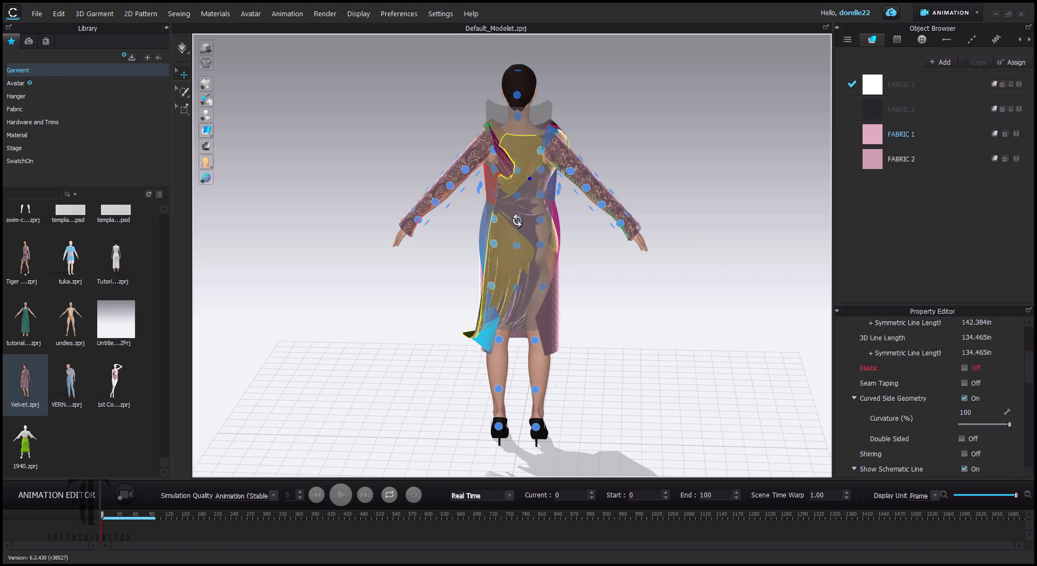
click(519, 220)
scroll(519, 233, up, 3)
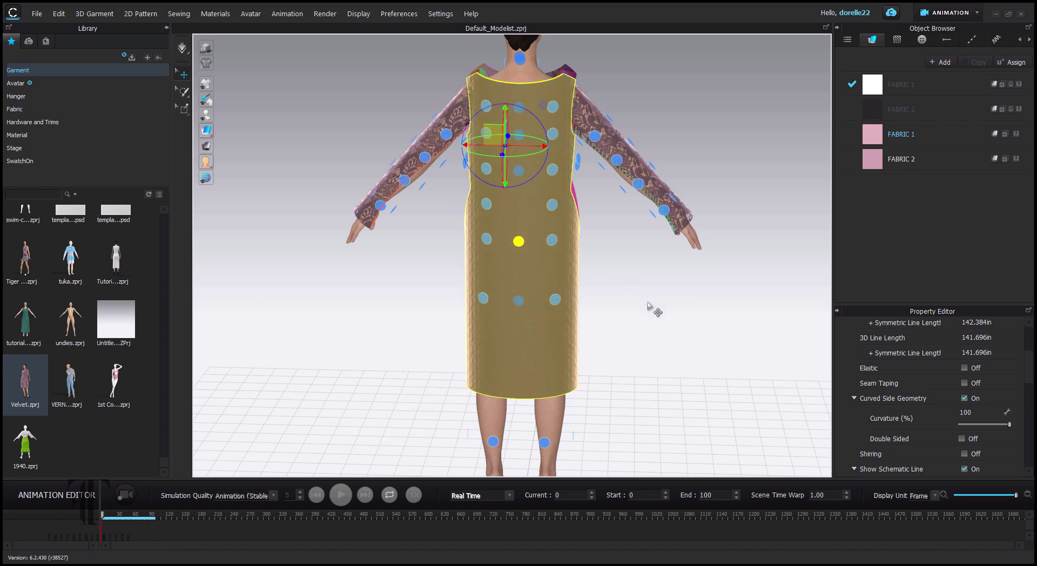
right_drag(655, 308, 610, 295)
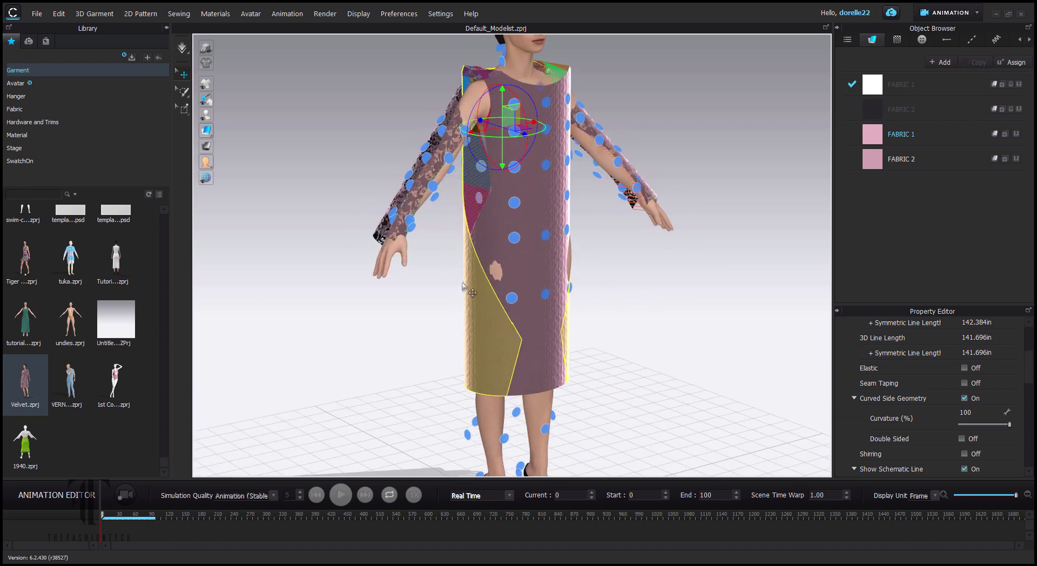
Reposition the lace sleeve on the avatar's right arm using an outer arm arrangement point.
click(452, 126)
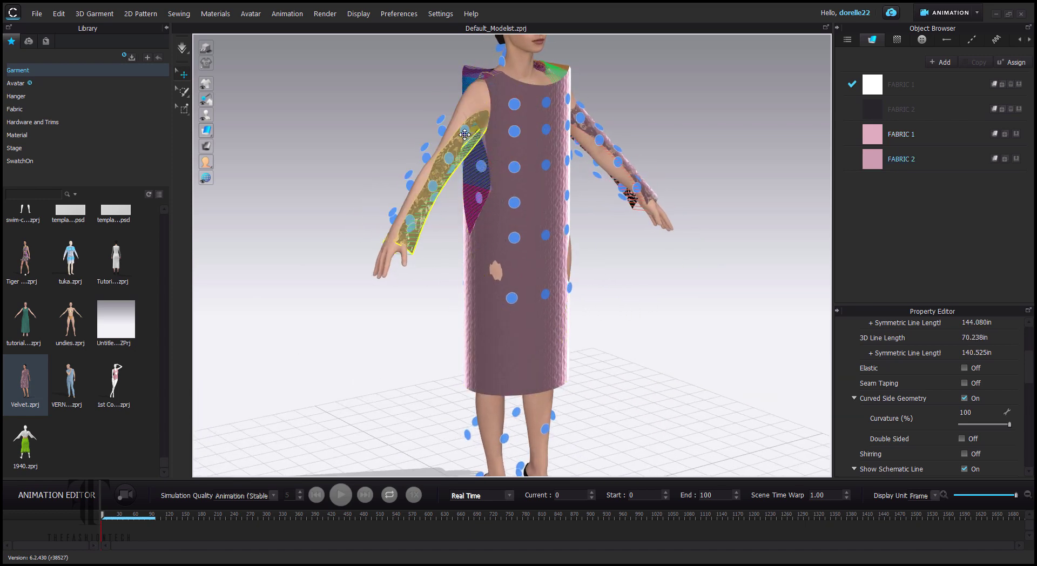
right_drag(452, 126, 553, 148)
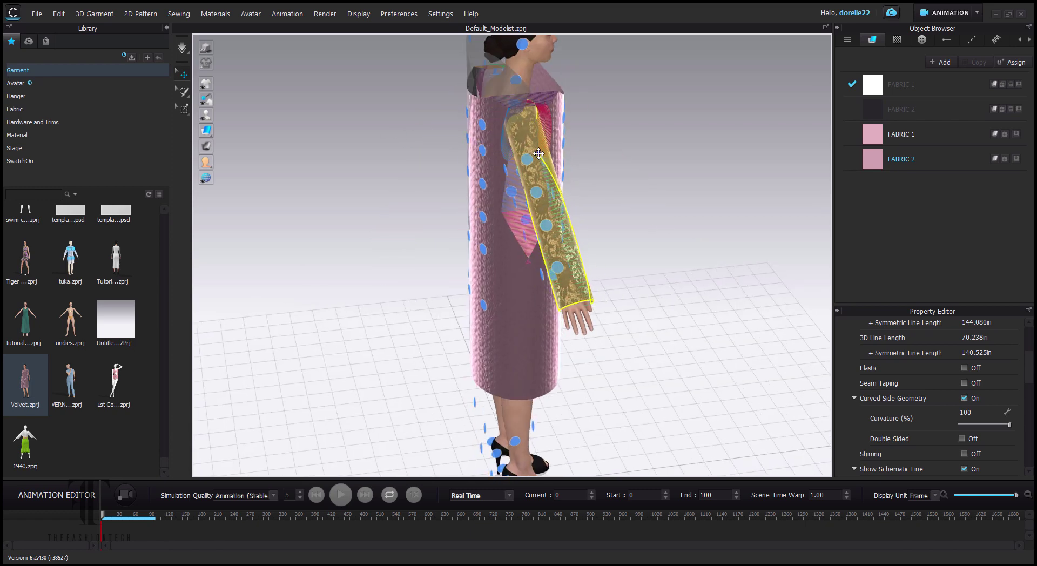
key(2)
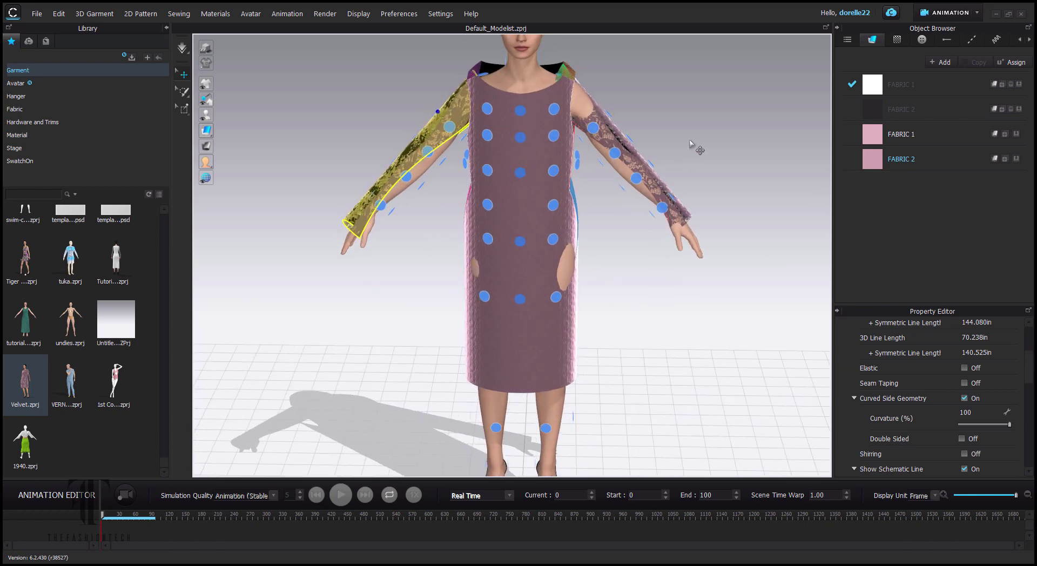
click(715, 115)
Simulate the arranged dress onto the avatar and check its drape from the front and back.
click(182, 48)
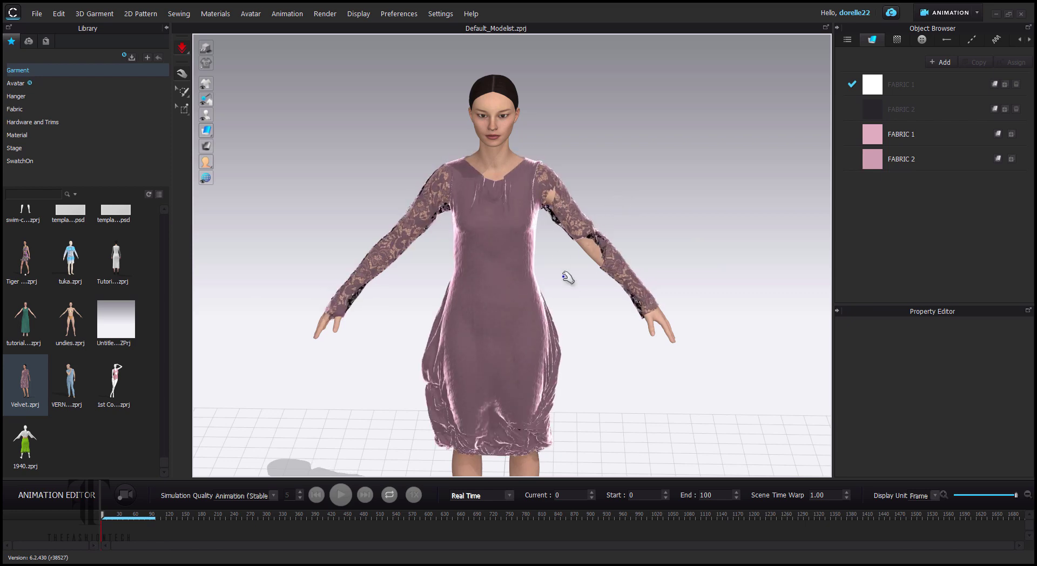
click(567, 311)
drag(665, 199, 455, 207)
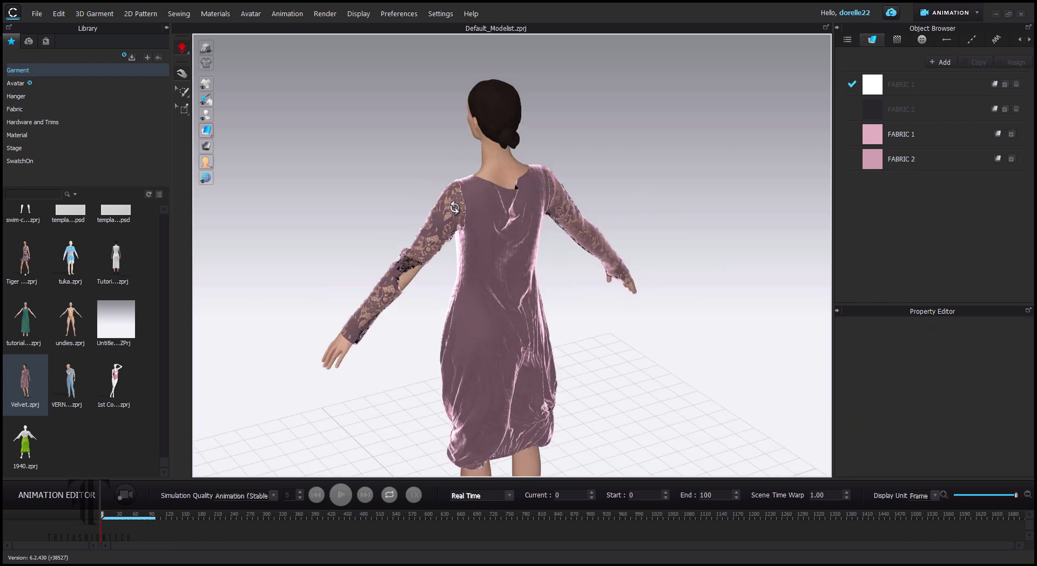
right_drag(455, 207, 625, 227)
Pull both lace sleeves during simulation to straighten them along the avatar's arms.
click(406, 232)
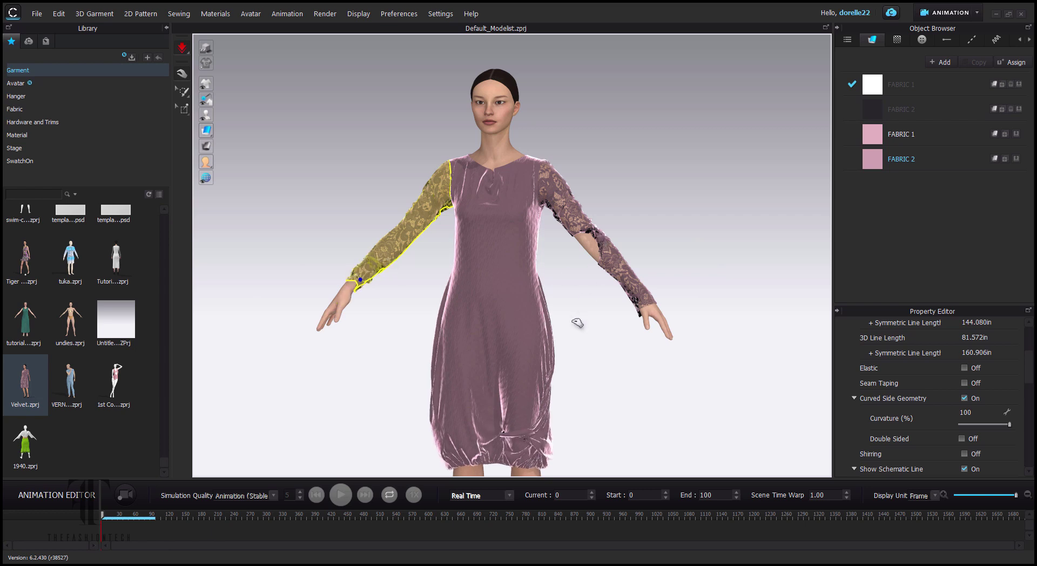
drag(586, 251, 567, 312)
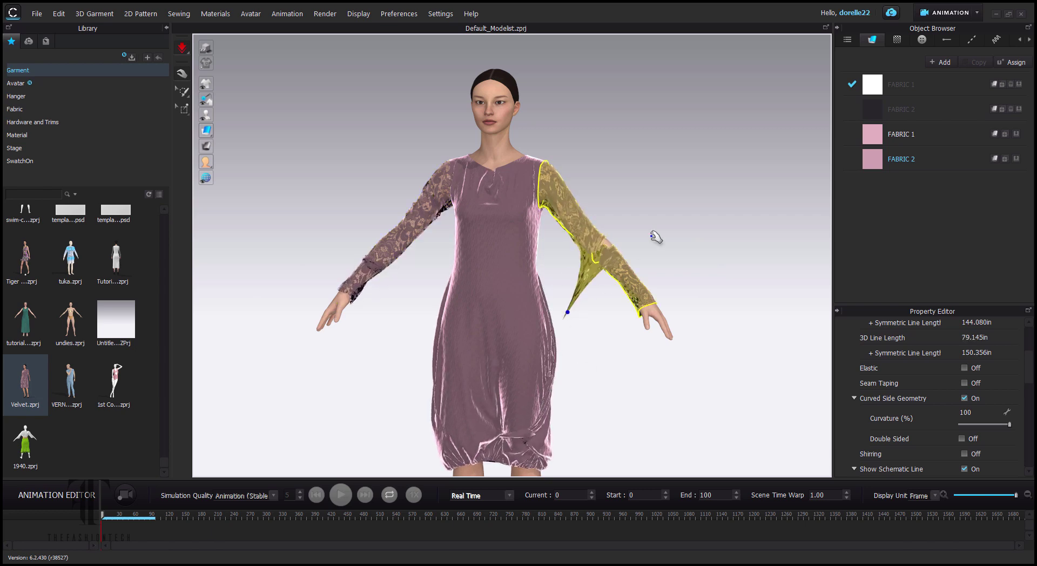
drag(656, 236, 549, 225)
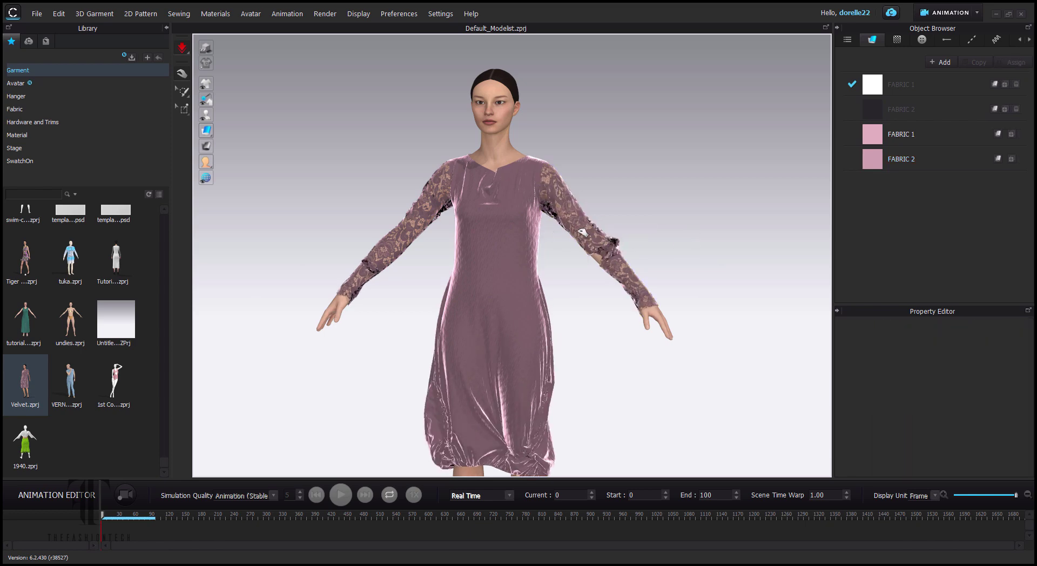
click(583, 233)
right_click(586, 220)
key(Escape)
right_click(601, 248)
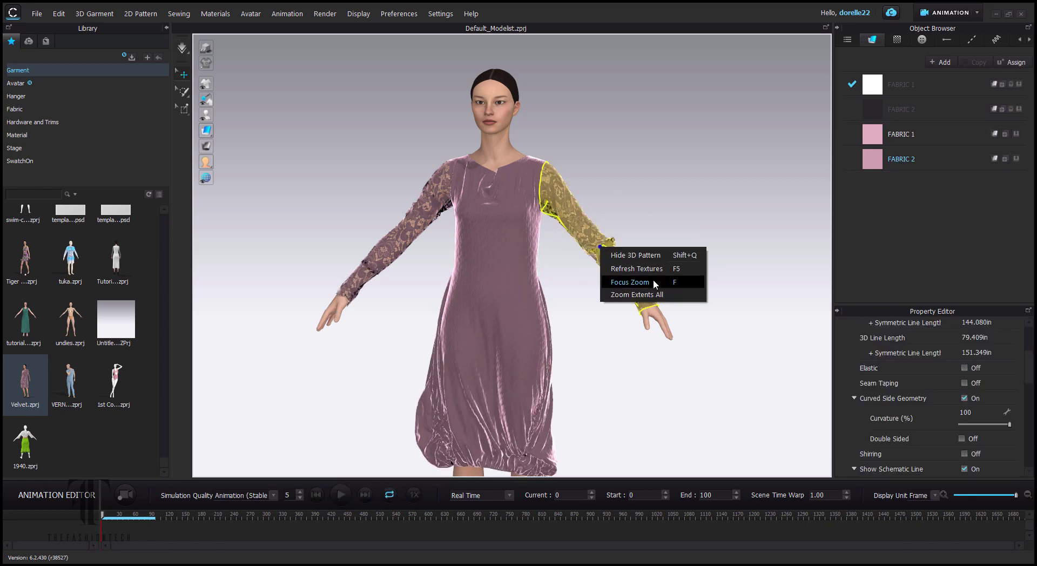
key(Escape)
key(space)
Pull the avatar's left sleeve into place over the forearm from the back view, and return to the front view.
key(8)
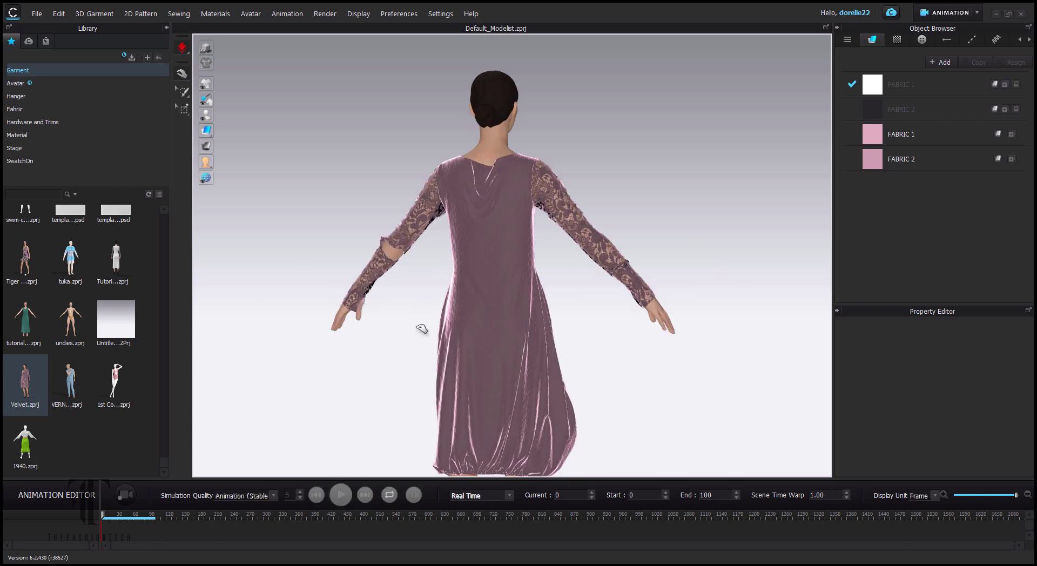
drag(400, 248, 410, 328)
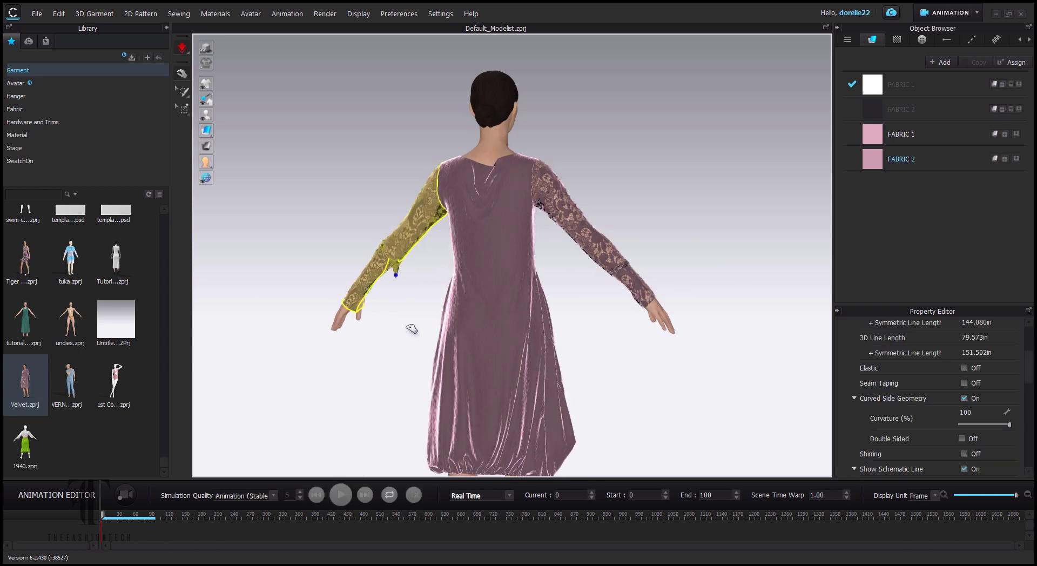
click(283, 238)
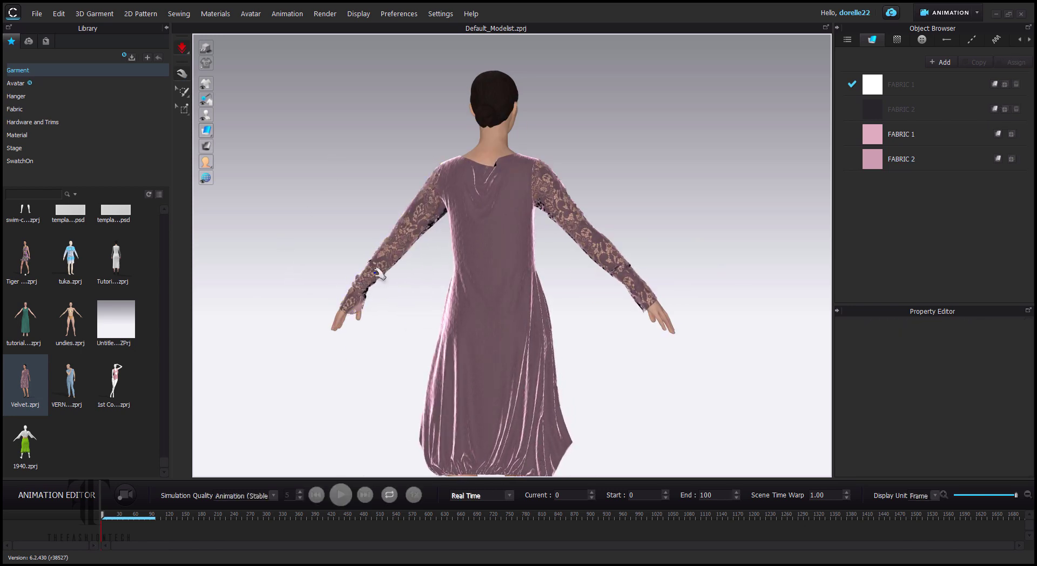
key(2)
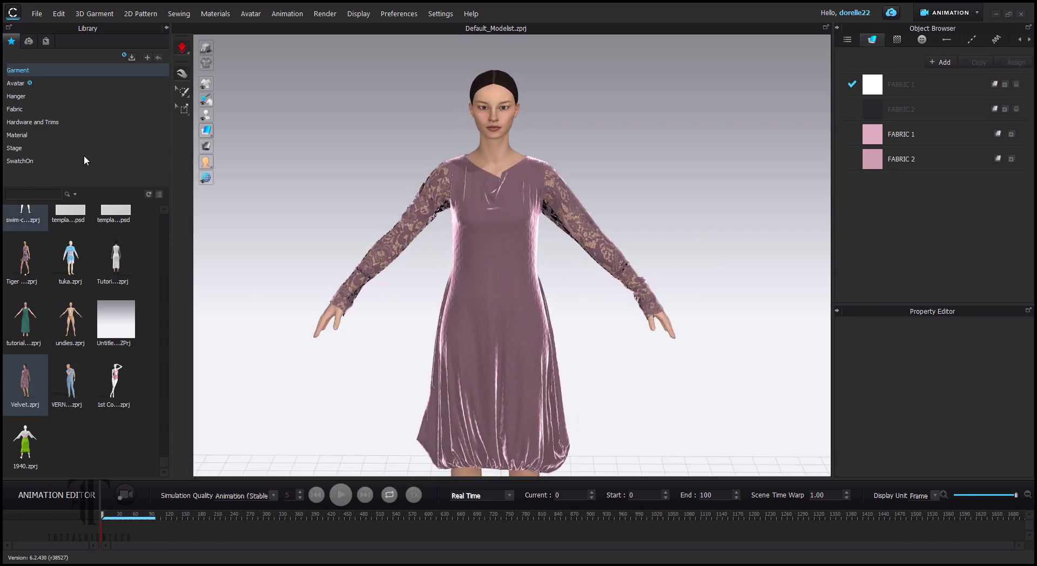
Open the Motion folder of the Female_V2 avatar in the library.
click(15, 83)
scroll(718, 238, down, 1)
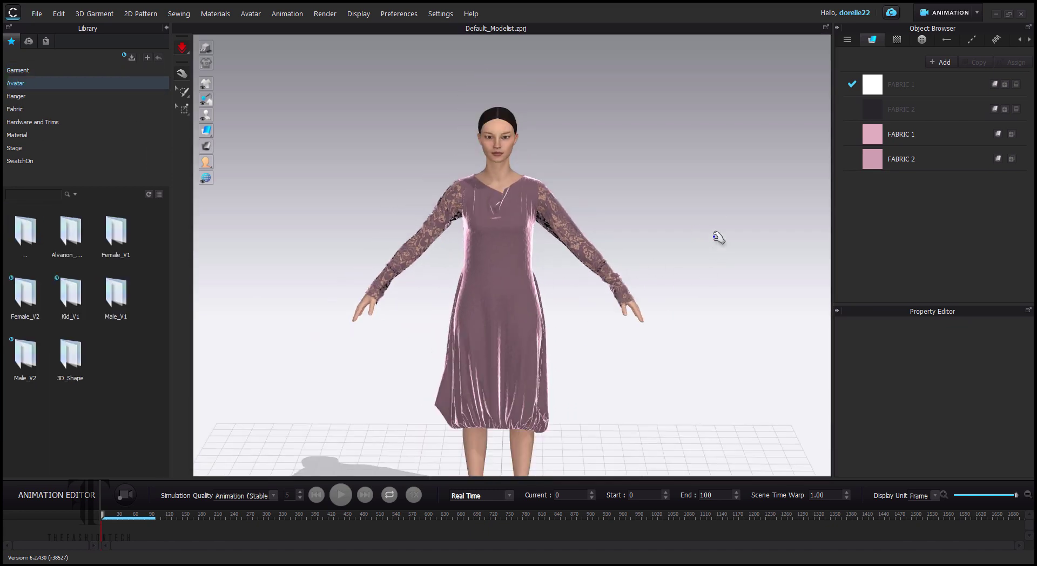
scroll(719, 238, down, 2)
double_click(24, 294)
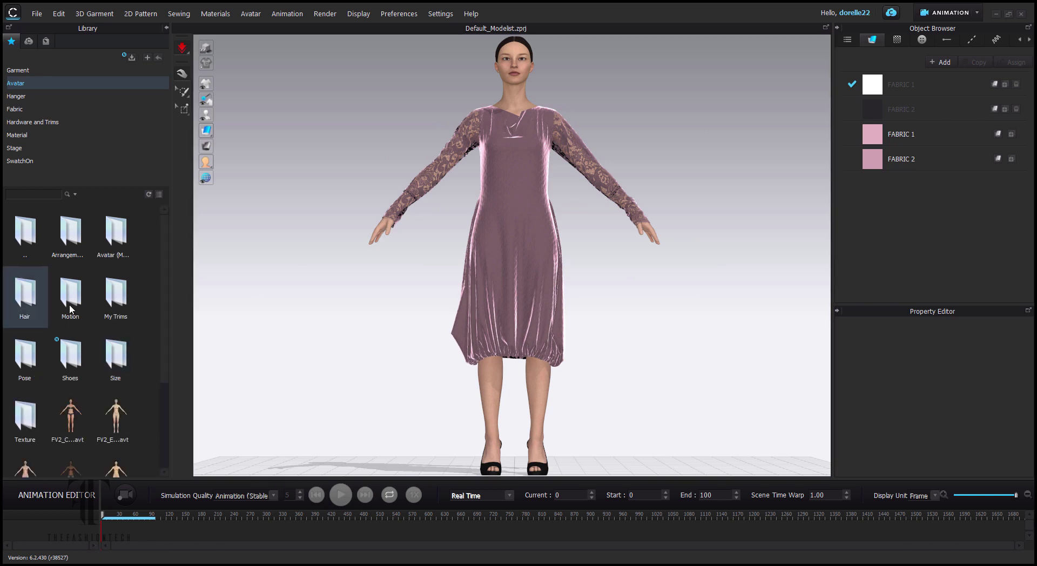
double_click(71, 308)
double_click(74, 298)
key(Return)
Load SAMBA_Motion_fei_fei.mtn onto the avatar, moving avatar and garment to the start position with a 30 FPS transition animation.
scroll(79, 335, down, 5)
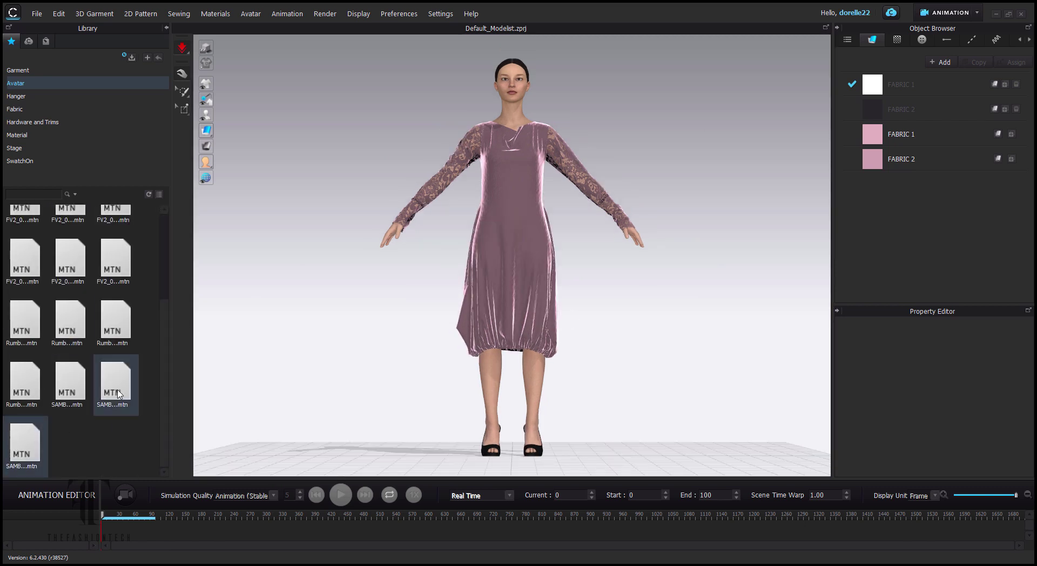
double_click(118, 393)
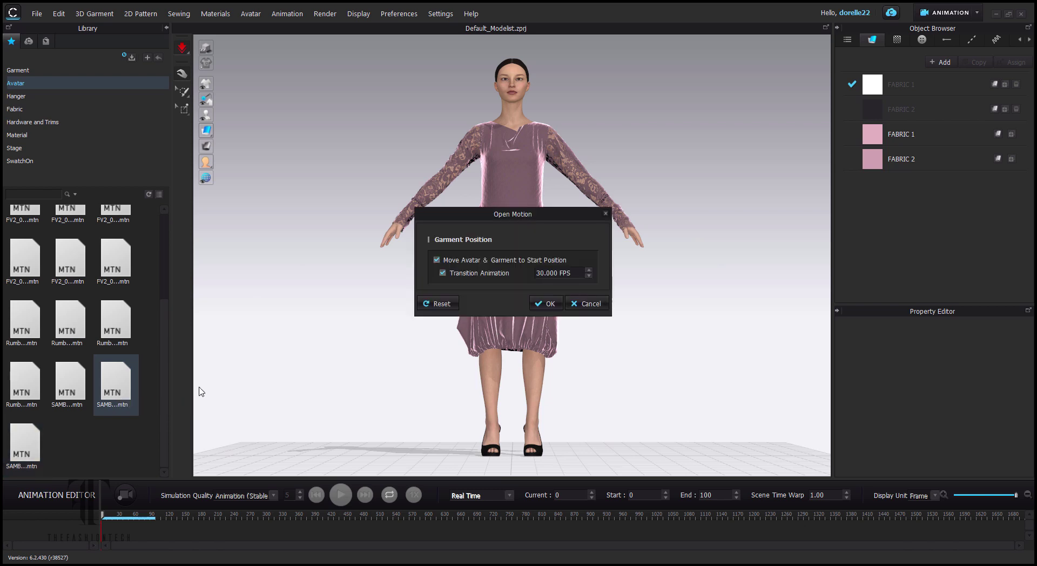
click(543, 304)
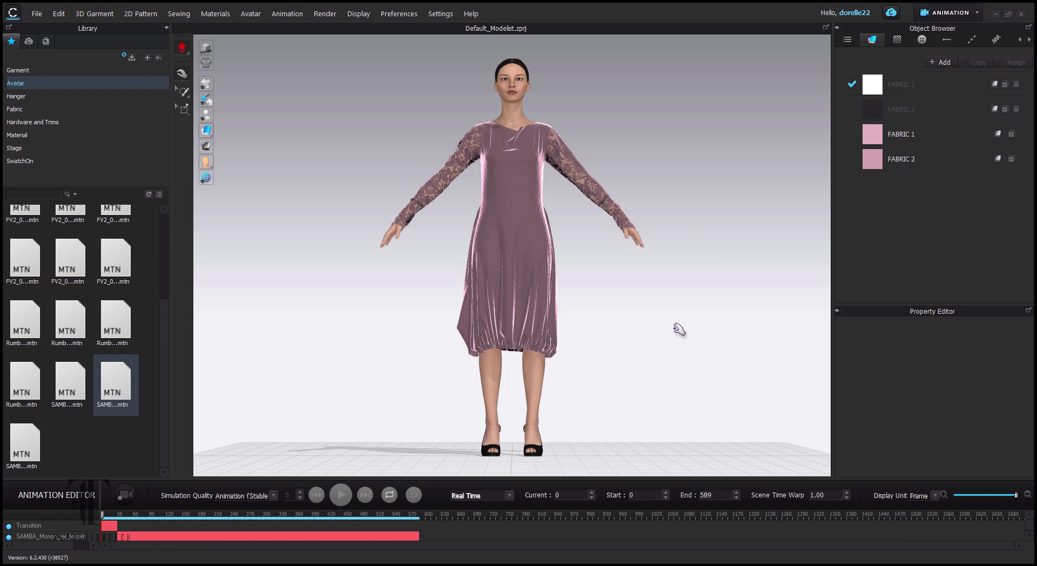
Record the garment simulation over the avatar's samba motion, and return the playback to the first frame.
scroll(679, 329, down, 2)
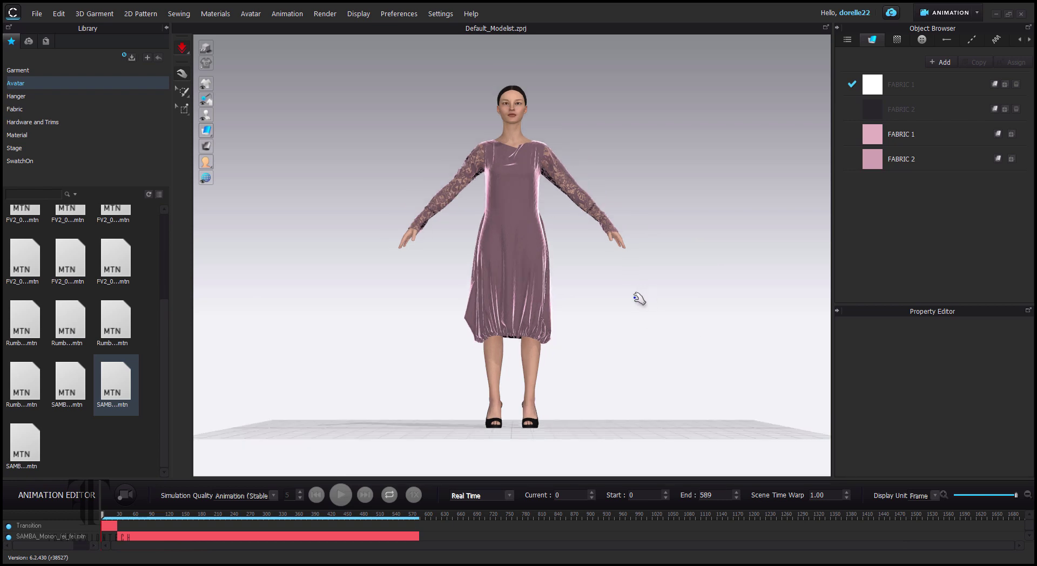
scroll(640, 294, down, 1)
right_drag(641, 304, 638, 312)
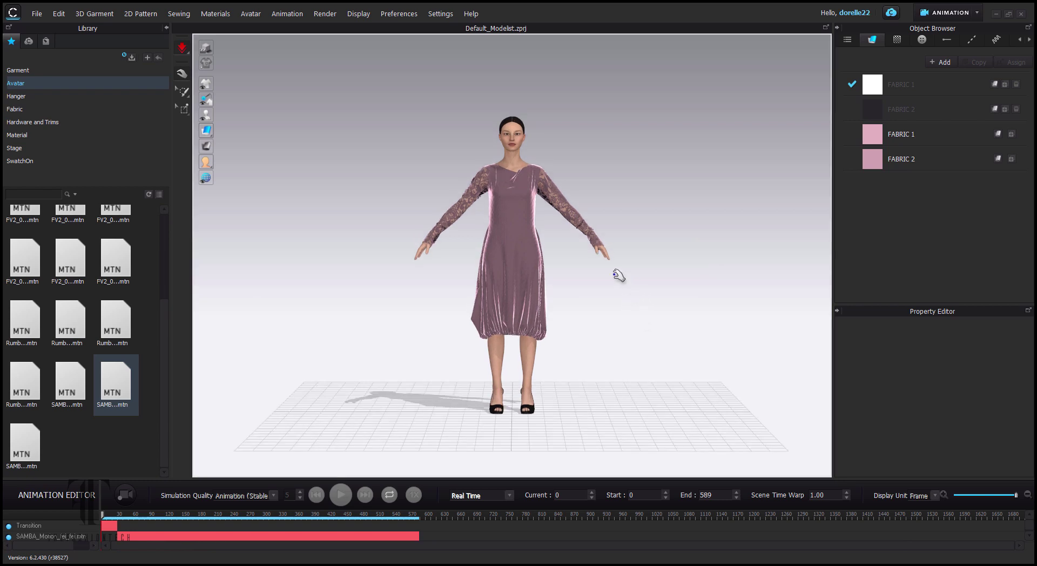
click(123, 494)
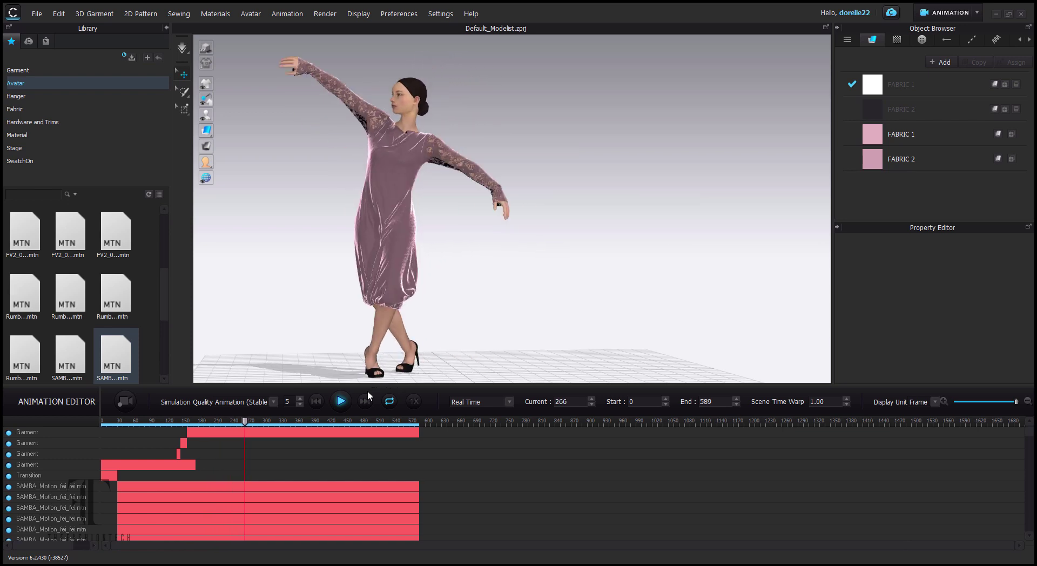
click(316, 402)
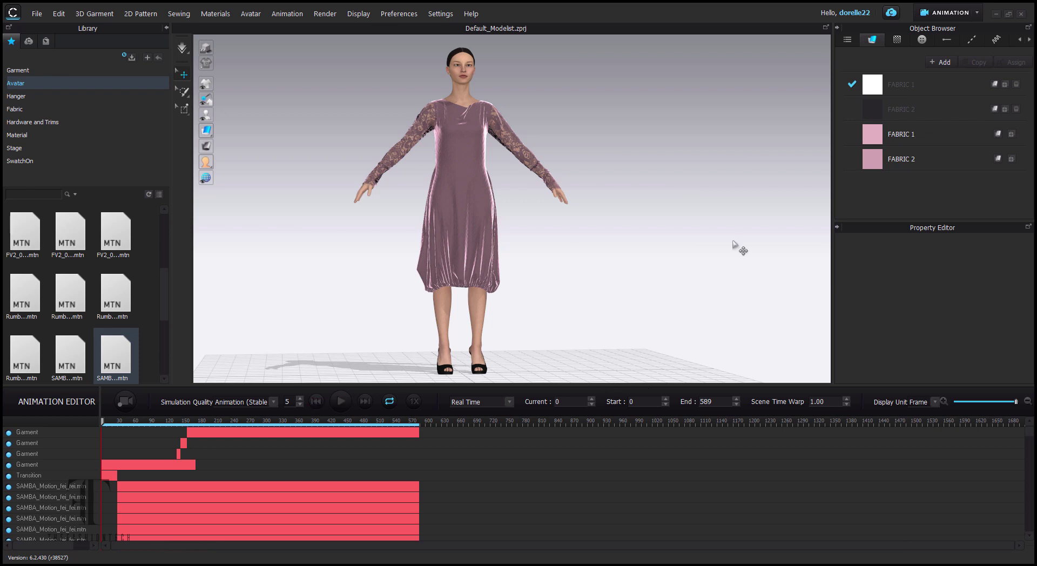
Open the Render window, enlarge the view area above the timeline, and centre the avatar for the interactive render.
click(336, 17)
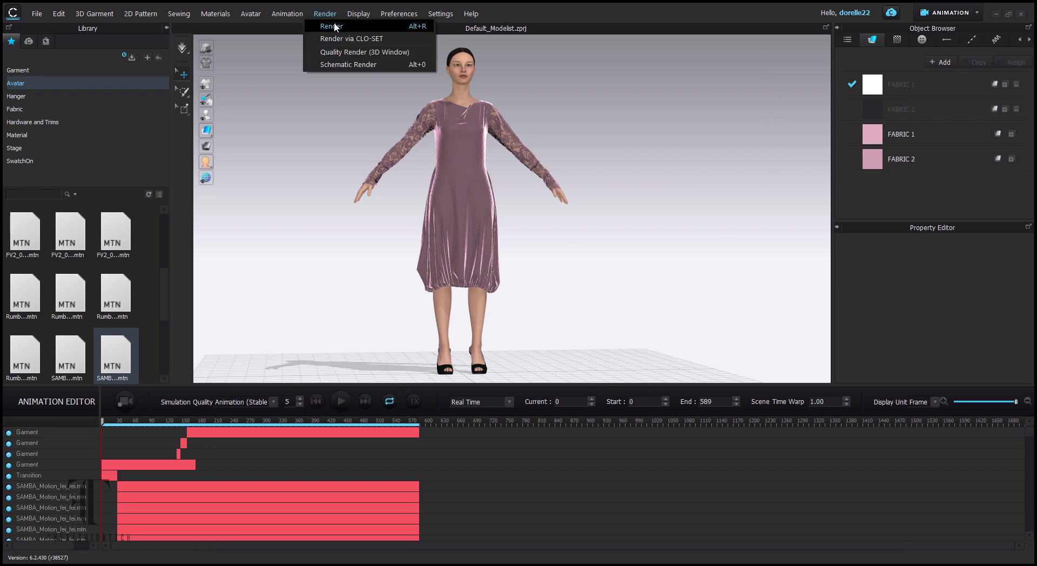
click(334, 24)
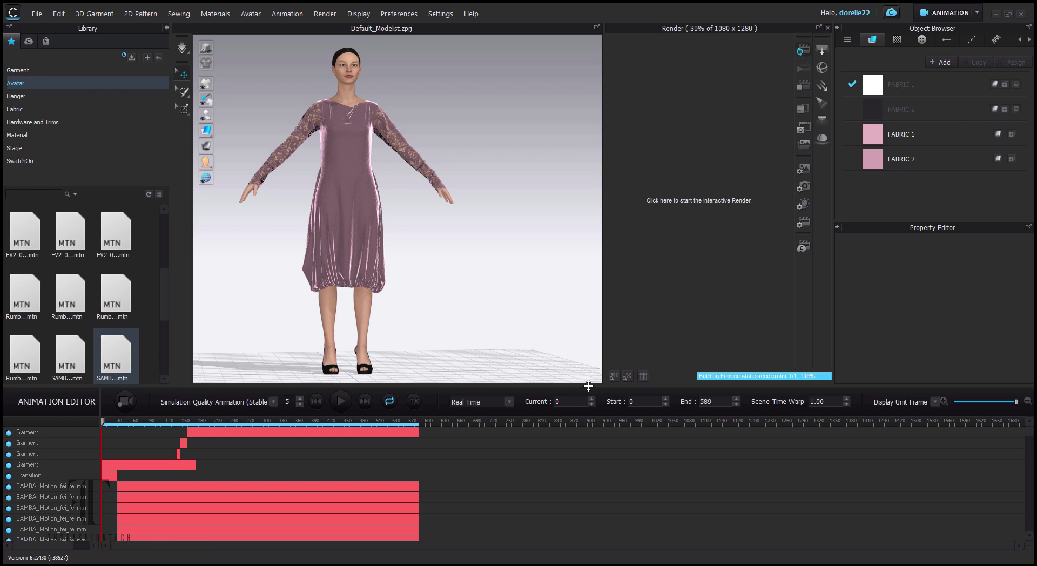
drag(589, 384, 588, 479)
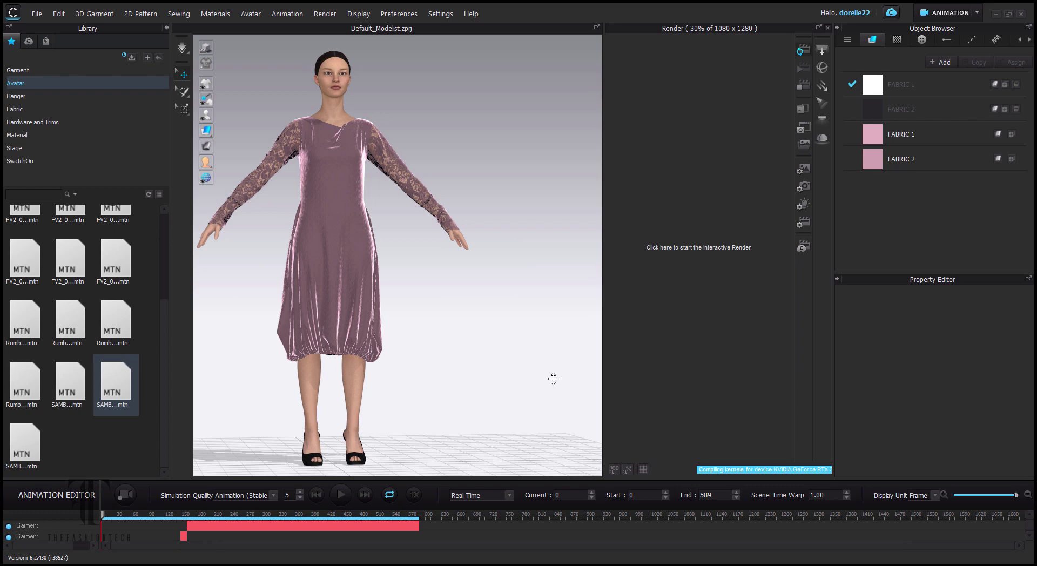
middle_drag(508, 258, 595, 257)
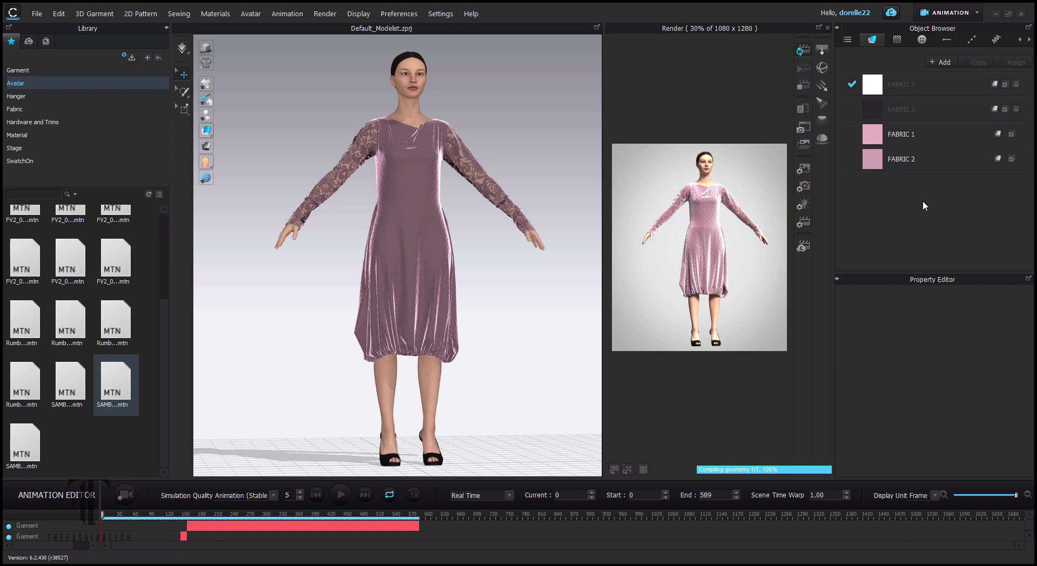
Set the render output type to Animation and keep the colorway on Current.
click(805, 171)
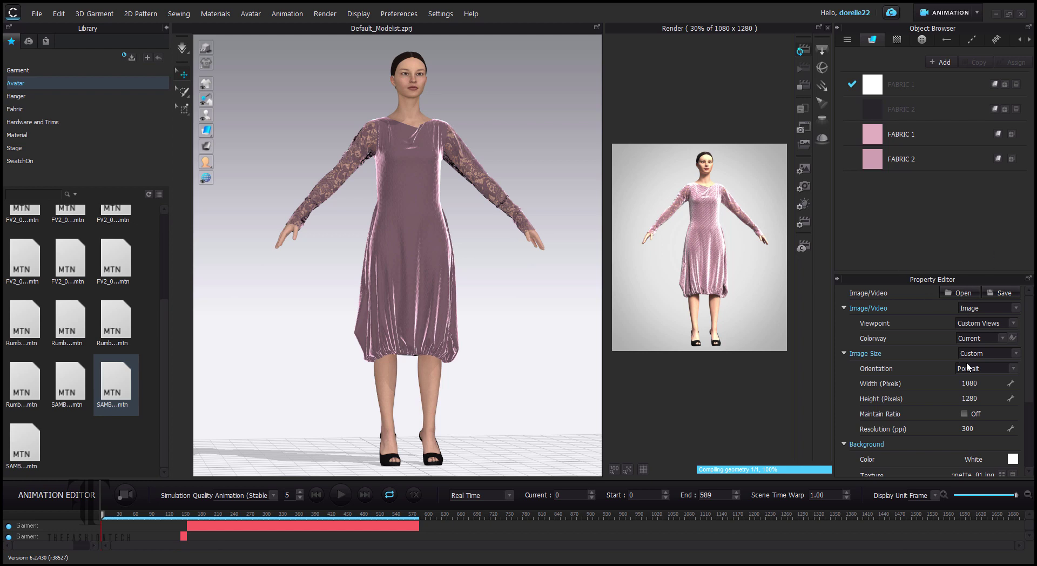
click(1016, 308)
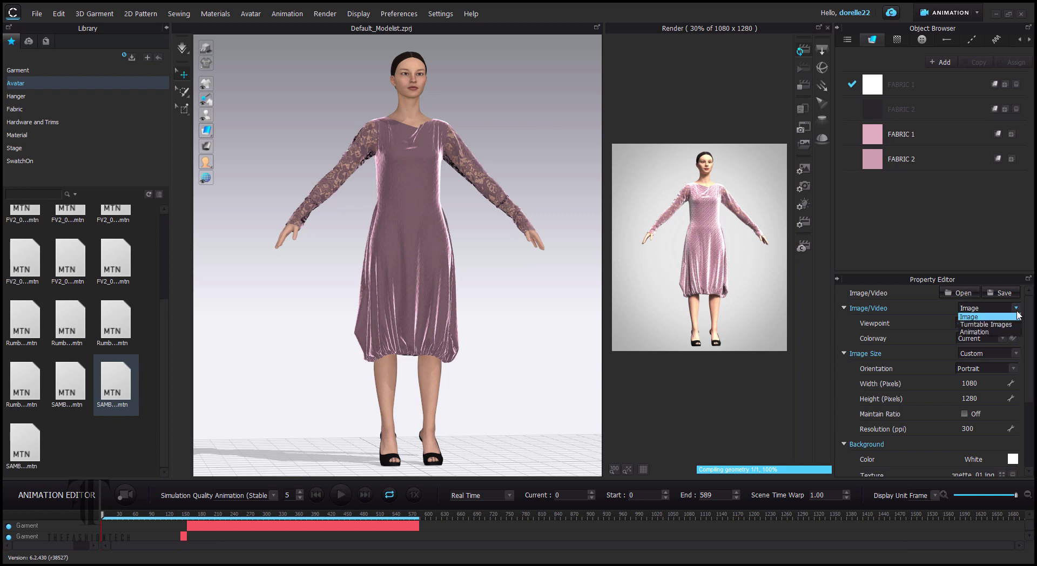
click(1014, 328)
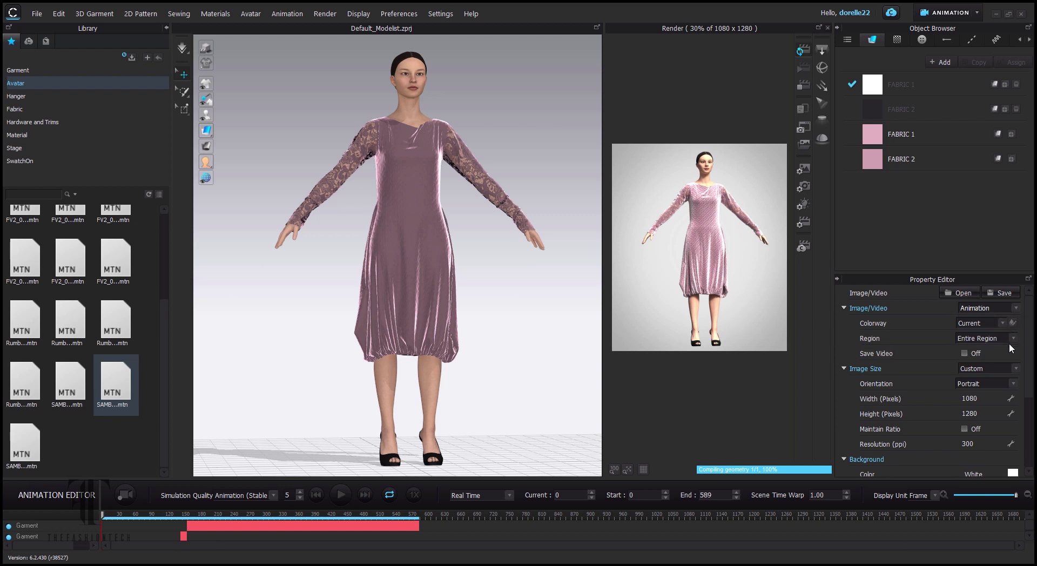
click(1002, 322)
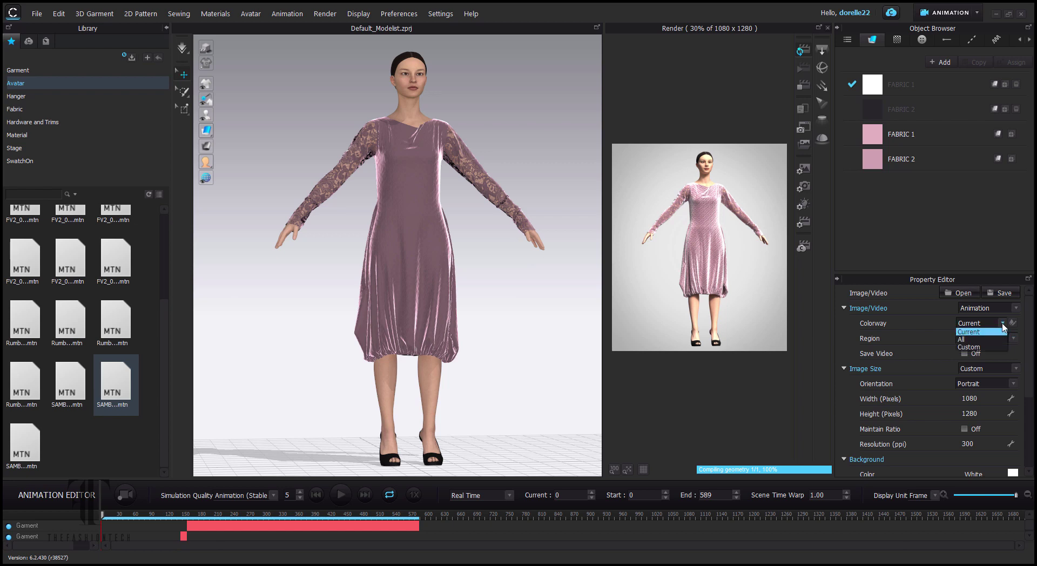
click(998, 332)
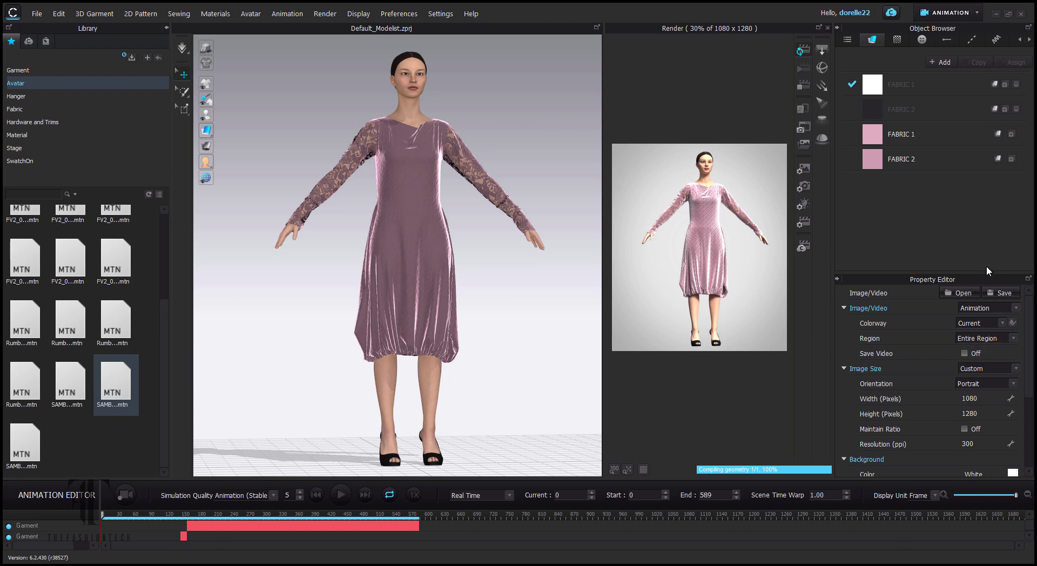
Set the render region to Play Region and the animation's start frame to 33.
click(1004, 338)
click(978, 355)
click(642, 495)
Widen the render view and set the image size to a custom 1080 x 1080 pixels.
drag(604, 315, 498, 317)
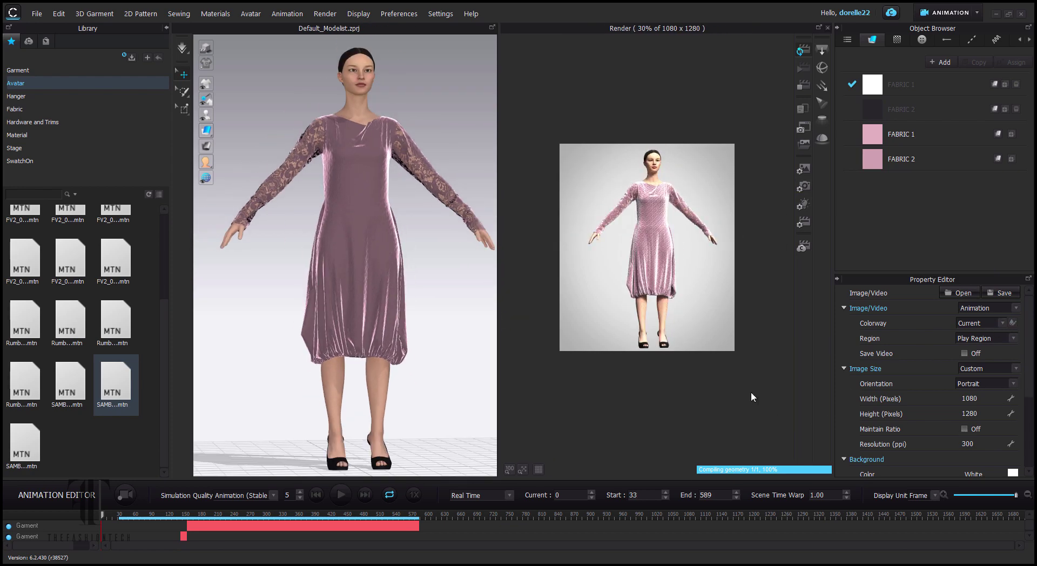
click(1014, 384)
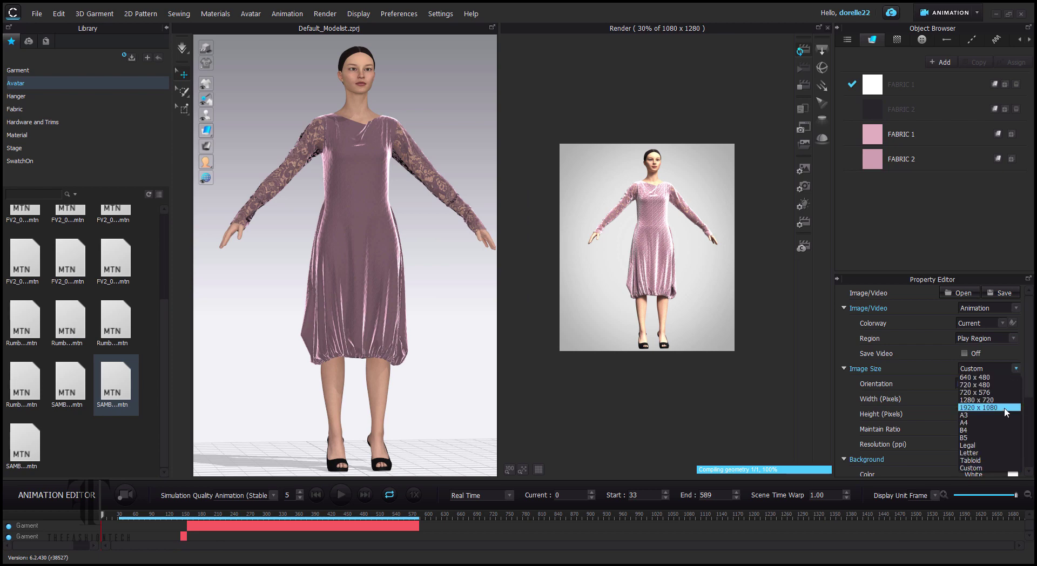
click(1015, 424)
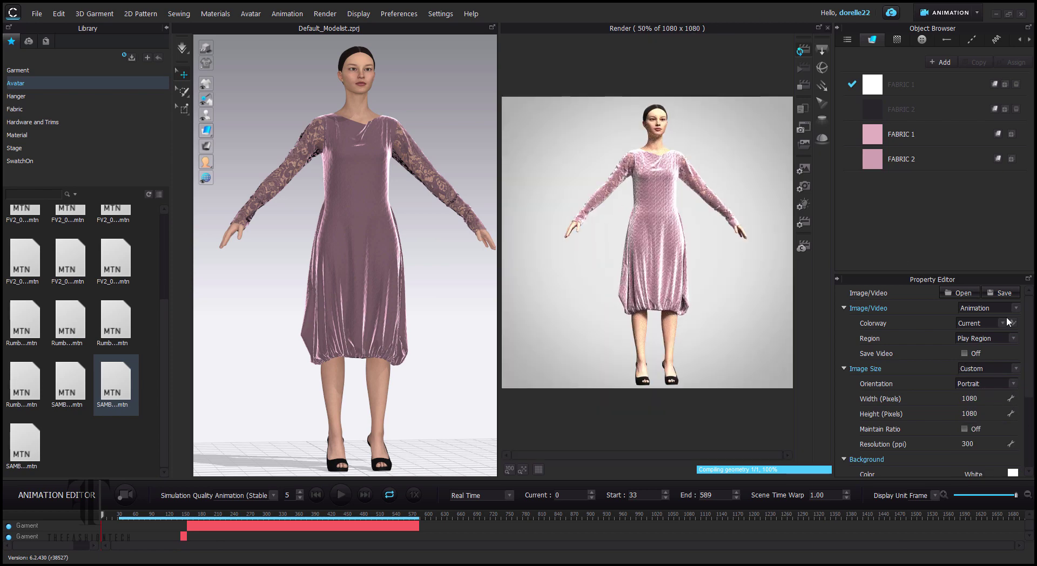
Try Studio_Vivid.hdr and Light_7.hdr as the dome light's environment map, and settle on Studio_HighContrast.hdr.
click(803, 205)
click(1012, 322)
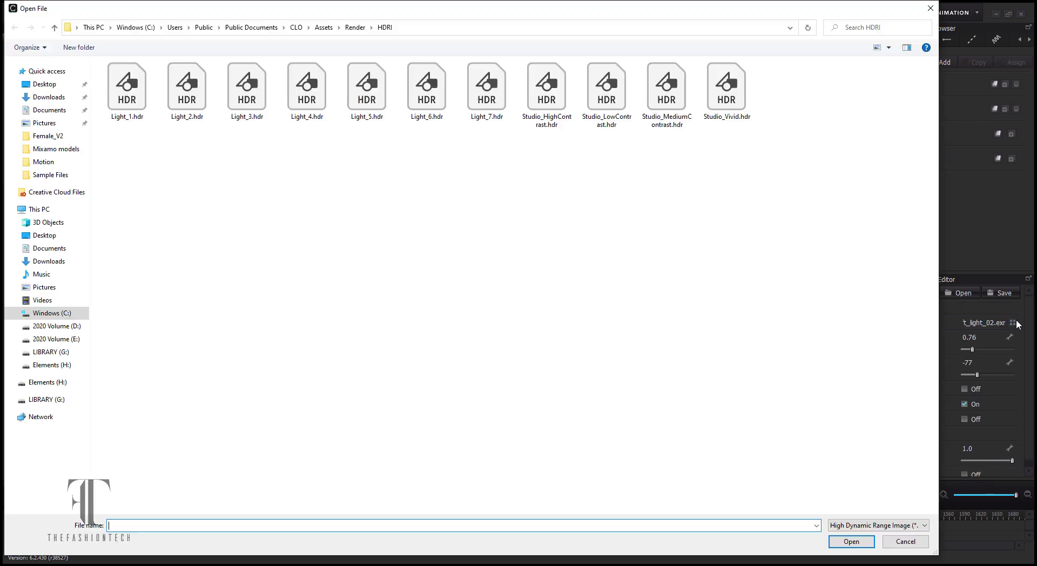
double_click(727, 89)
click(1013, 322)
double_click(475, 97)
click(1013, 323)
double_click(547, 91)
click(1013, 323)
key(Escape)
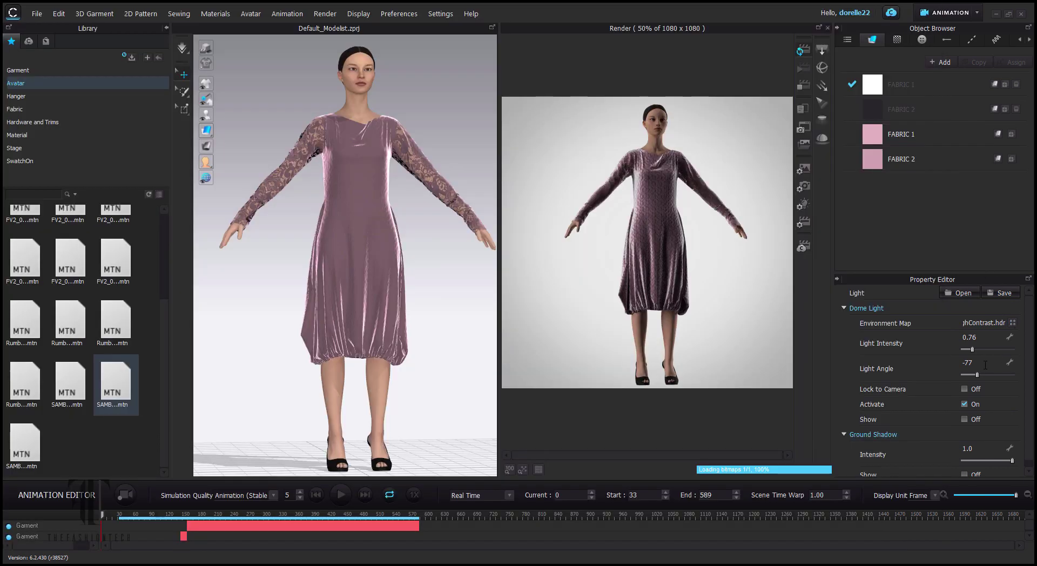
Set the dome light's intensity to 1.36 and its angle to 113, and turn on the ground shadow.
drag(978, 375, 982, 349)
scroll(960, 418, down, 1)
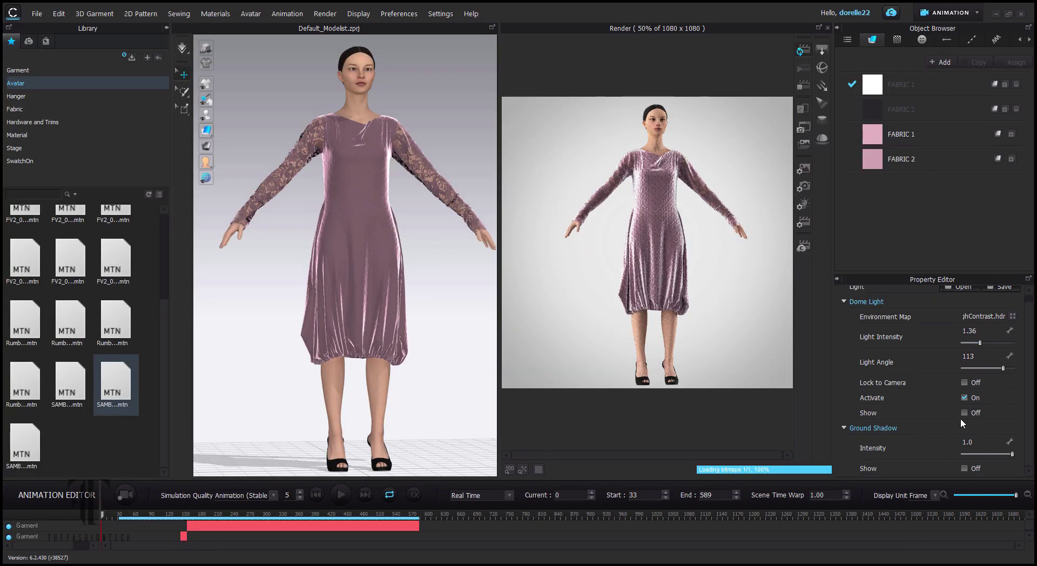
right_drag(731, 295, 719, 304)
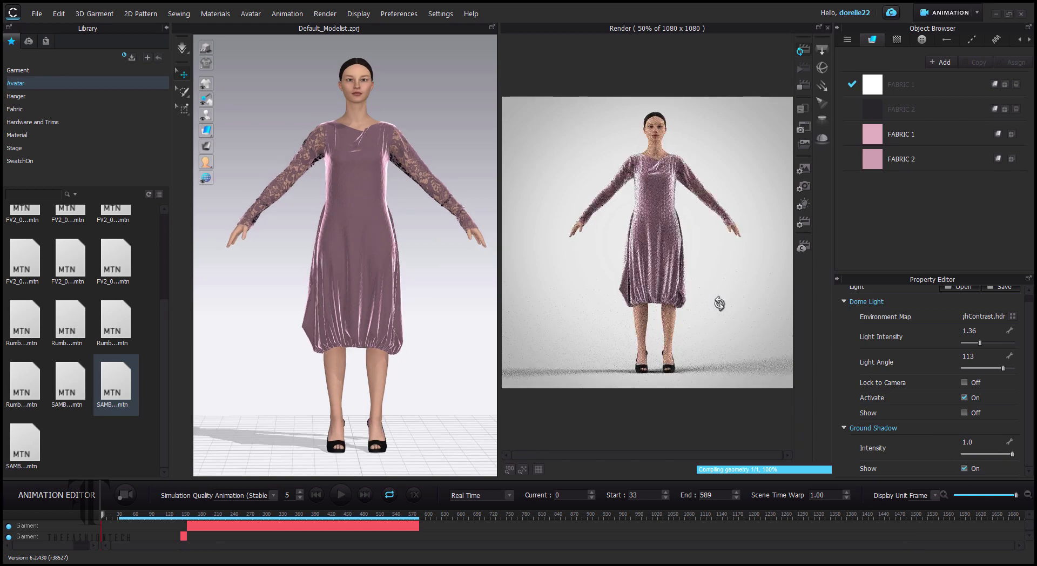
Change the render background color to a near-black shade.
scroll(929, 378, down, 3)
click(975, 347)
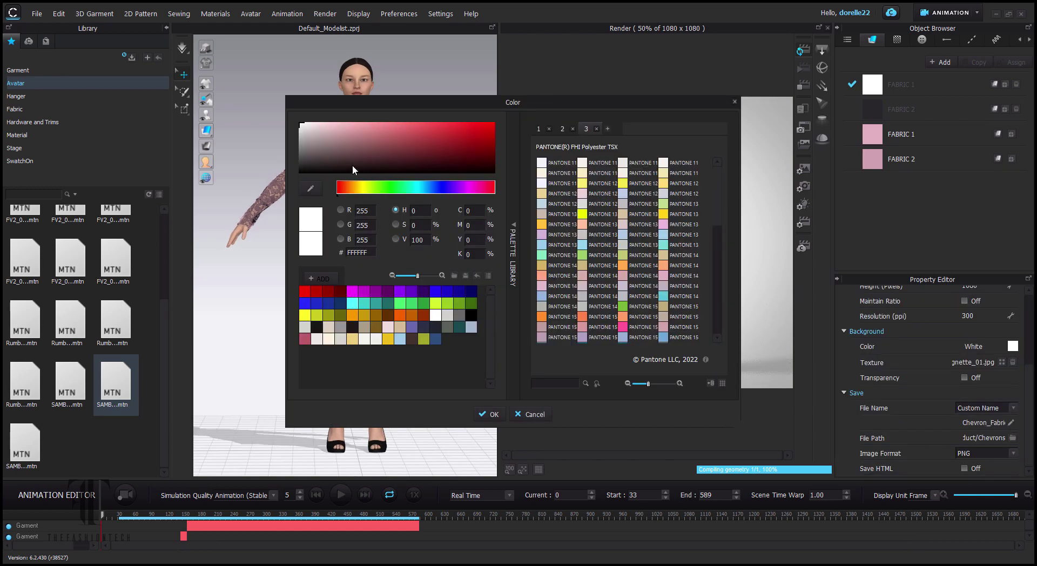
click(309, 167)
click(490, 414)
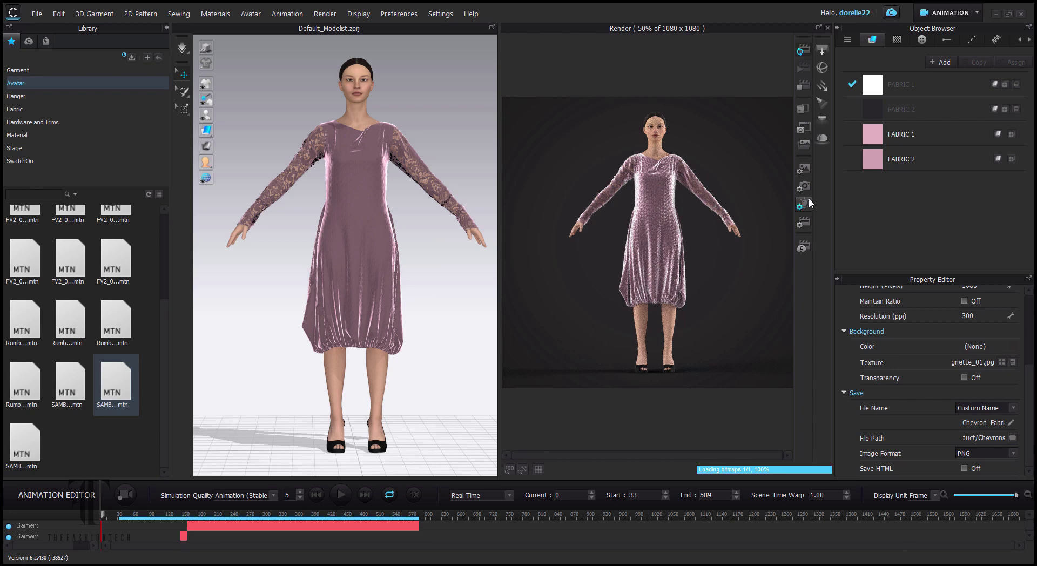
Add an IES light to the scene and set its color to bright magenta.
click(822, 120)
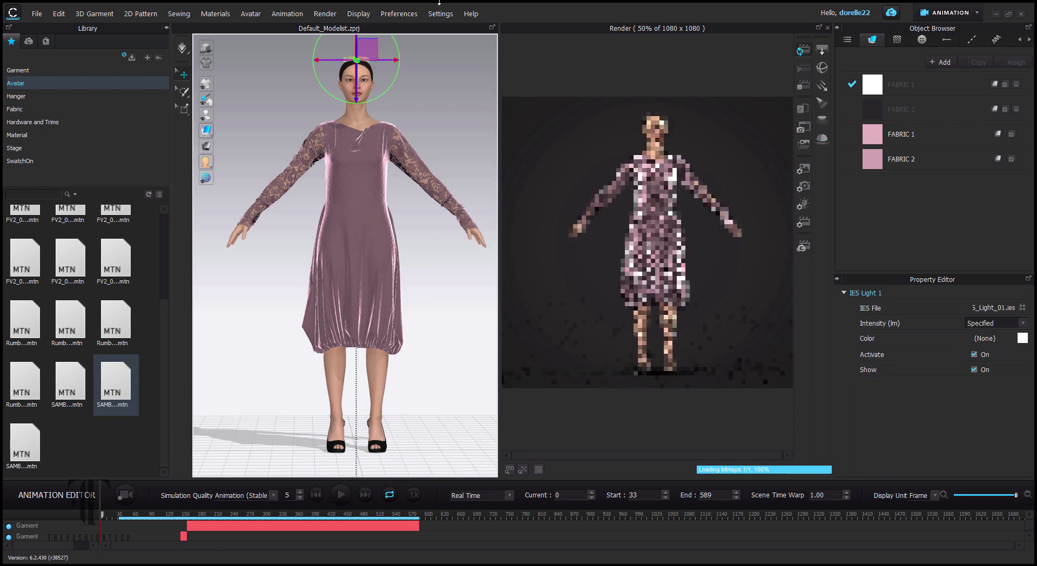
click(1022, 338)
click(435, 124)
click(490, 415)
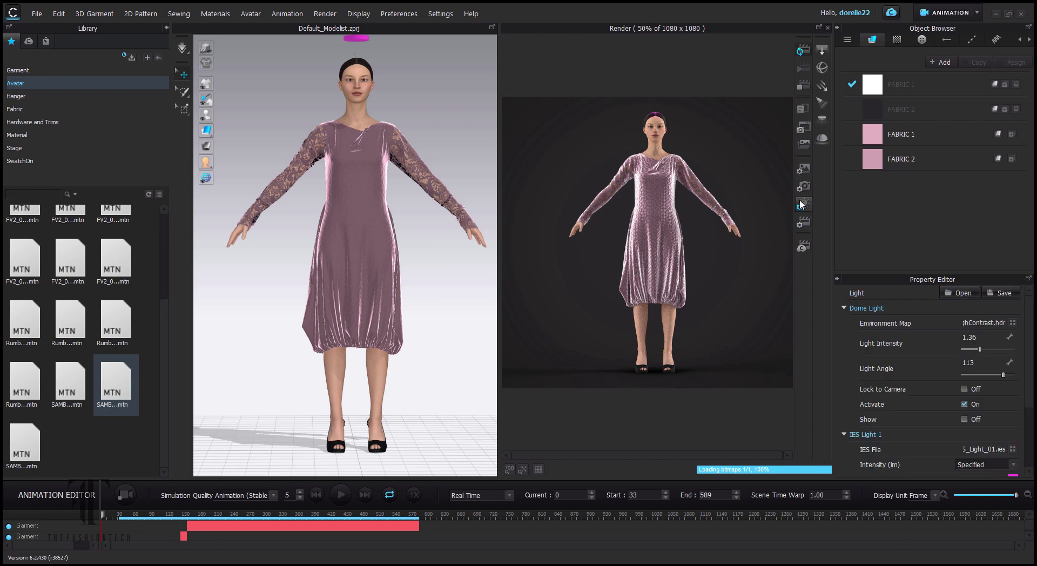
Shift and tilt the IES light above the avatar so it shines diagonally onto her shoulder, and deselect it.
scroll(977, 426, down, 3)
click(356, 39)
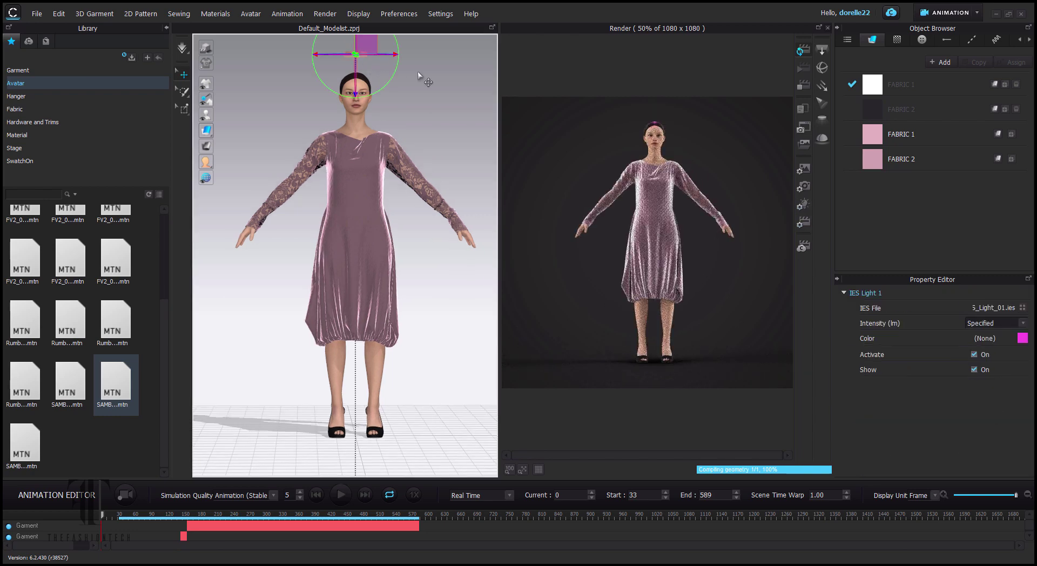
scroll(391, 57, down, 2)
drag(374, 78, 410, 54)
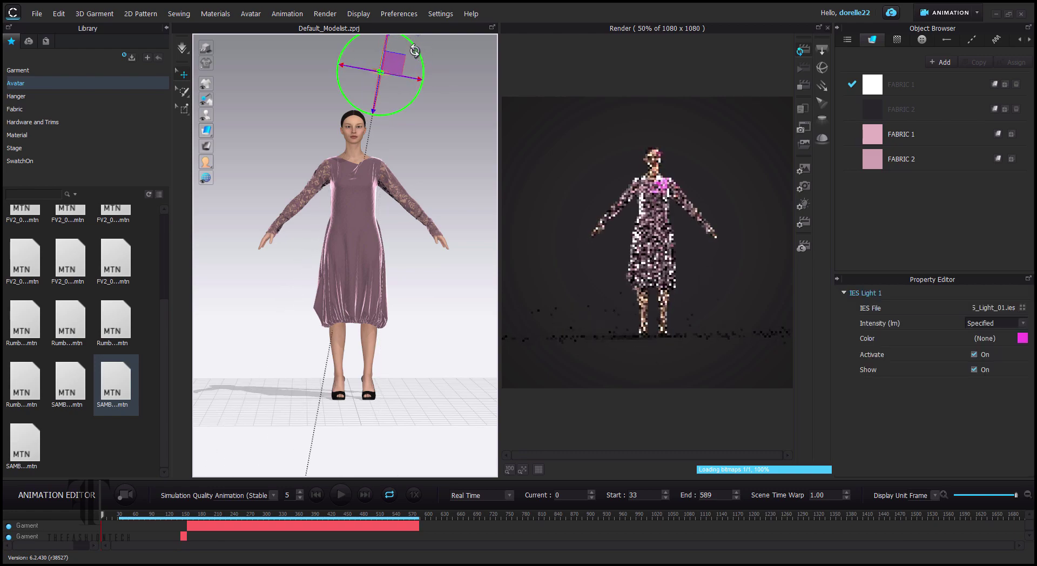
click(462, 125)
scroll(462, 126, up, 2)
Open the image and video properties of the render.
click(803, 169)
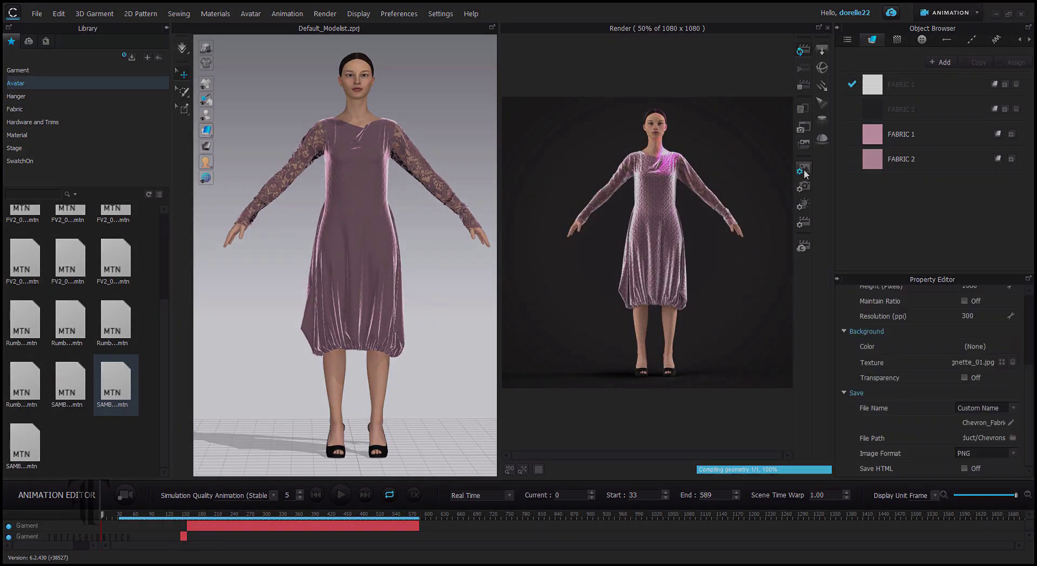